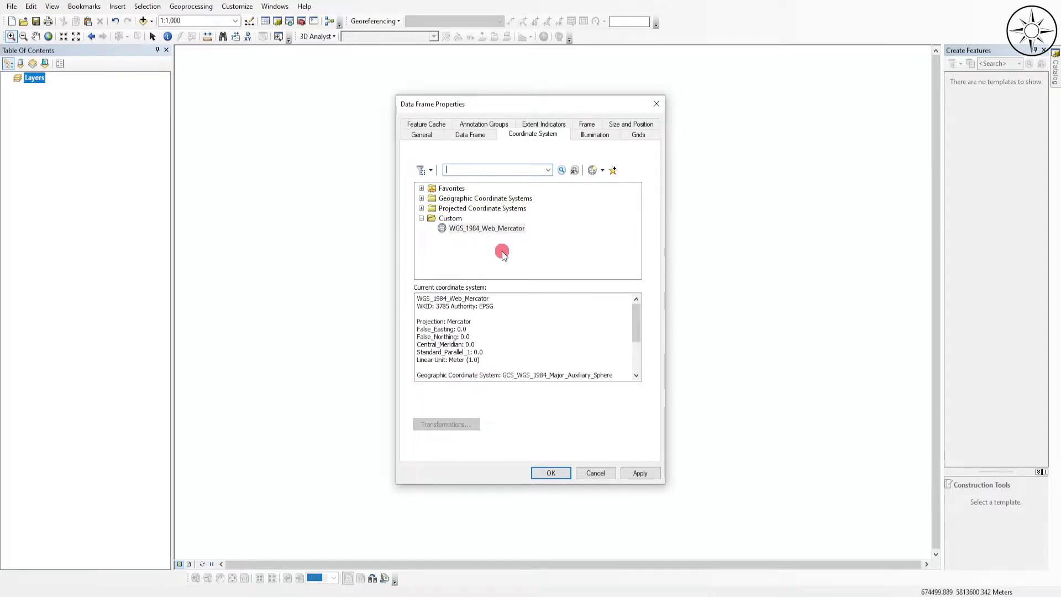
- Set the data frame's coordinate system to the custom WGS_1984_Web_Mercator
left_click(514, 228)
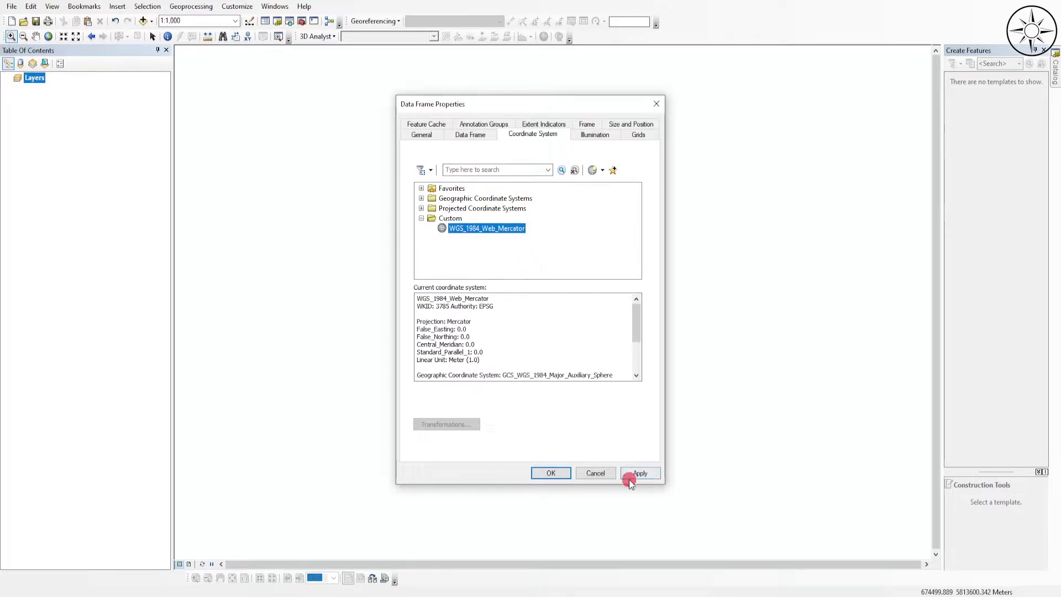
left_click(649, 476)
left_click(549, 473)
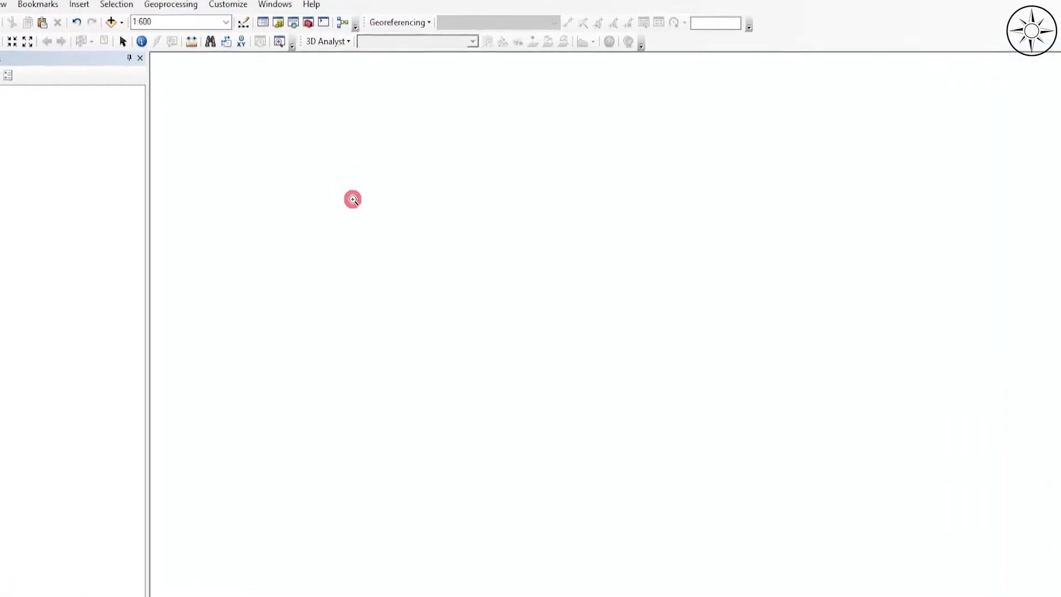
- Connect the desktop folder ArcGIS_Digitizing to the Catalog and expand its contents
left_click(281, 47)
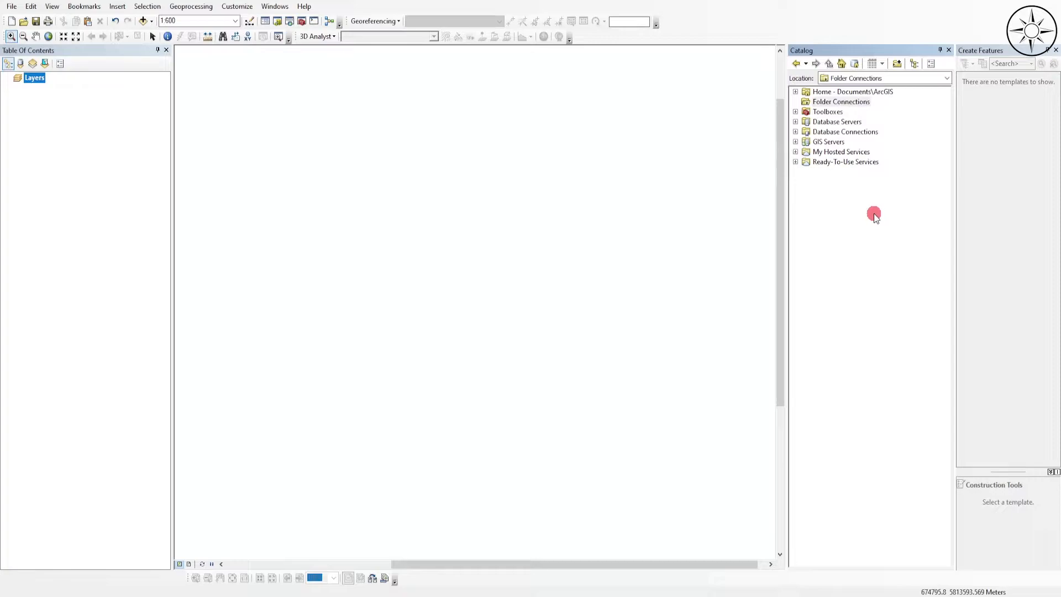
left_click(896, 65)
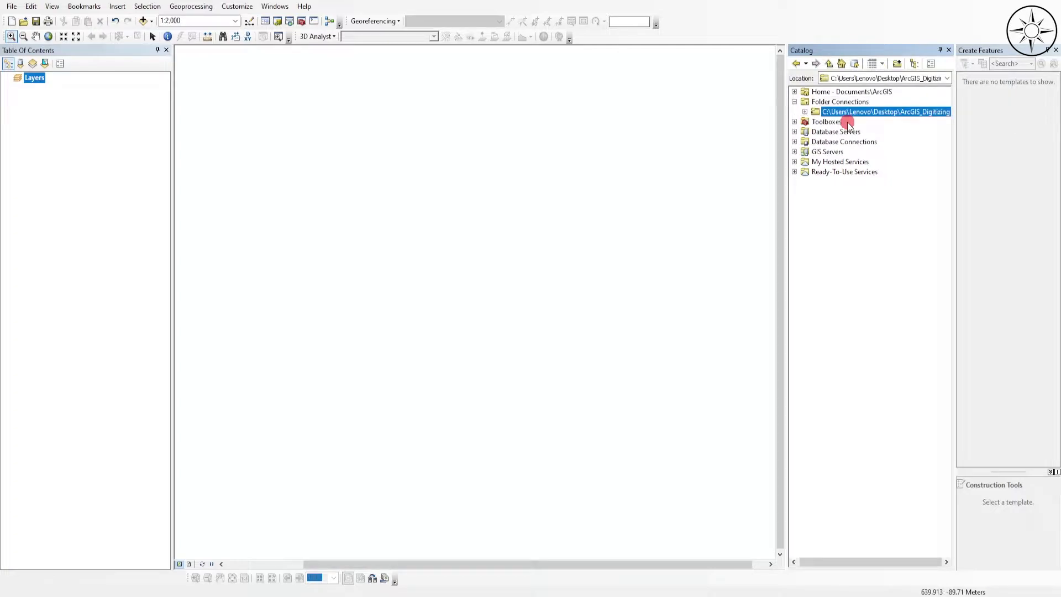
left_click(804, 112)
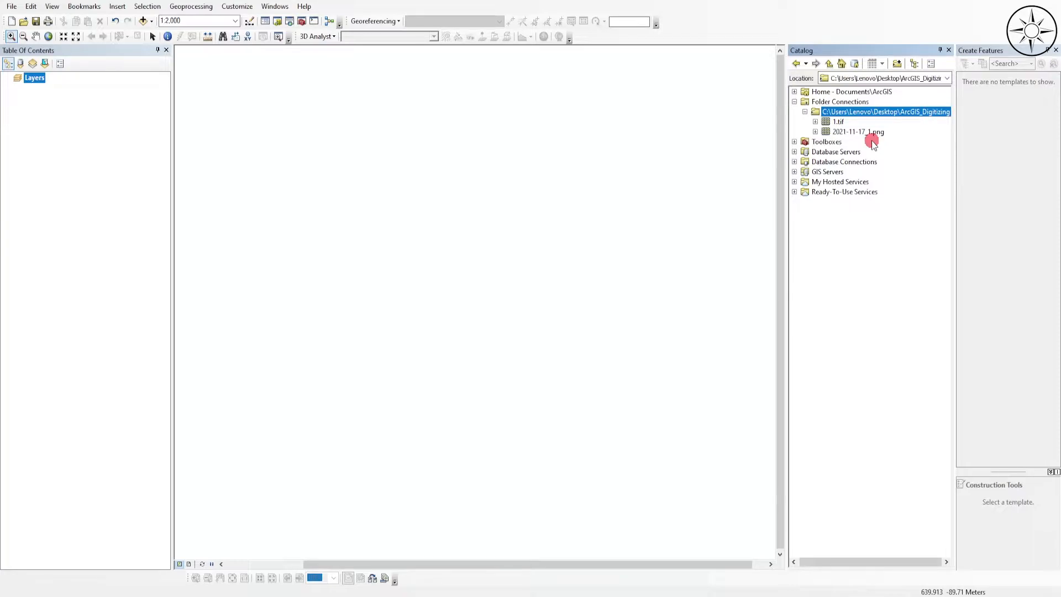
- Add the raster 1.tif from the ArcGIS_Digitizing folder to the map and build its pyramids with Nearest Neighbor resampling
left_click(839, 122)
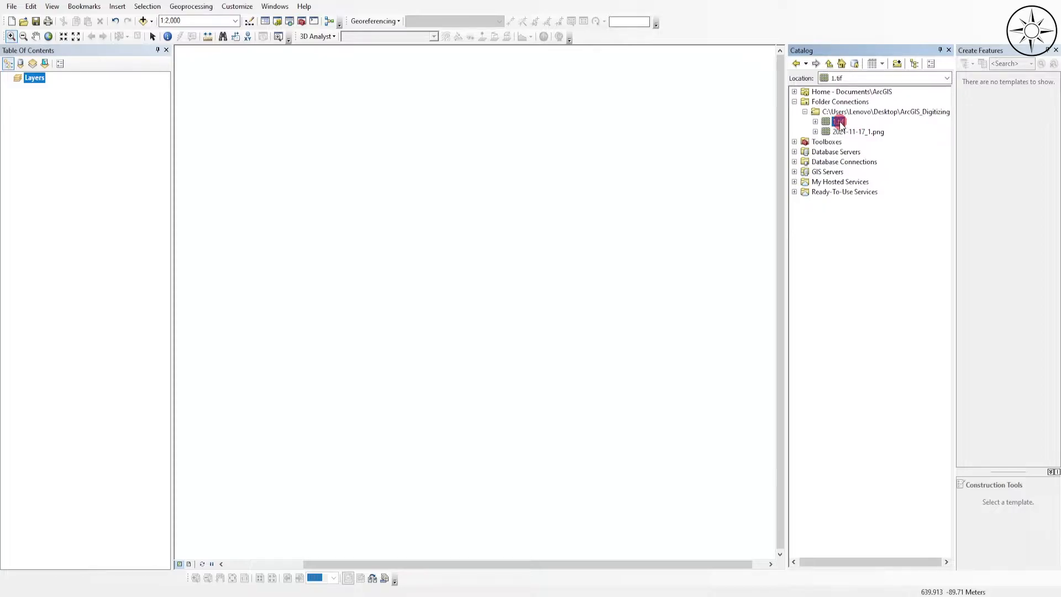
left_click_drag(838, 122, 655, 150)
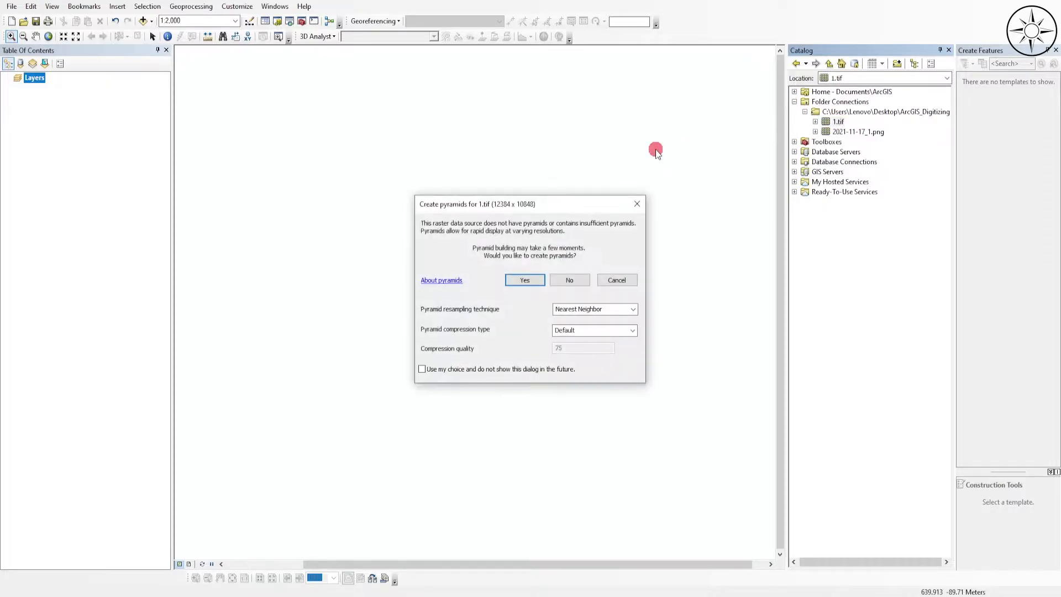
left_click(512, 280)
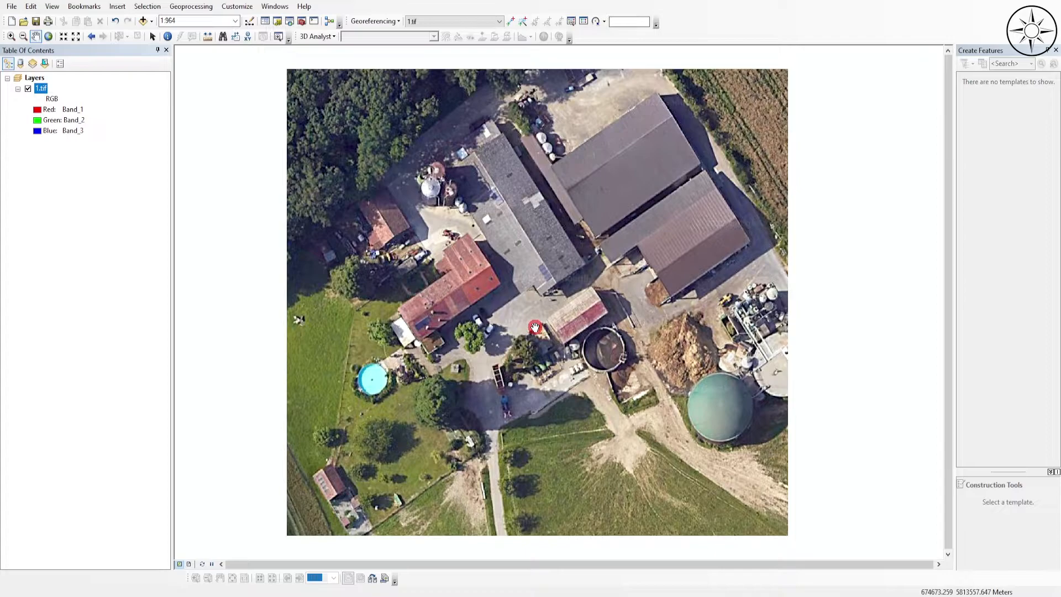
left_click_drag(535, 327, 545, 324)
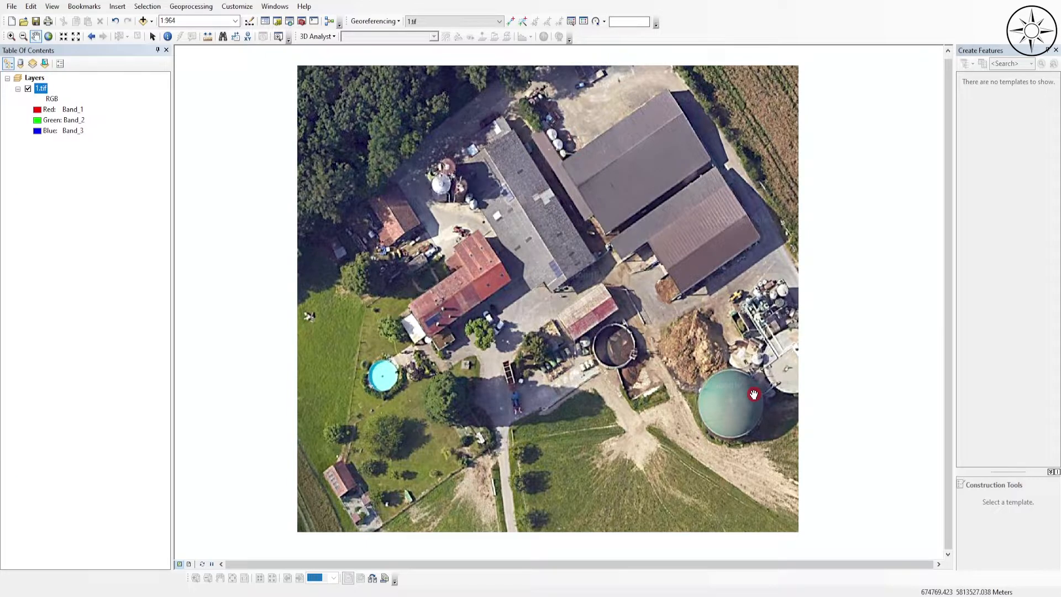
- Start a new Point shapefile named storage_unit in the ArcGIS_Digitizing folder
left_click(277, 21)
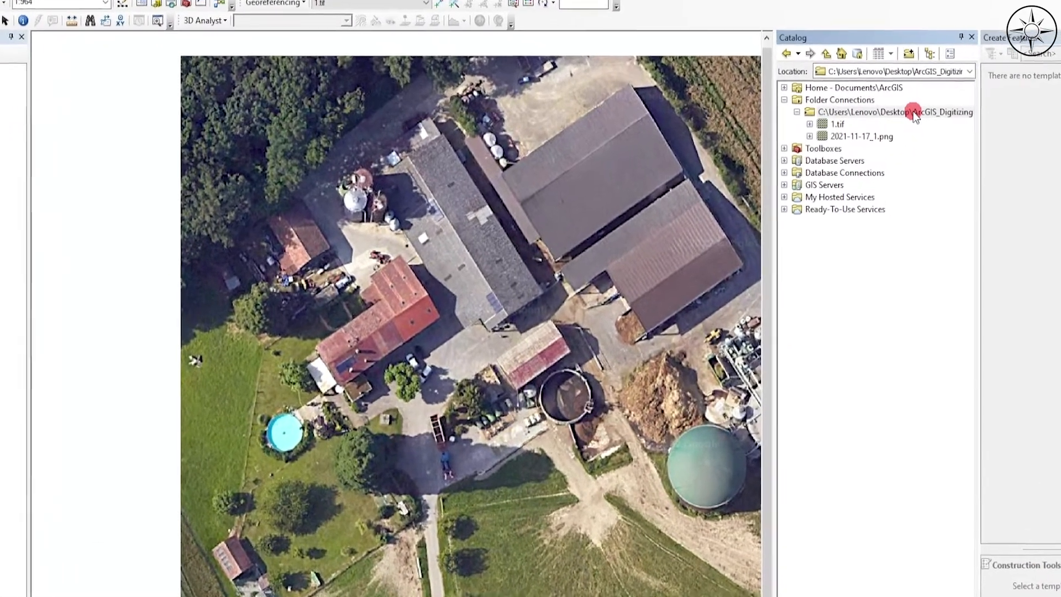
left_click(915, 114)
right_click(915, 113)
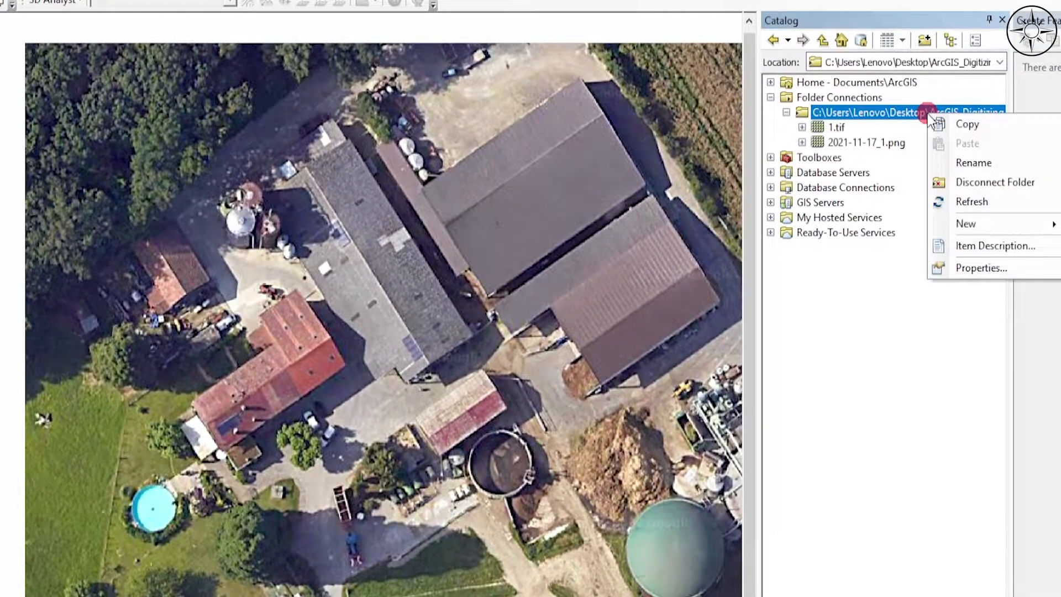
mouse_move(1016, 226)
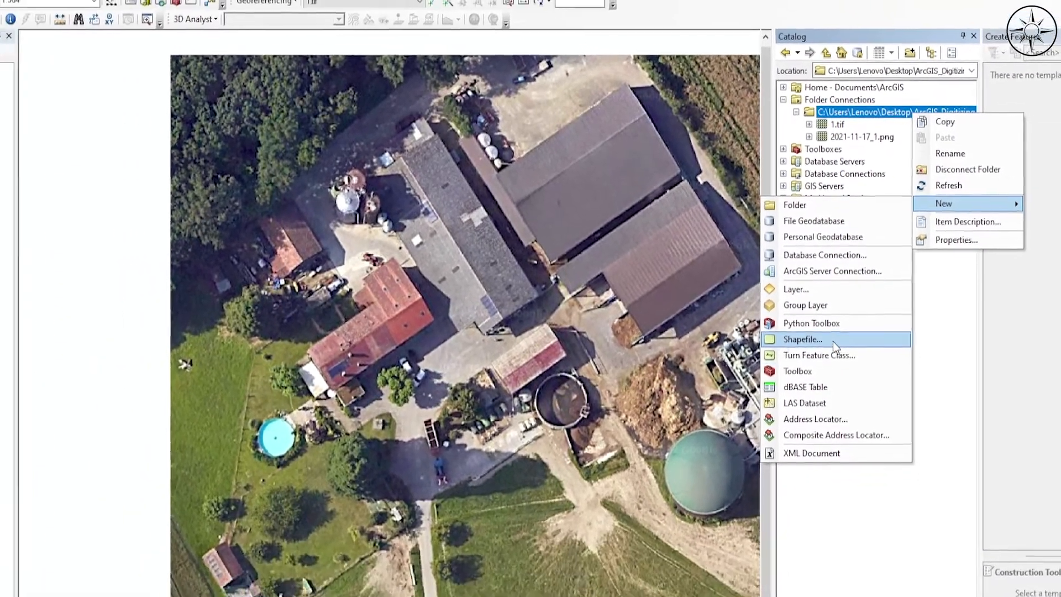
left_click(812, 389)
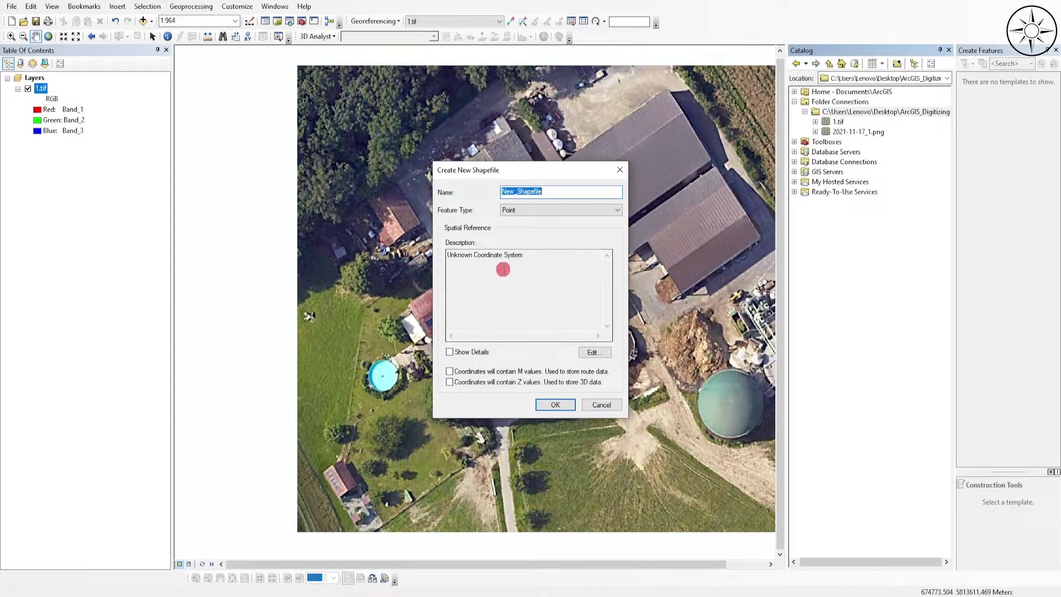
type("storage_unit")
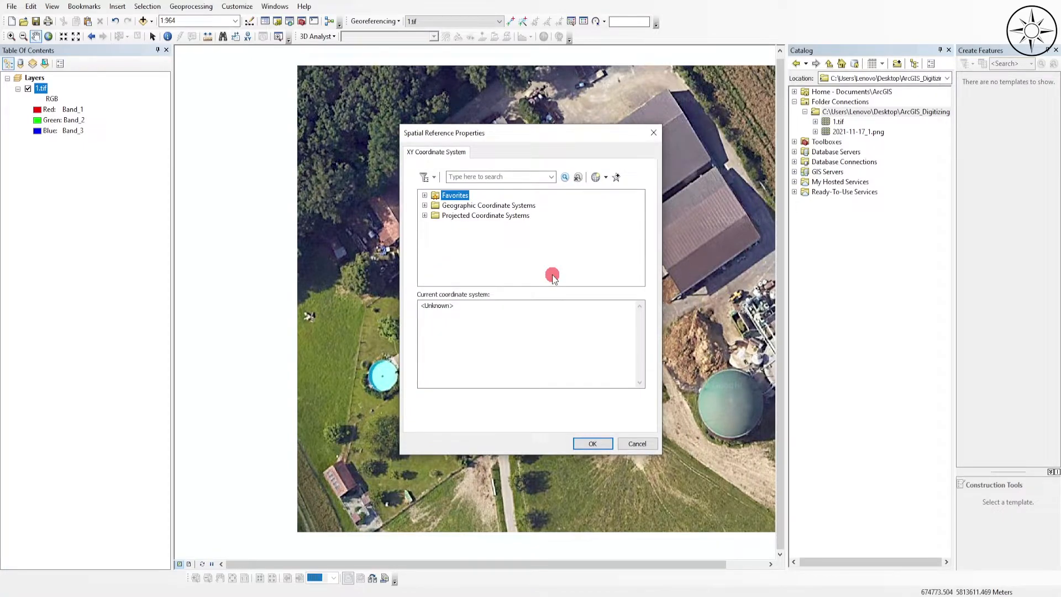
- Import the shapefile's coordinate system from 1.tif and create the shapefile
left_click(605, 176)
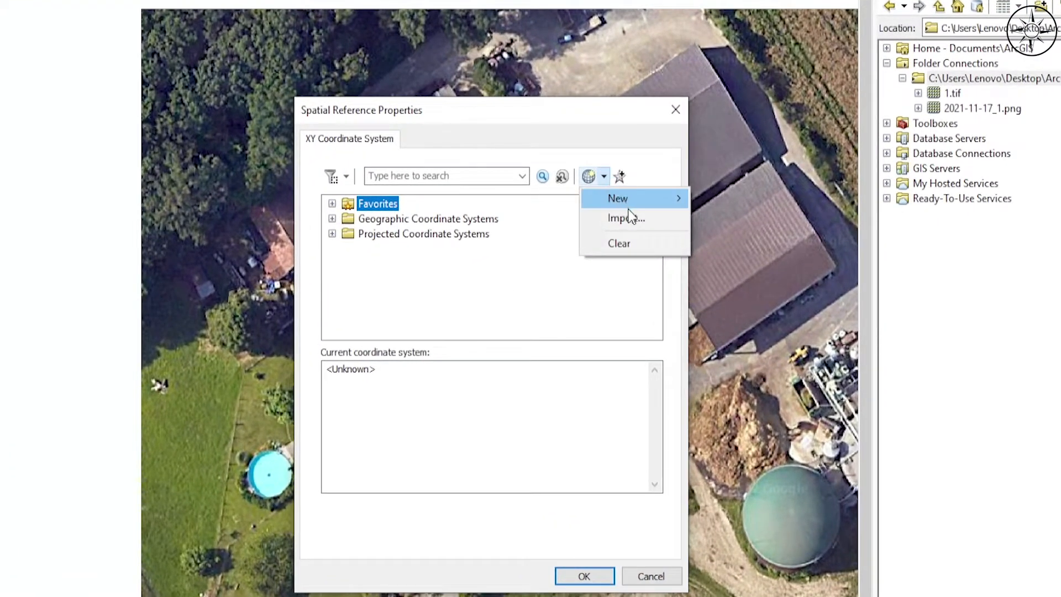
left_click(627, 211)
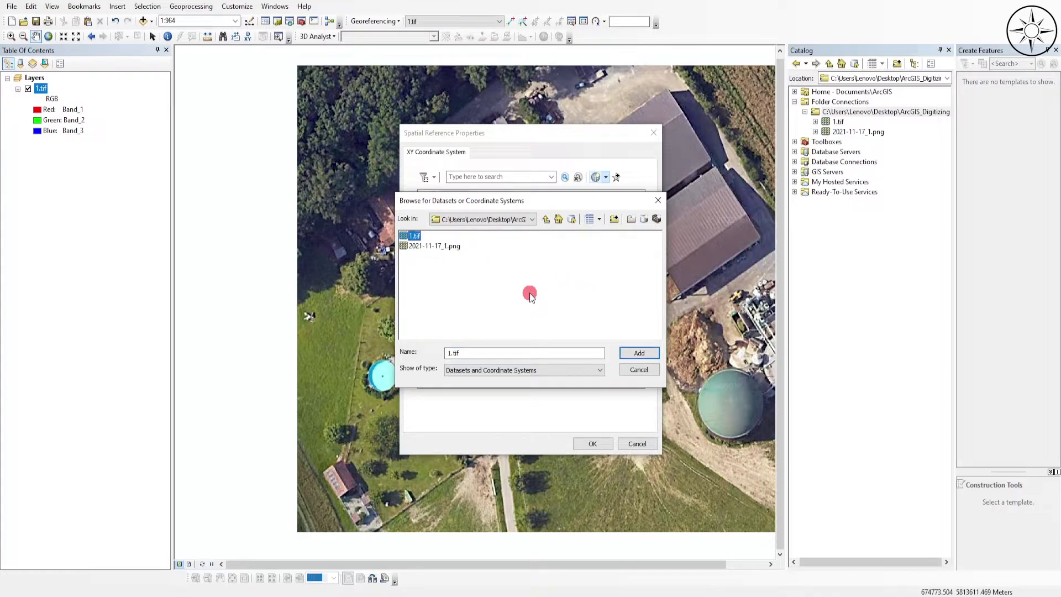
left_click(638, 352)
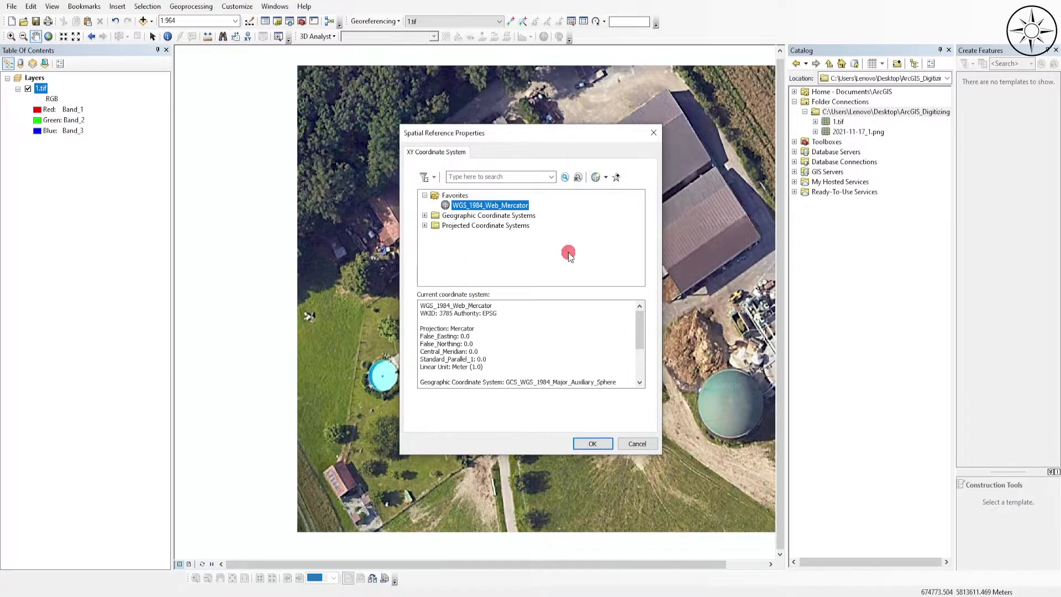
left_click(606, 444)
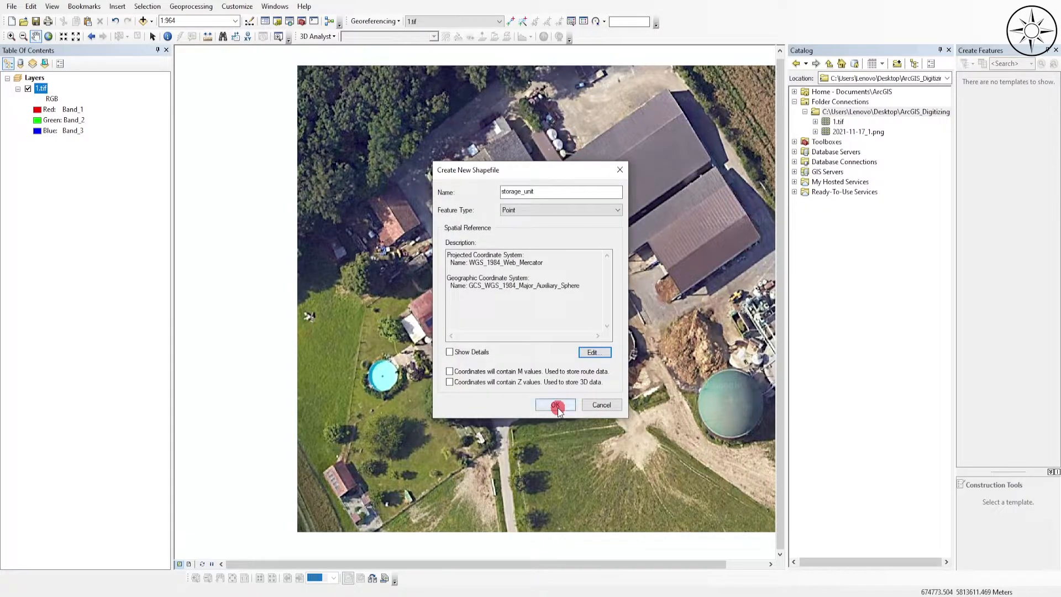
left_click(558, 404)
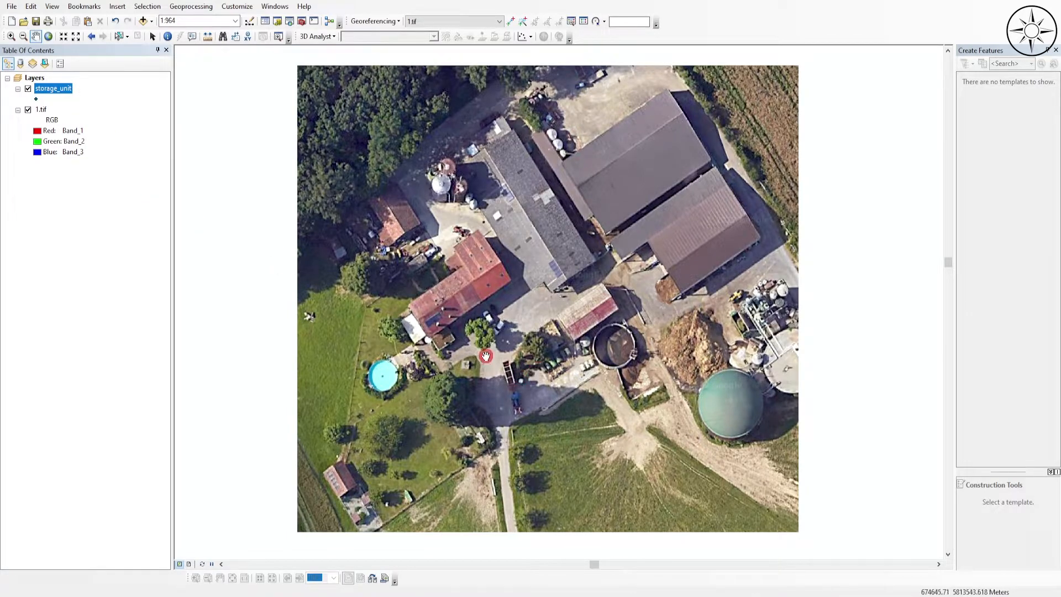
- Start editing the storage_unit layer and place one point at the centre of the dark open round tank
right_click(57, 90)
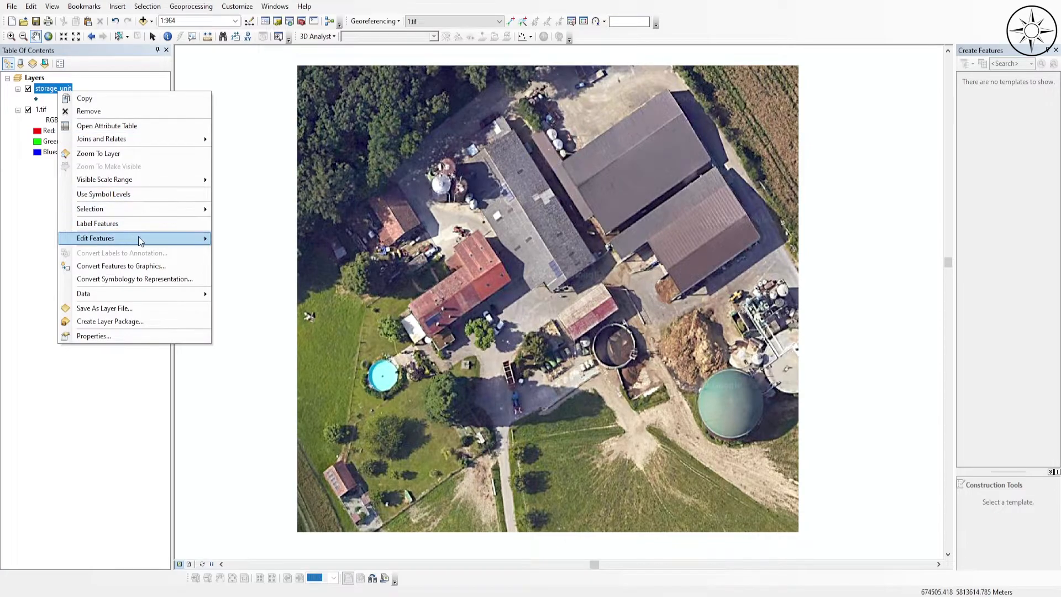
mouse_move(153, 238)
left_click(250, 240)
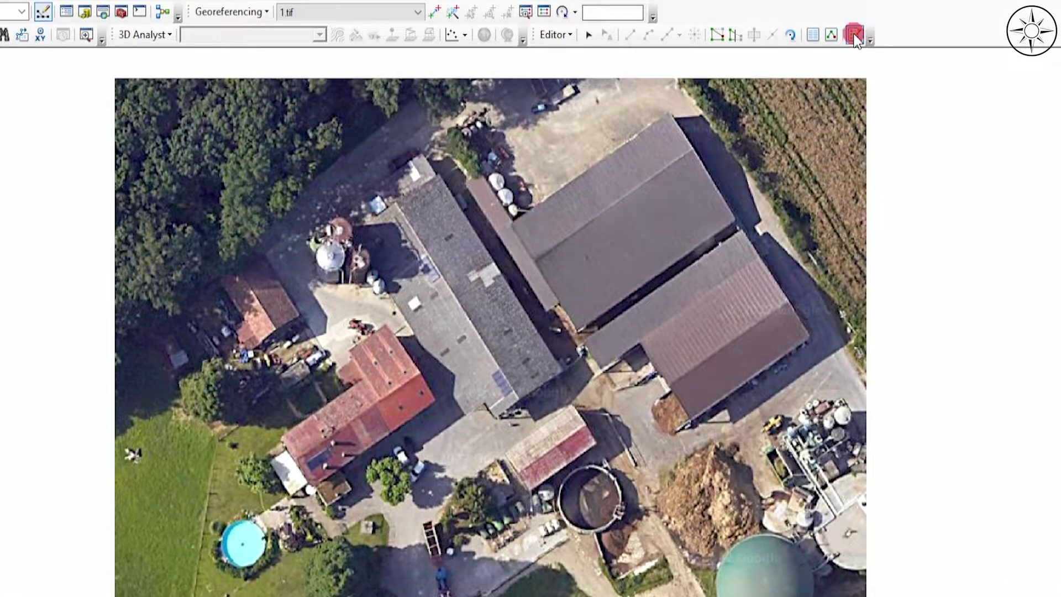
left_click(854, 34)
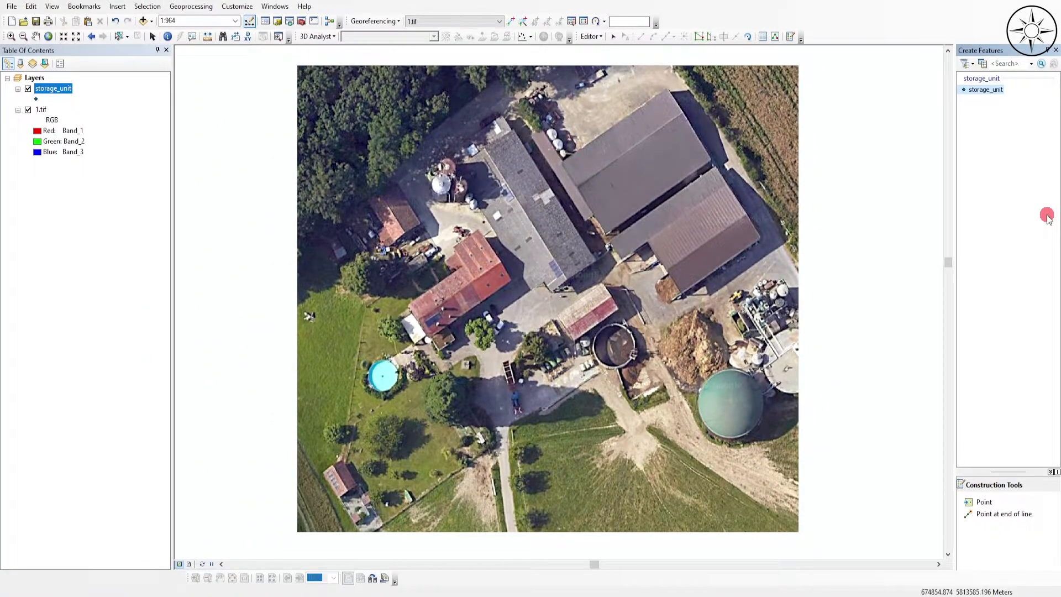
left_click(986, 90)
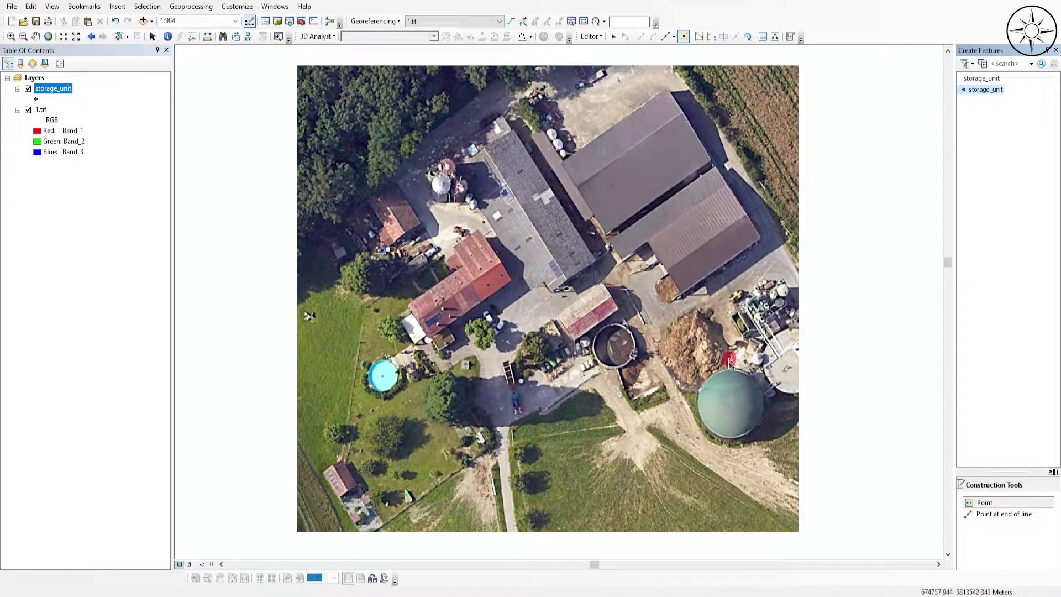
left_click(615, 347)
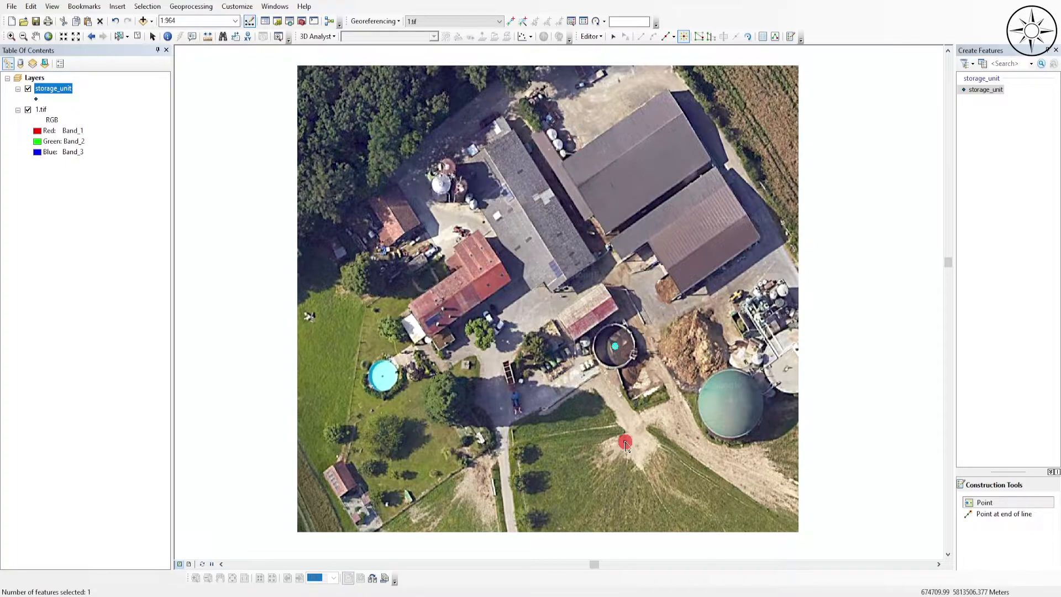
- Save the edits to the storage_unit layer and end the editing session
left_click(590, 36)
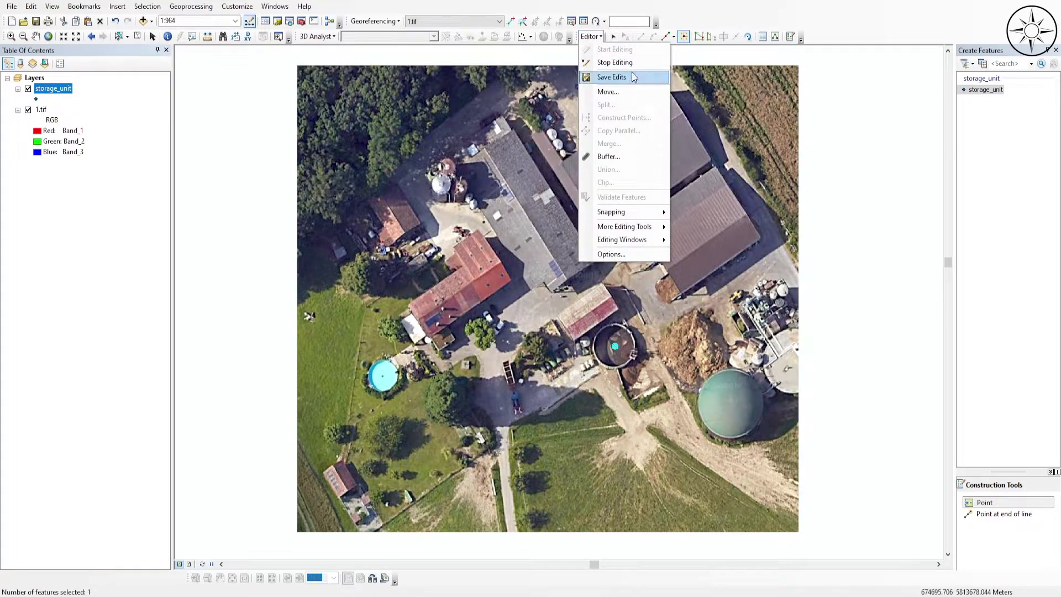
left_click(635, 75)
left_click(589, 37)
left_click(610, 62)
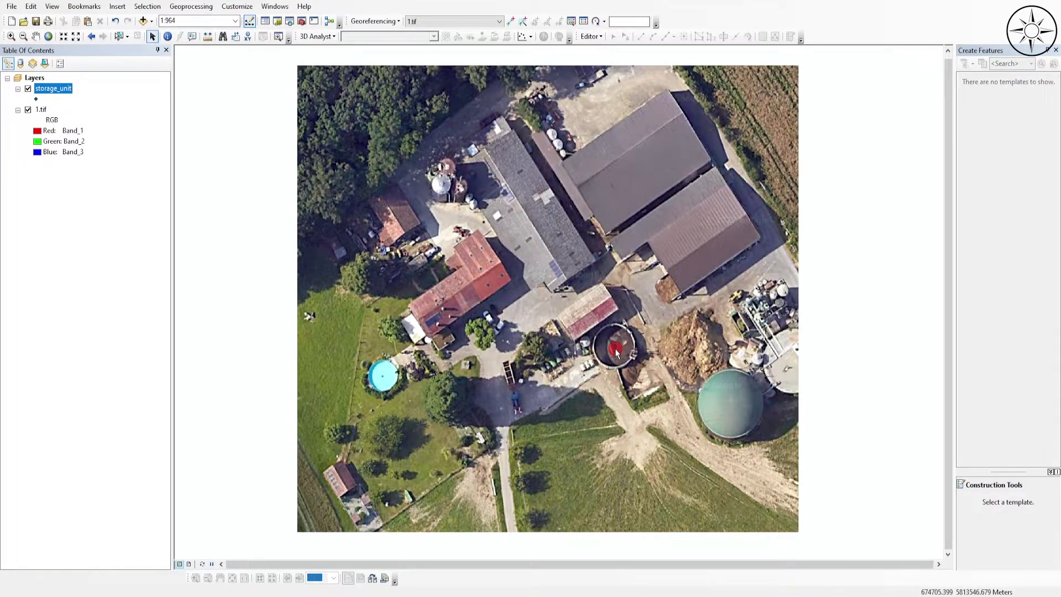
- Add a Text field called name with length 50 to the storage_unit attribute table
left_click(56, 91)
right_click(56, 91)
left_click(104, 121)
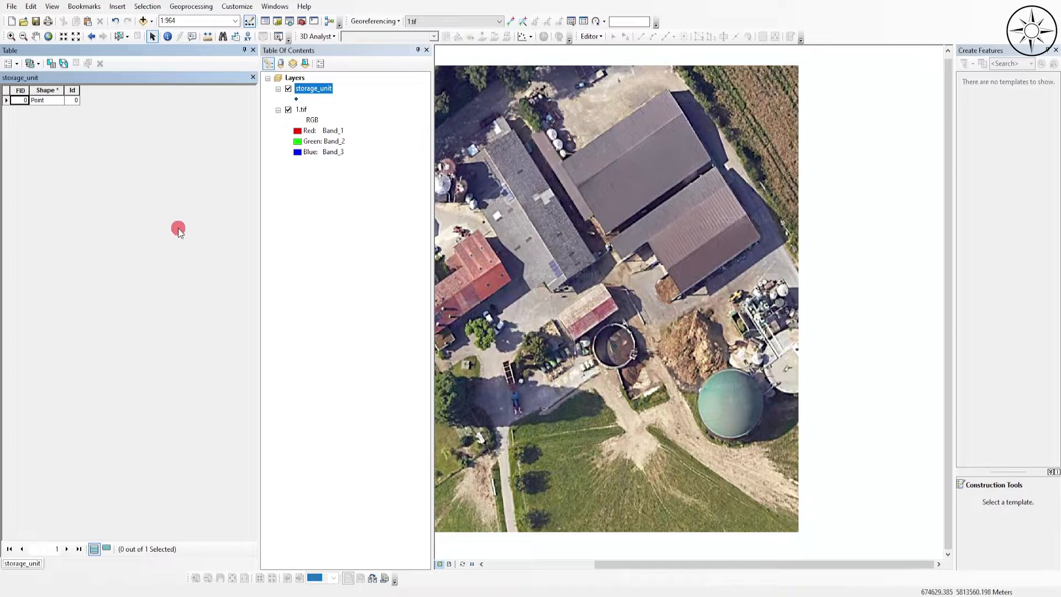
left_click(10, 63)
left_click(38, 145)
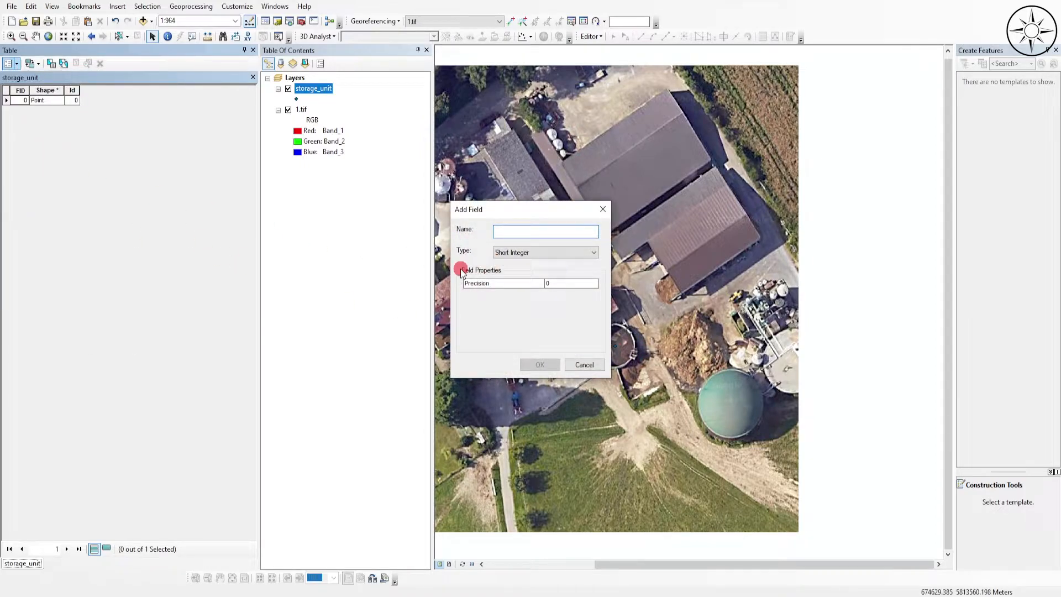
type("name")
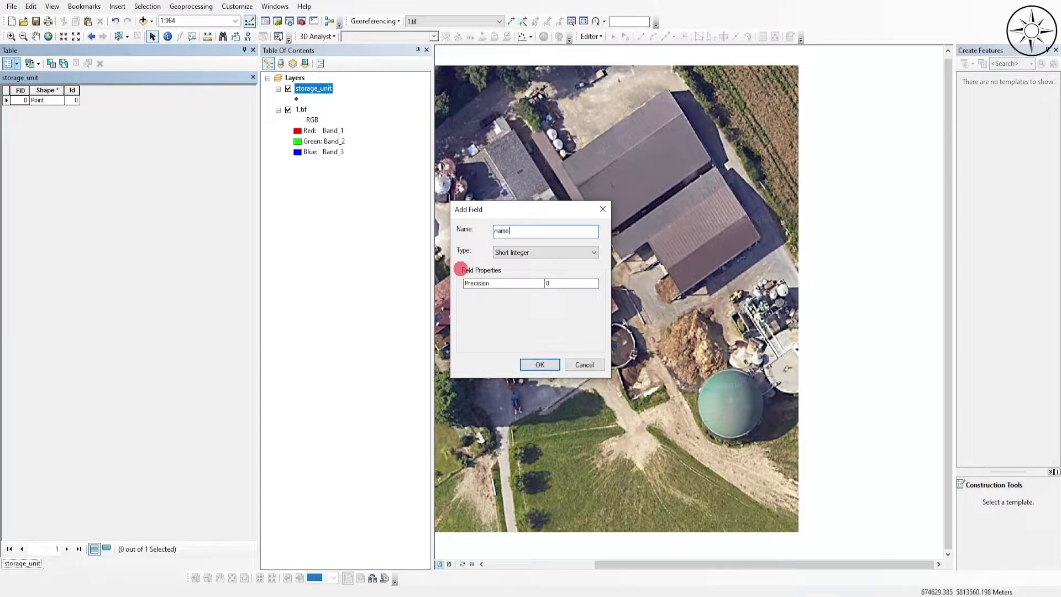
left_click(577, 252)
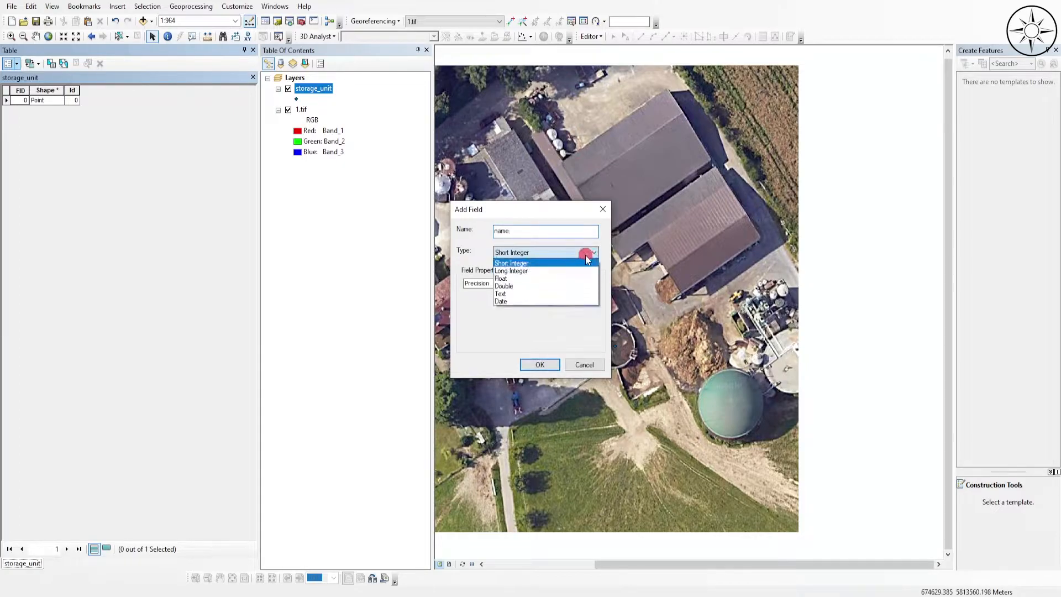
left_click(533, 295)
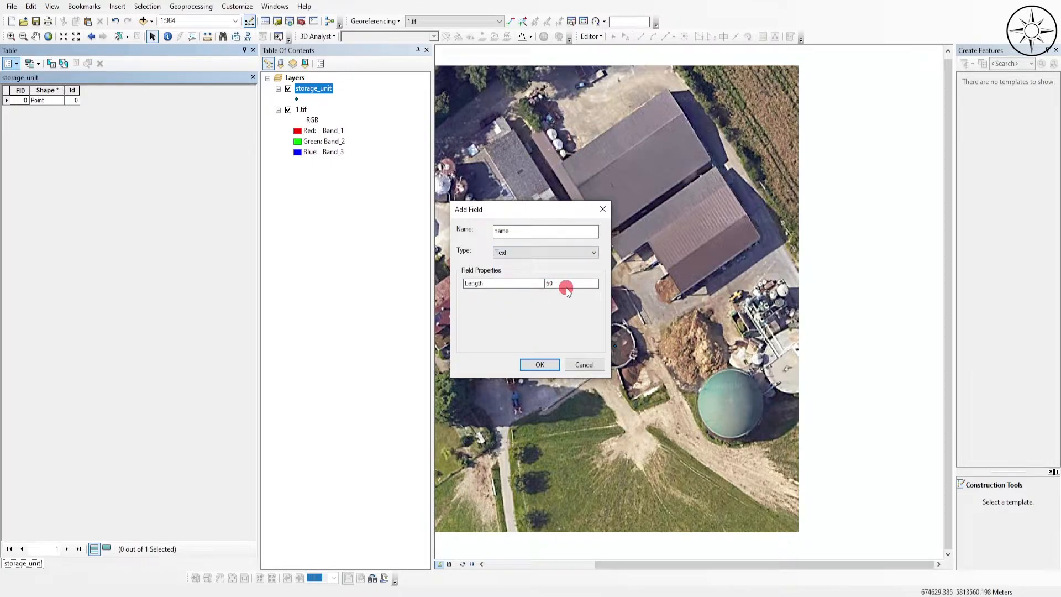
left_click(540, 364)
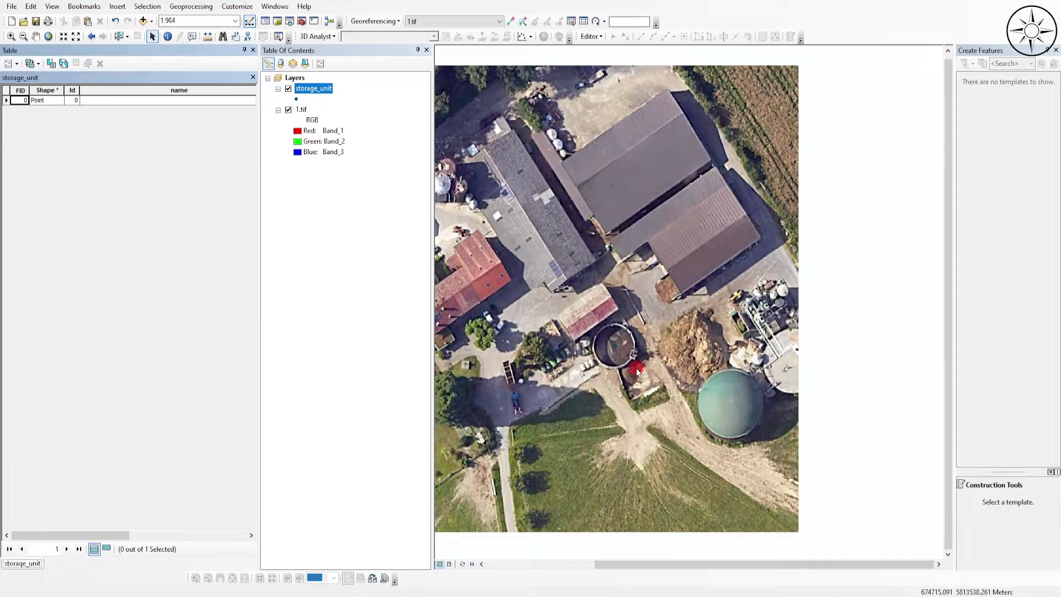
- Start editing the storage_unit layer and enter storage_unit as the name of its point in the attribute table
right_click(322, 91)
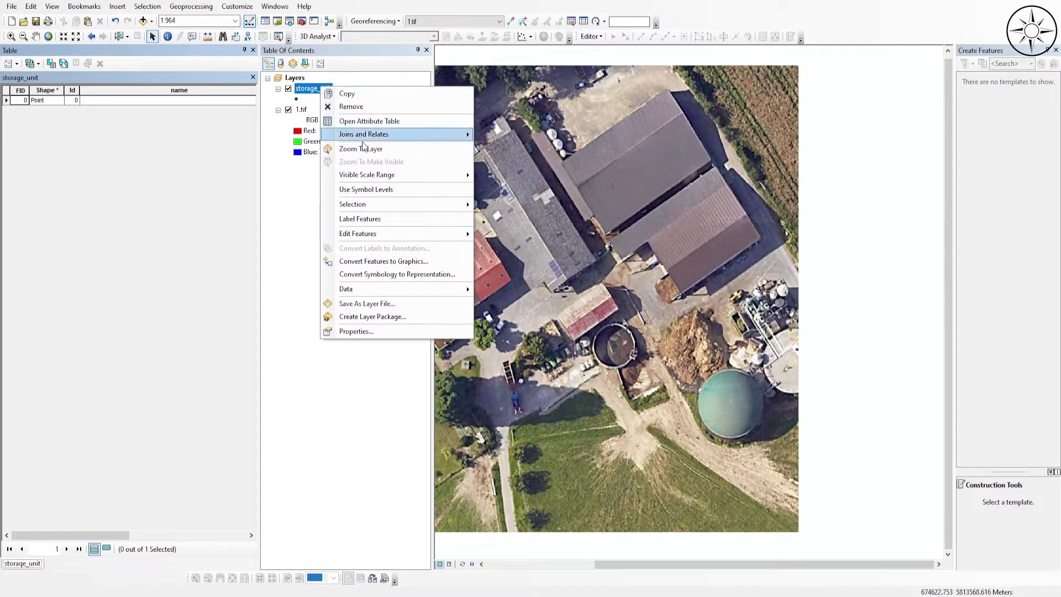
mouse_move(395, 233)
left_click(486, 237)
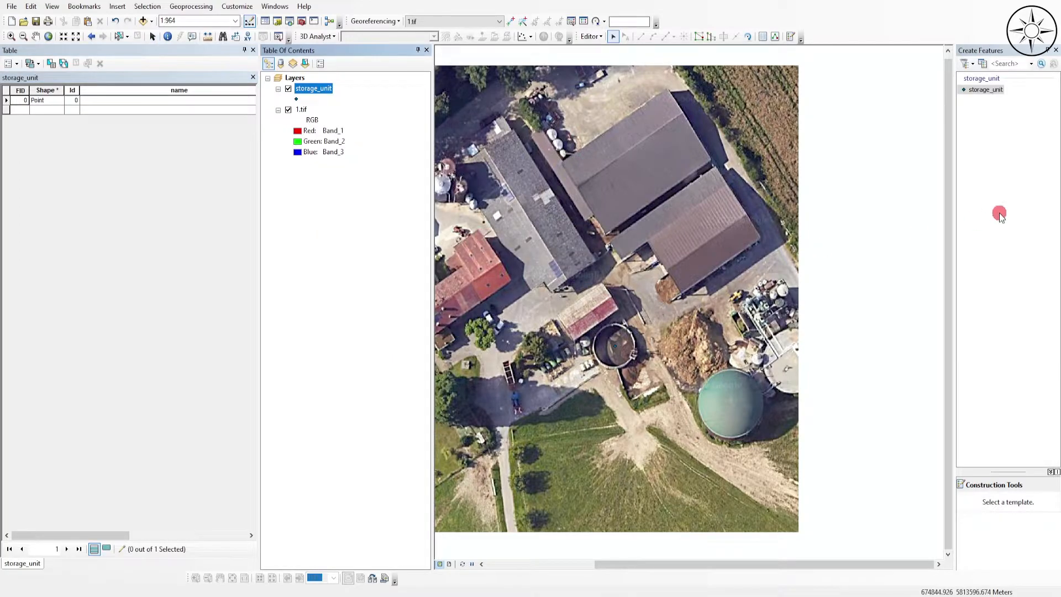
left_click(973, 92)
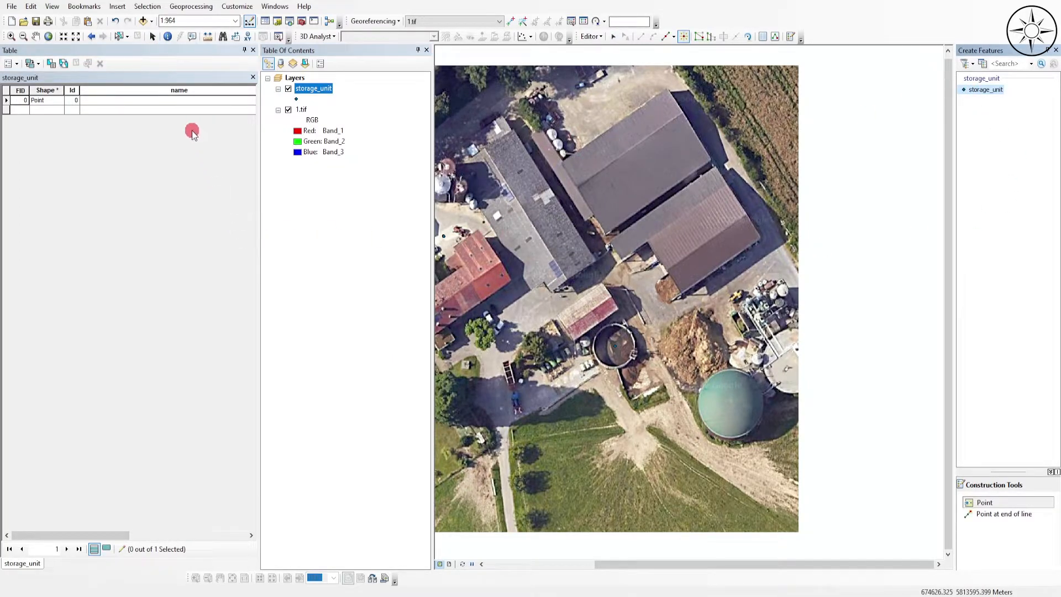
left_click(158, 103)
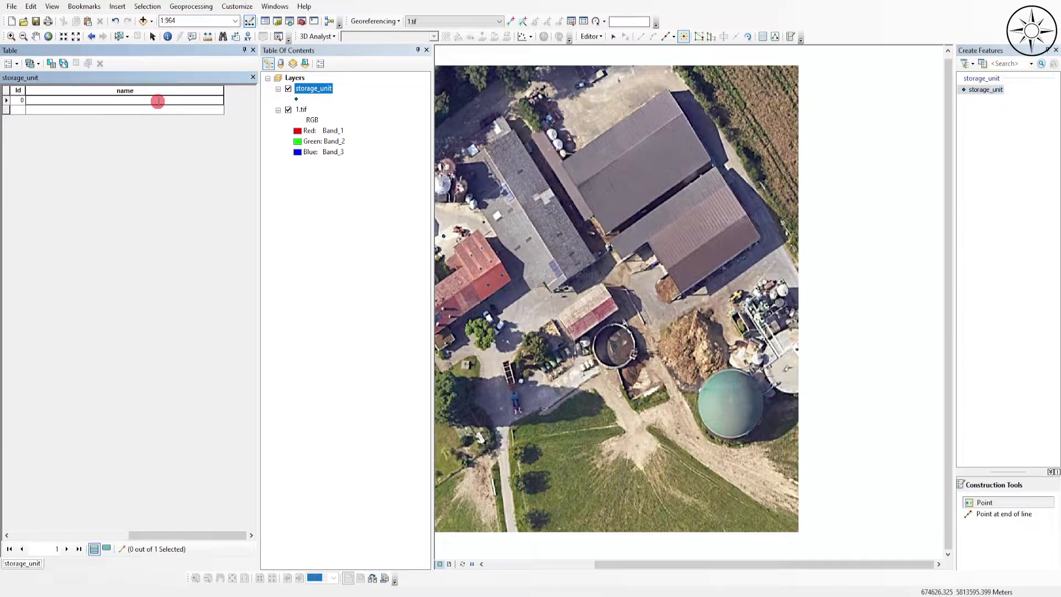
type("storage_unit")
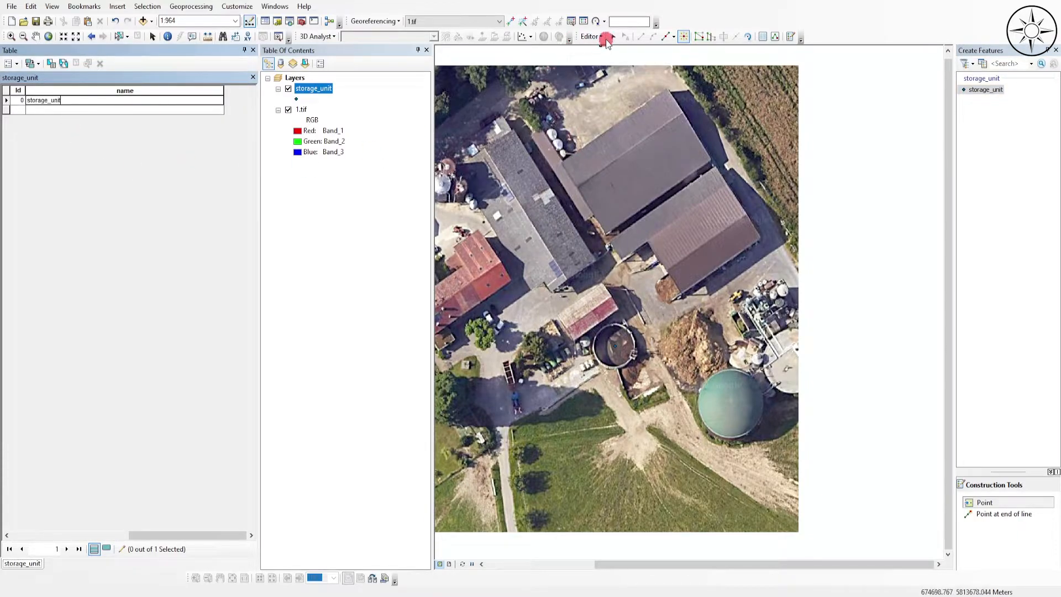
- End the editing session on the storage_unit layer, keeping the edits, and close the attribute table
left_click(600, 36)
left_click(603, 35)
left_click(592, 35)
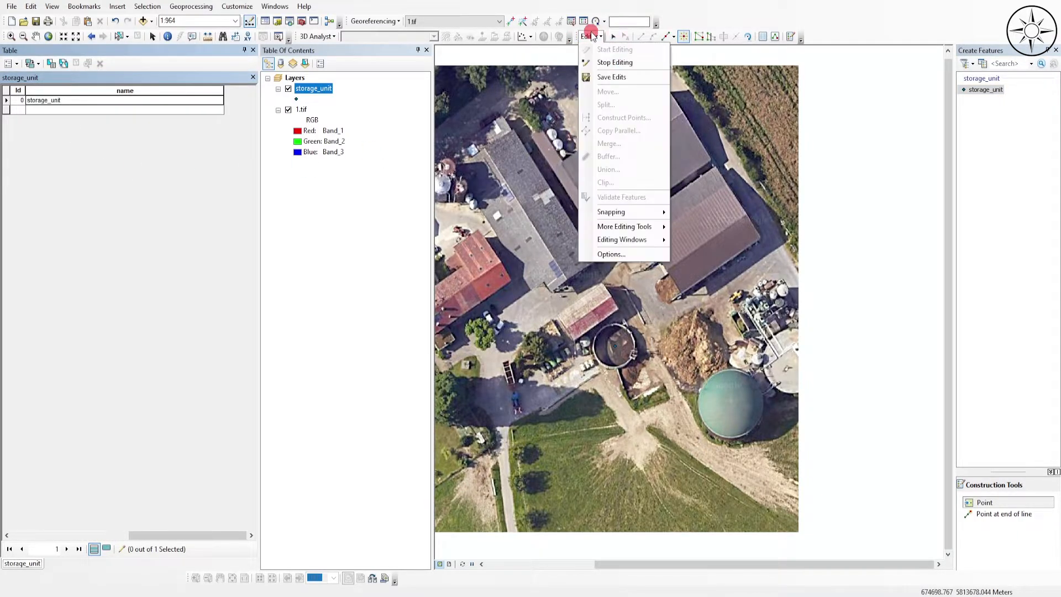
left_click(589, 35)
left_click(589, 36)
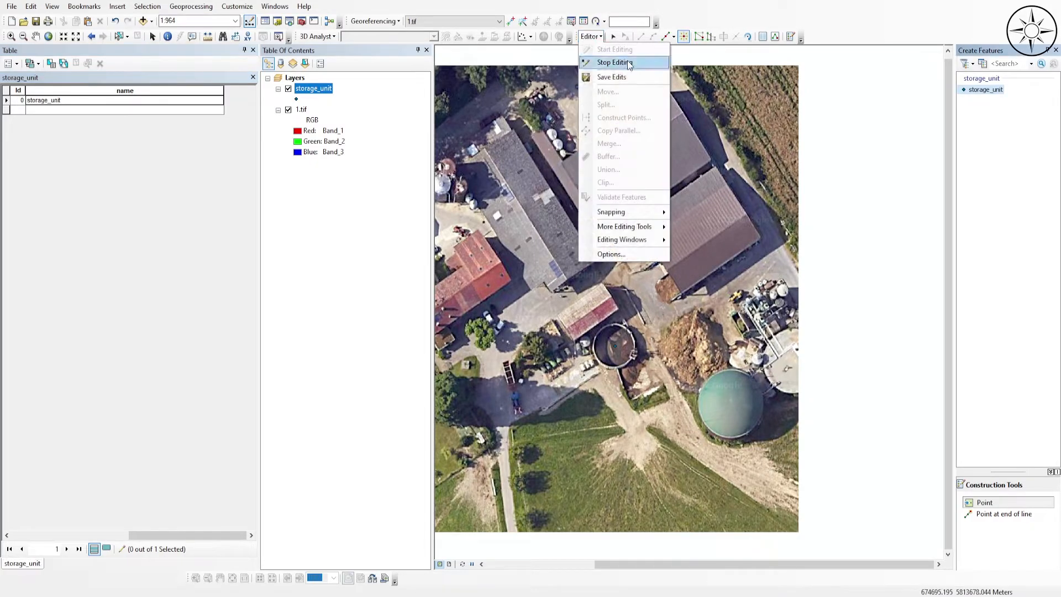
left_click(634, 68)
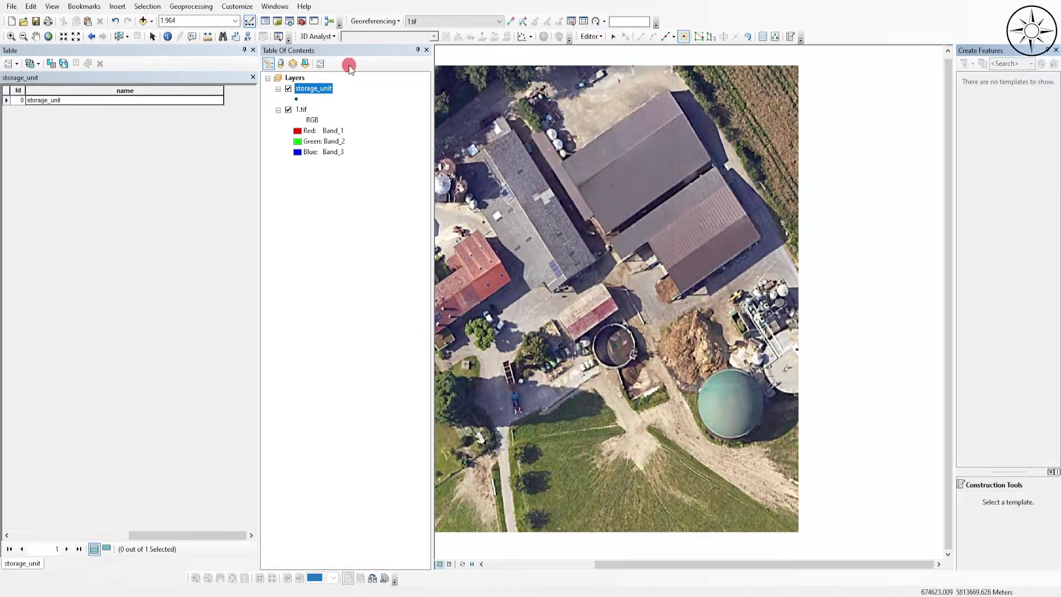
left_click(254, 50)
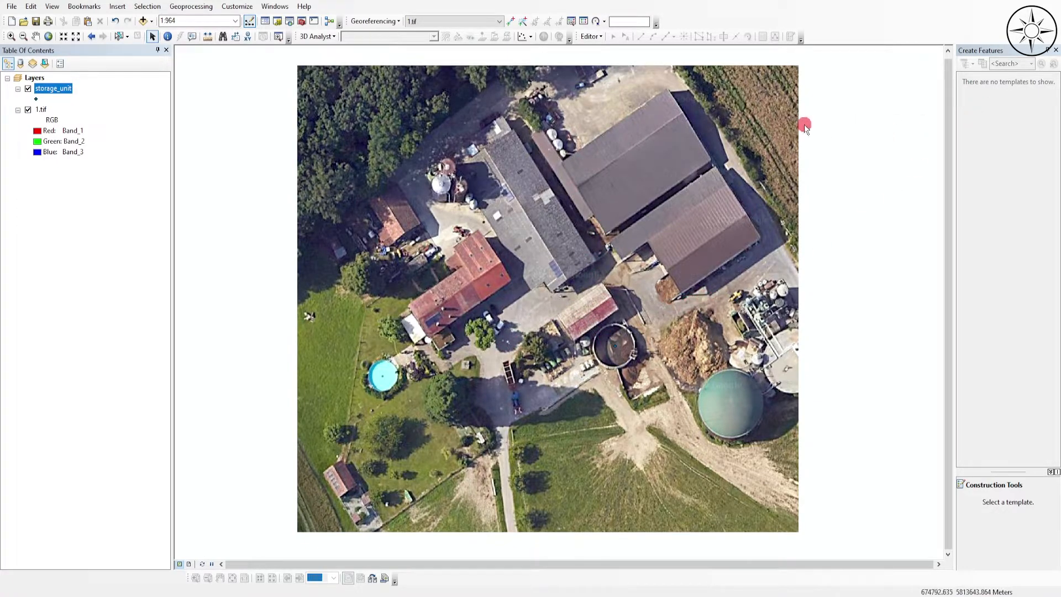
- Set up a new shapefile in the ArcGIS_Digitizing folder, named road, with the feature type Polyline
left_click(277, 21)
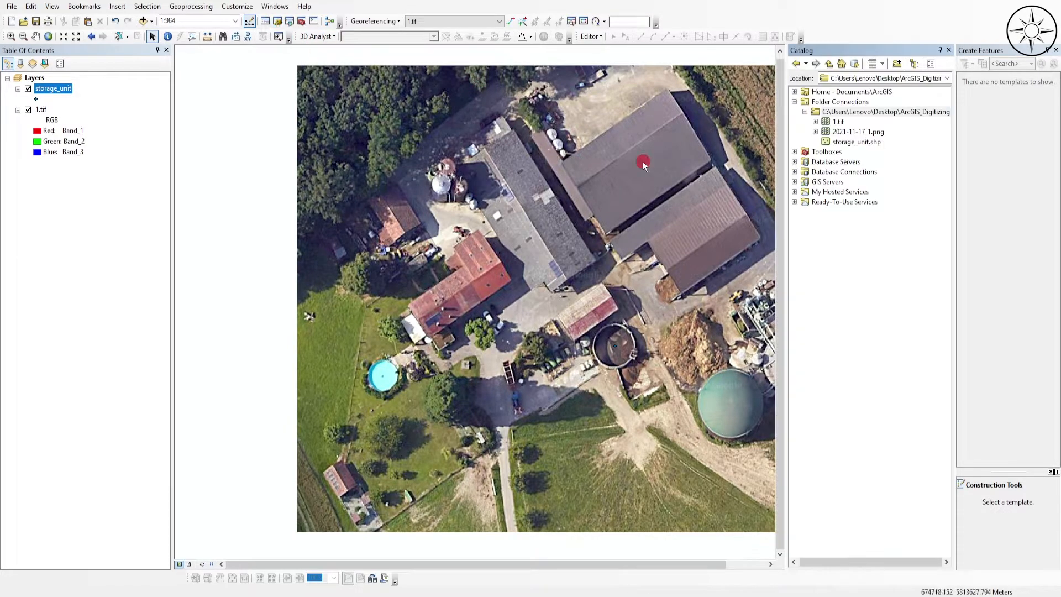
left_click(872, 112)
right_click(874, 115)
mouse_move(920, 189)
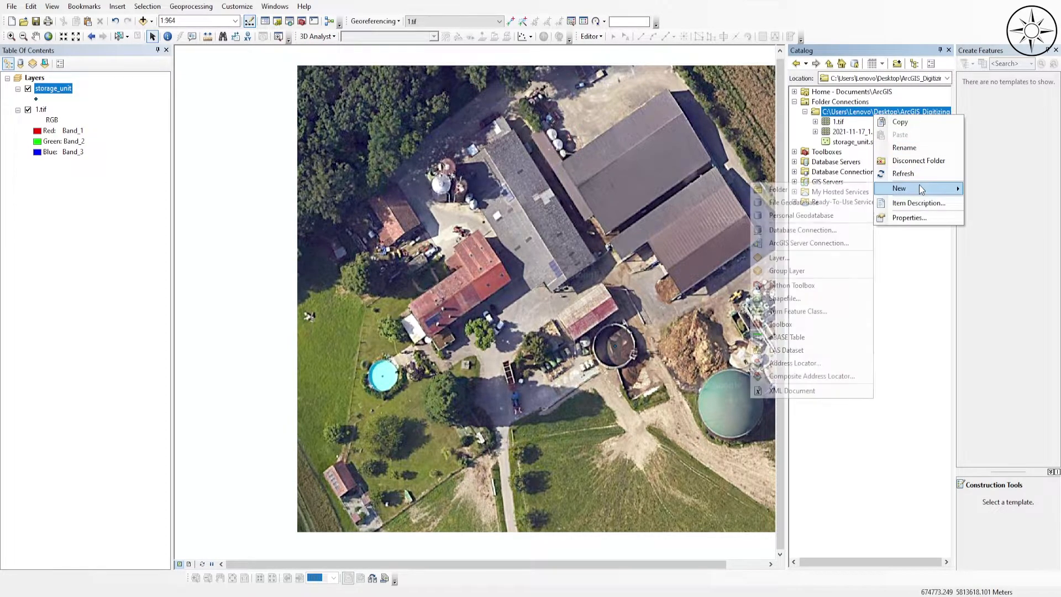
left_click(804, 297)
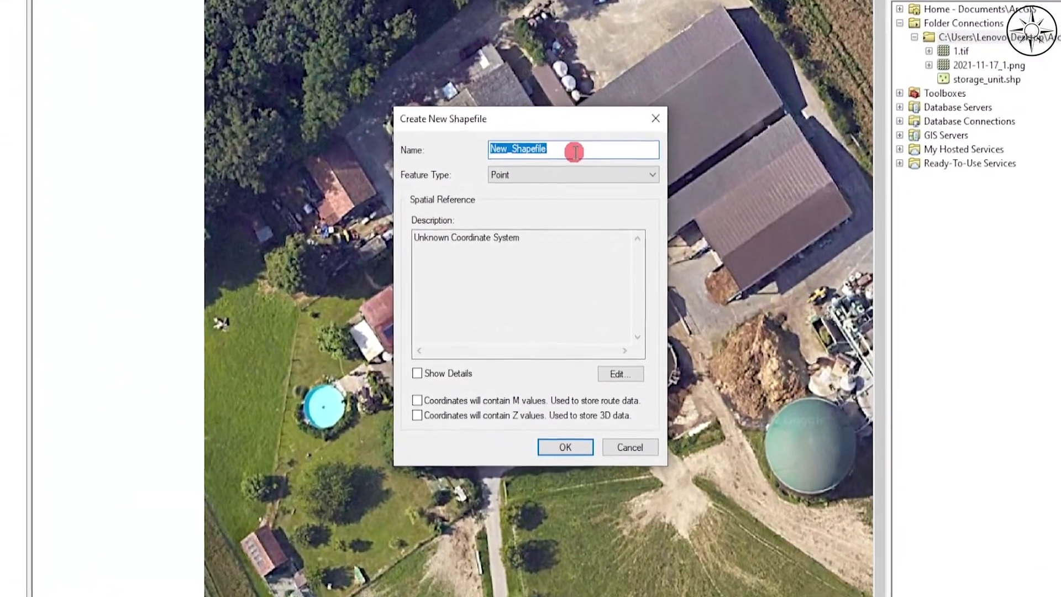
type("road")
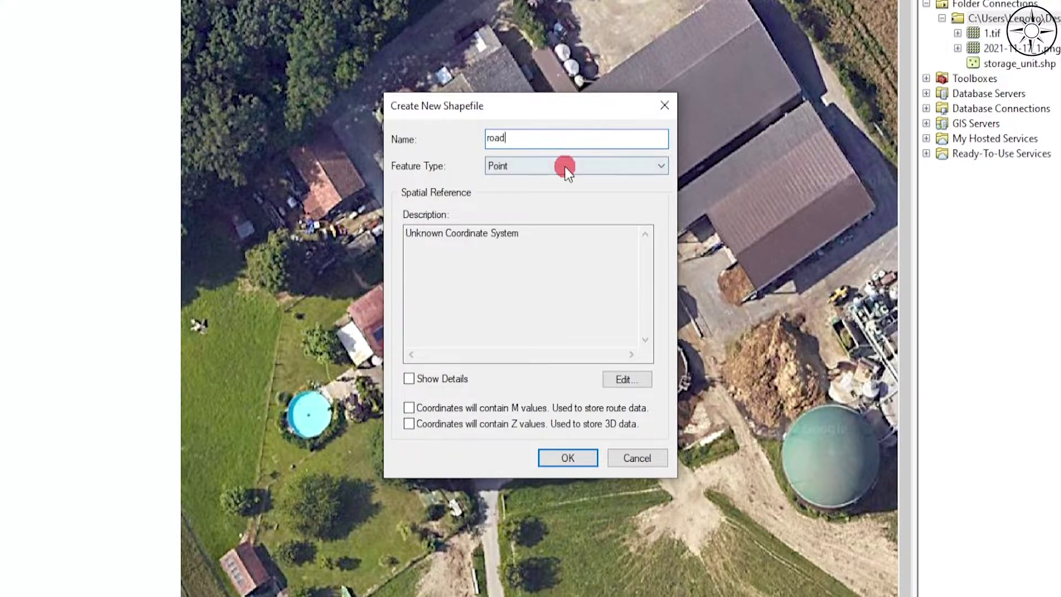
left_click(564, 166)
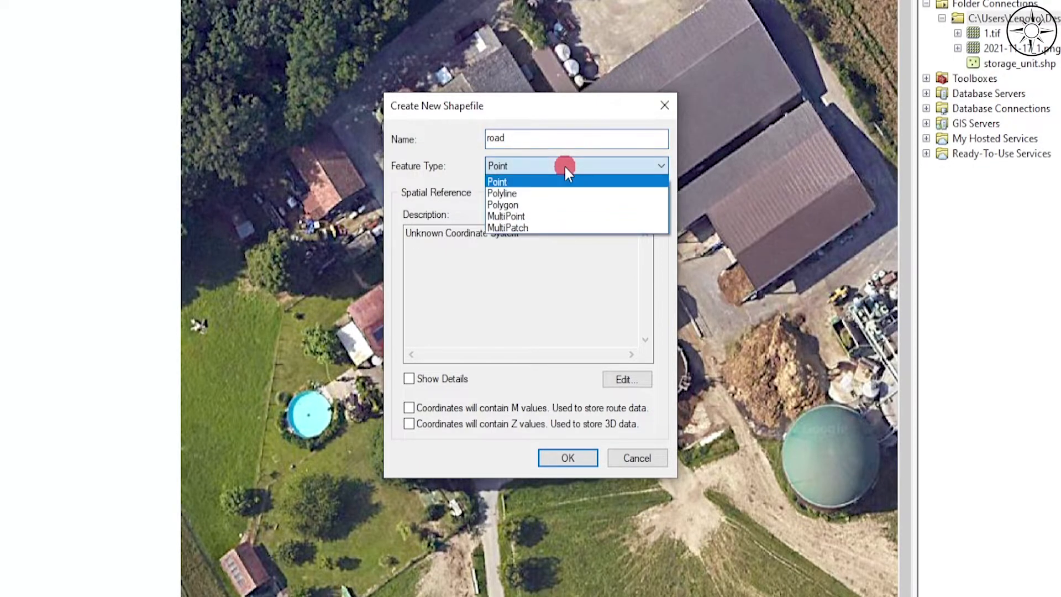
left_click(550, 193)
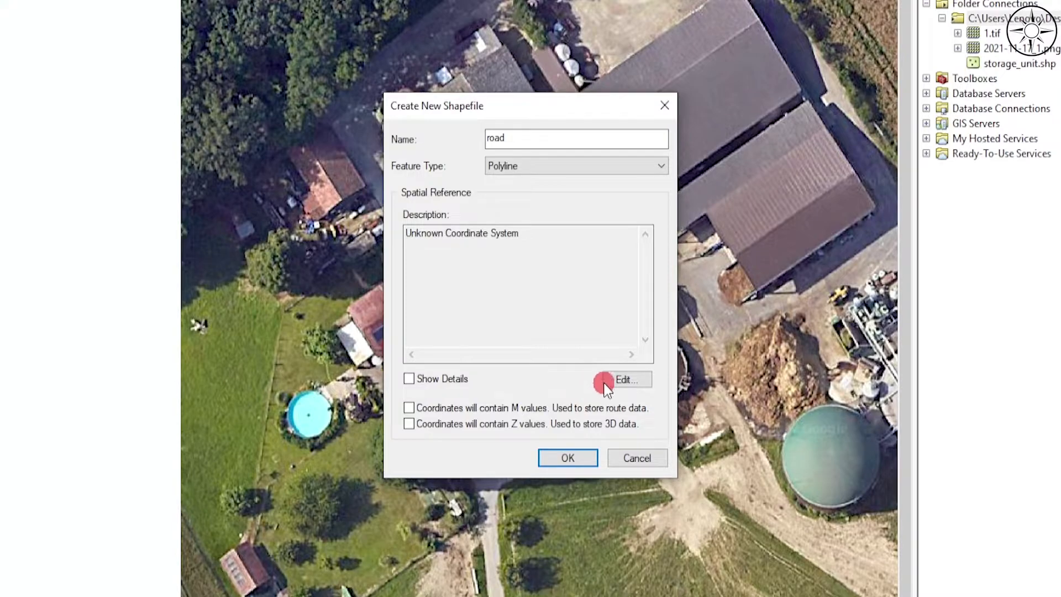
- Assign the favourite WGS_1984_Web_Mercator coordinate system to the road shapefile, create it, and close the Catalog
left_click(626, 380)
left_click(498, 158)
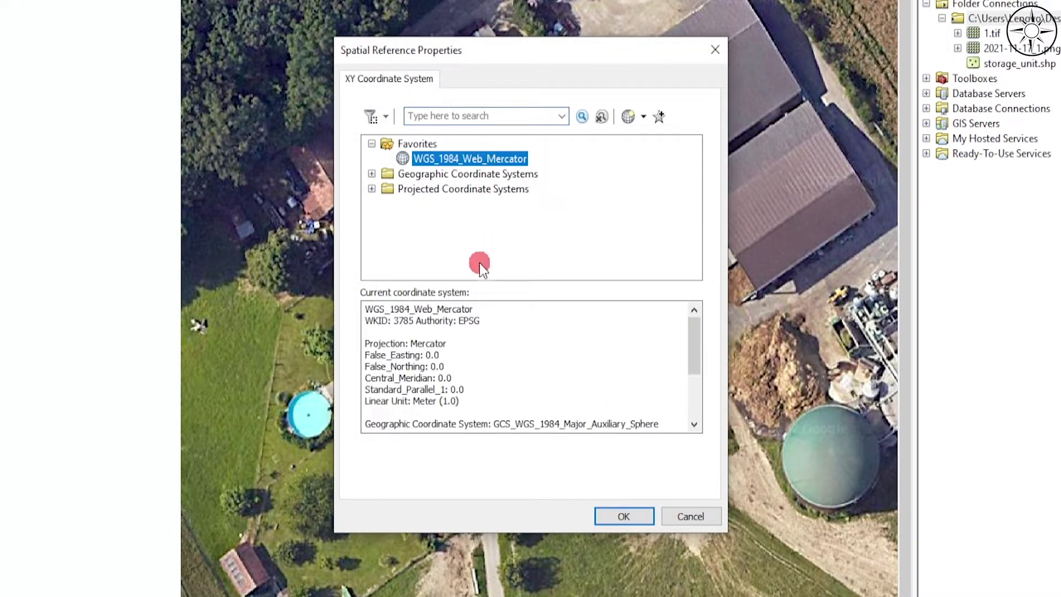
left_click(635, 514)
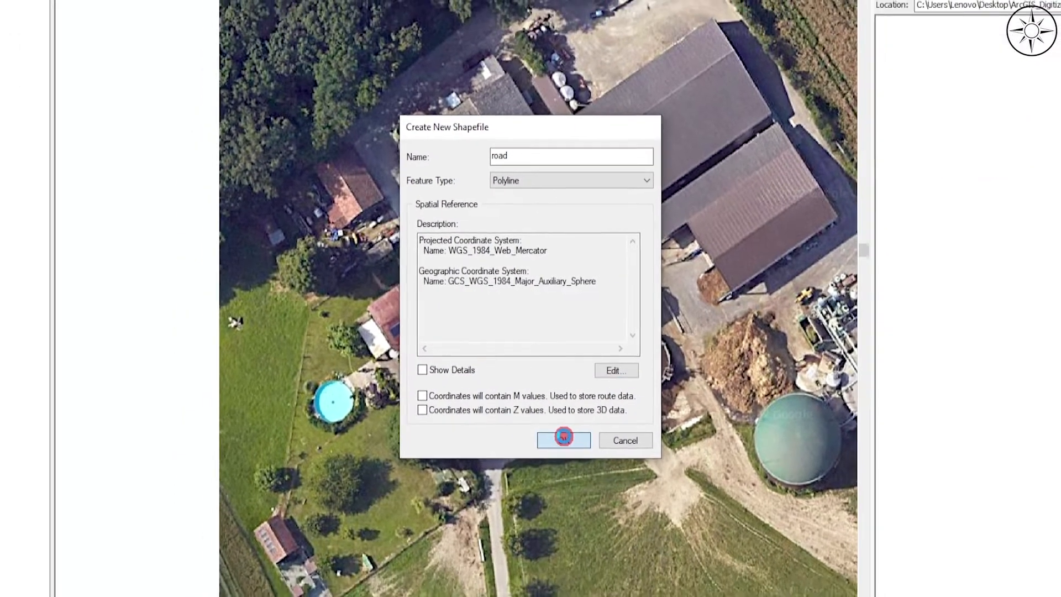
left_click(564, 438)
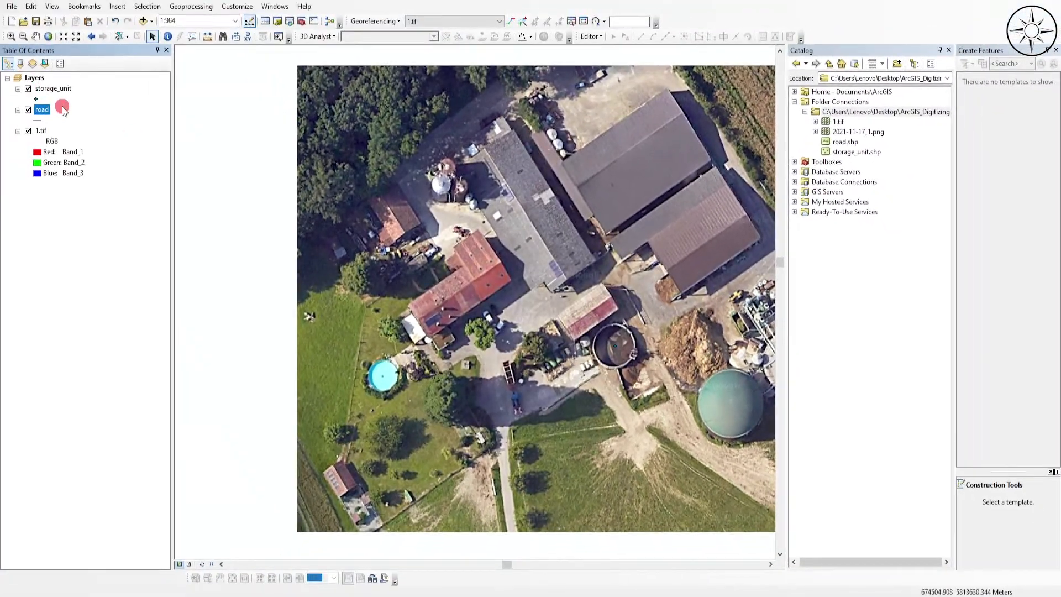
left_click(43, 111)
left_click(948, 50)
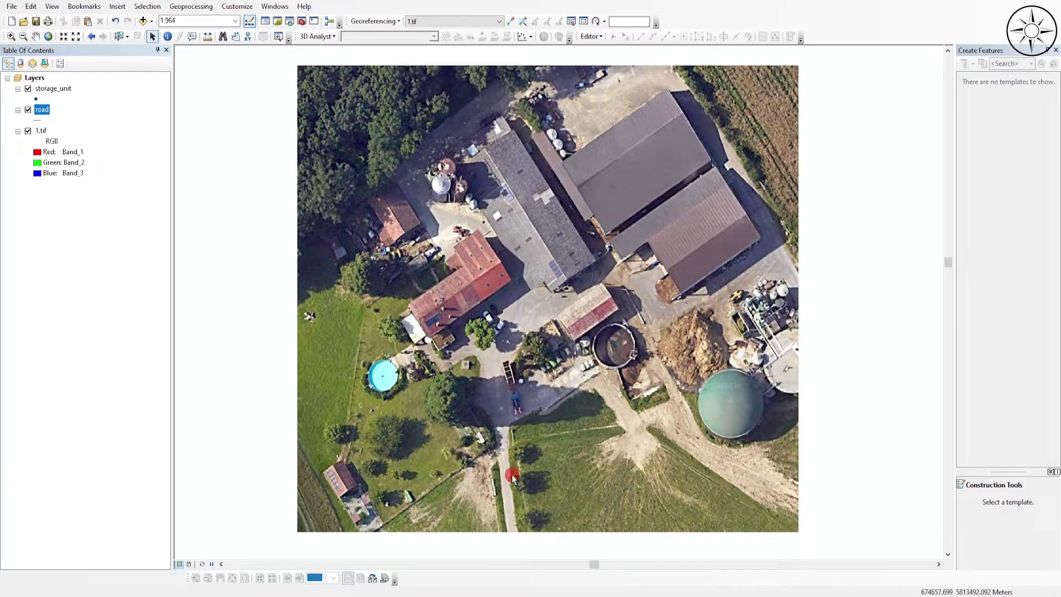
- Start editing the road layer and choose the road template for drawing lines
right_click(42, 106)
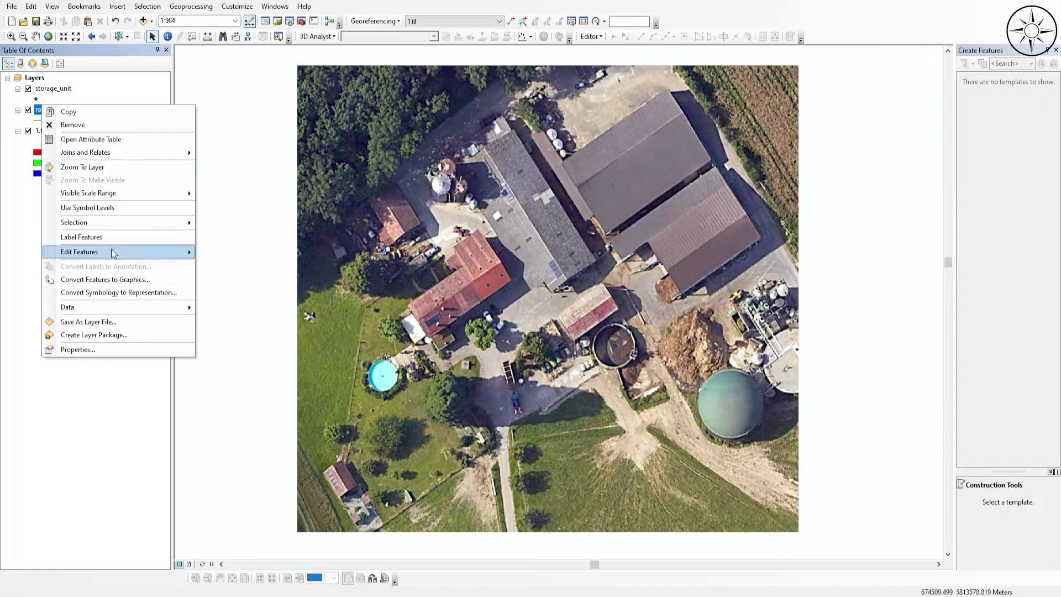
mouse_move(112, 250)
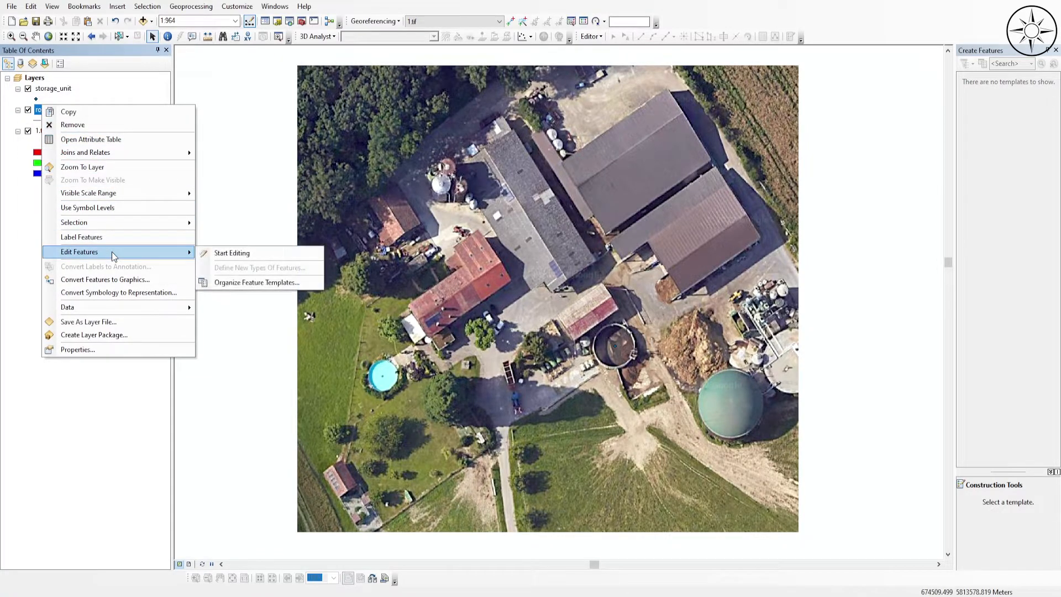
left_click(227, 254)
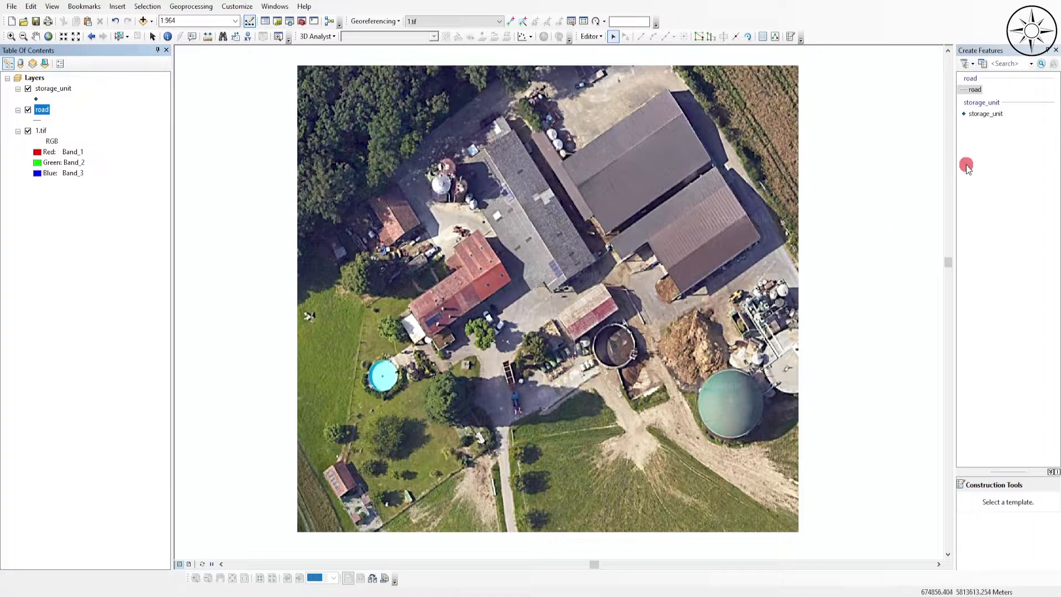
left_click(976, 89)
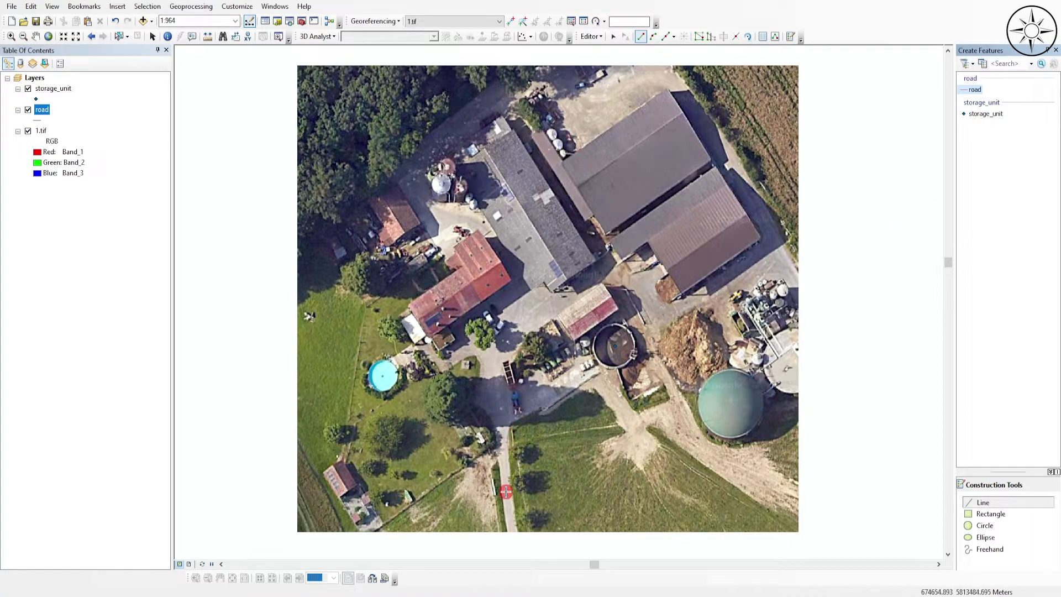
- Digitize the road from the image's lower edge along the driveway and yard to the dark round tank, plus a short branch towards the barns
left_click(512, 532)
left_click(508, 500)
left_click(503, 462)
left_click(502, 440)
left_click(497, 408)
left_click(494, 376)
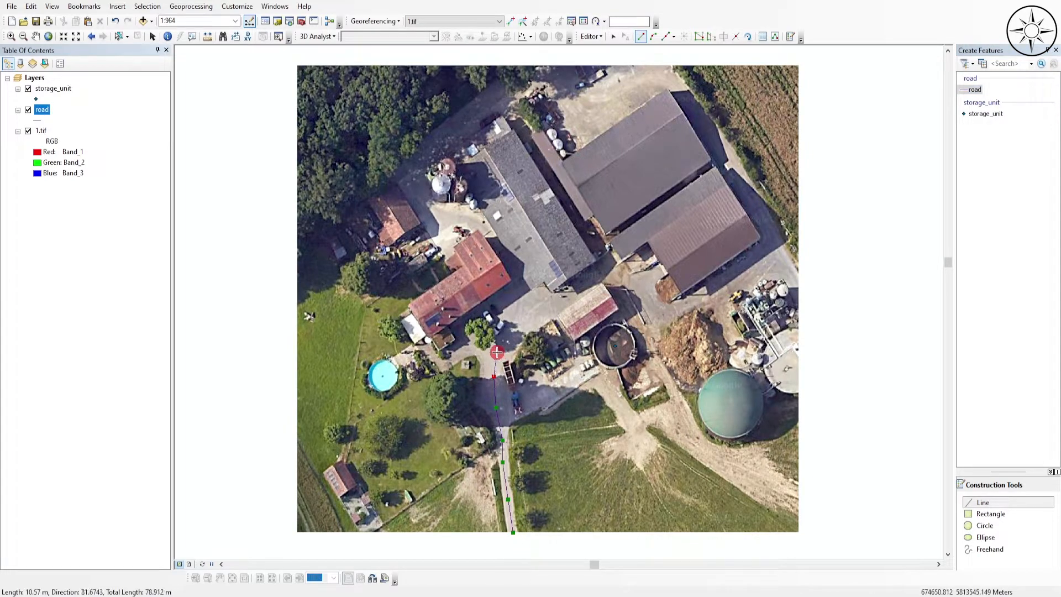
left_click(496, 352)
left_click(522, 329)
left_click(566, 296)
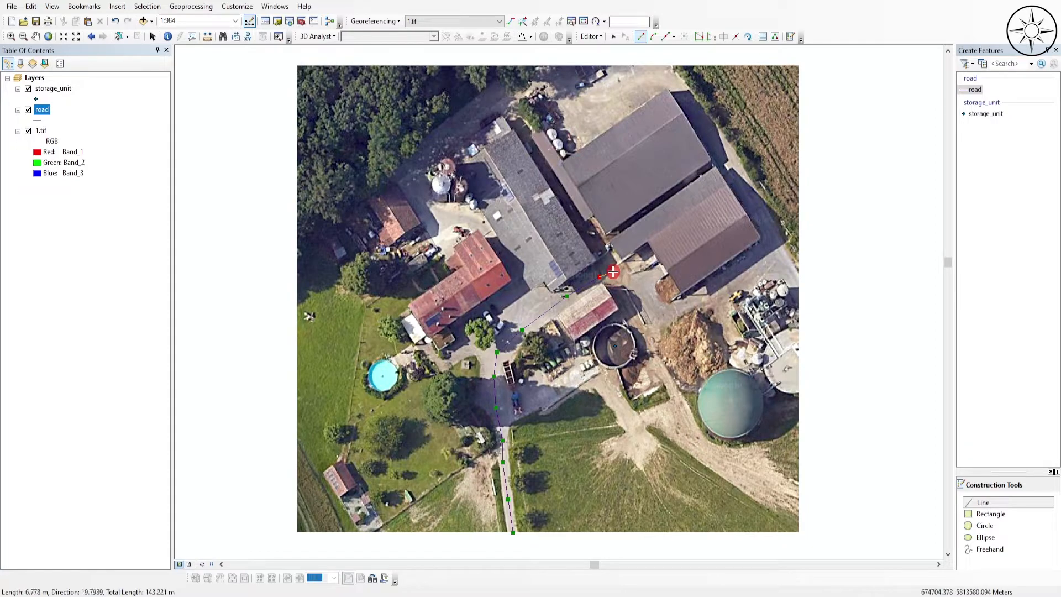
left_click(600, 276)
left_click(614, 277)
left_click(630, 304)
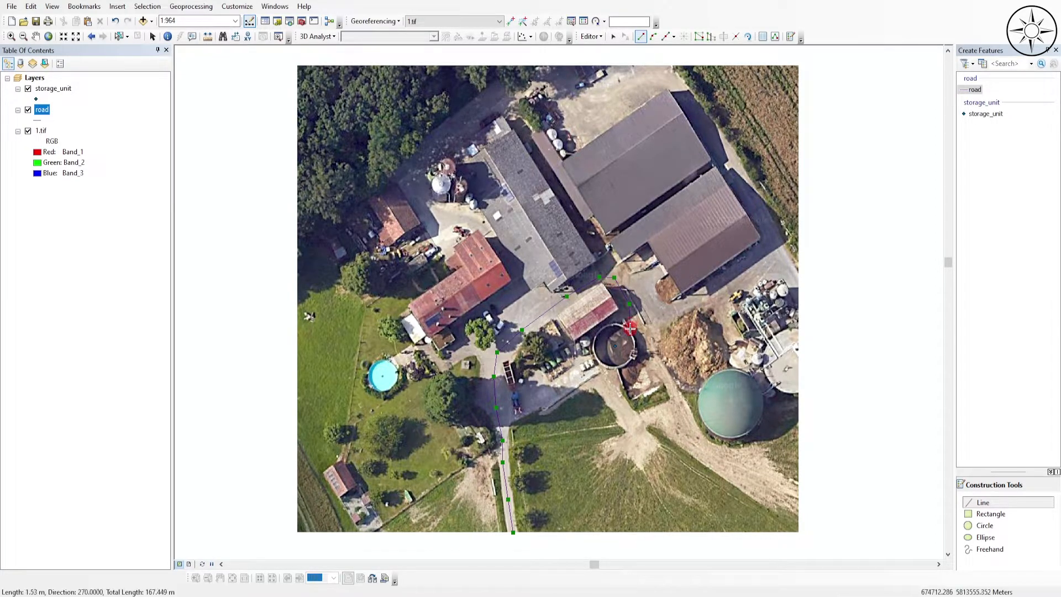
double_click(628, 331)
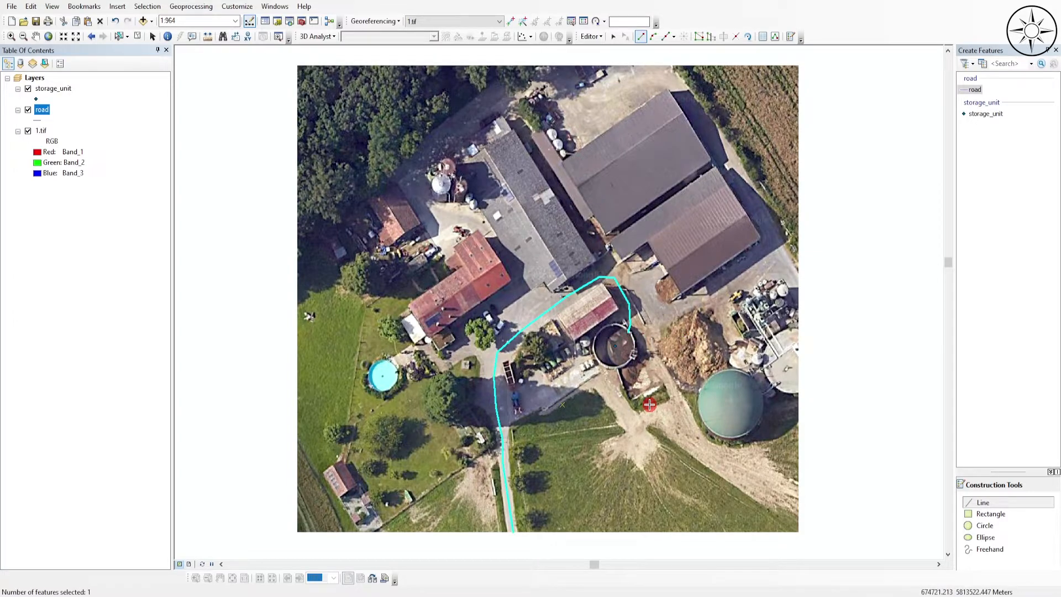
left_click(616, 275)
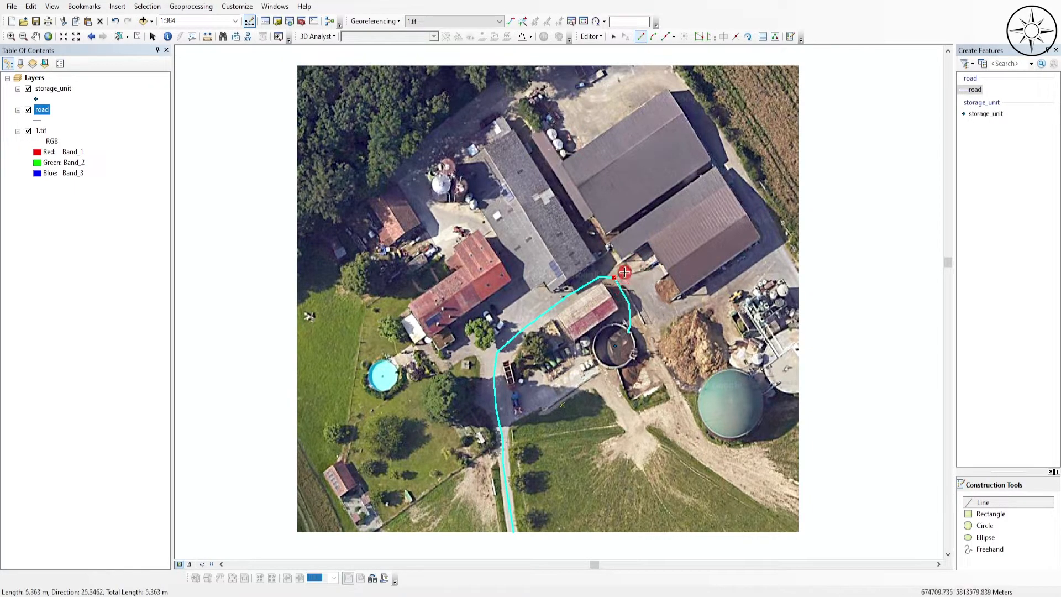
double_click(626, 265)
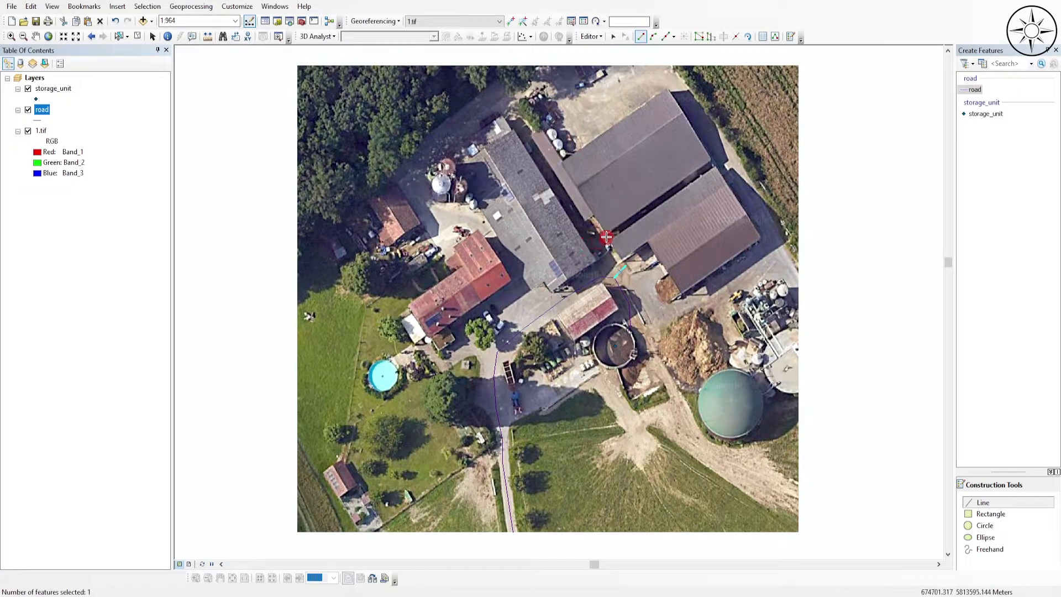
- Save the road edits, end the editing session, and check the digitized features with the 1.tif image temporarily hidden
left_click(590, 36)
left_click(632, 74)
left_click(592, 36)
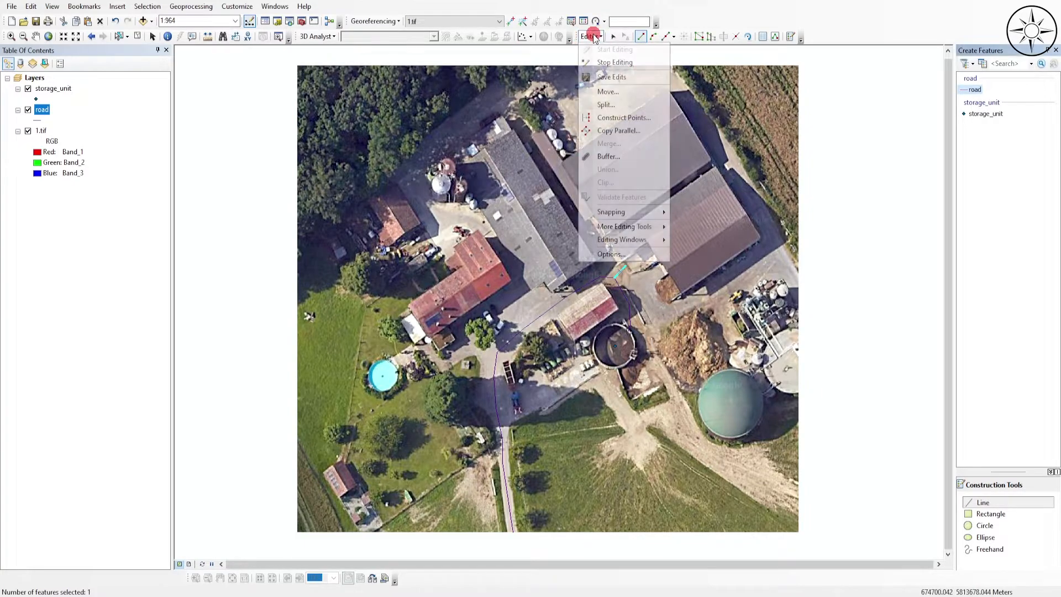
left_click(620, 64)
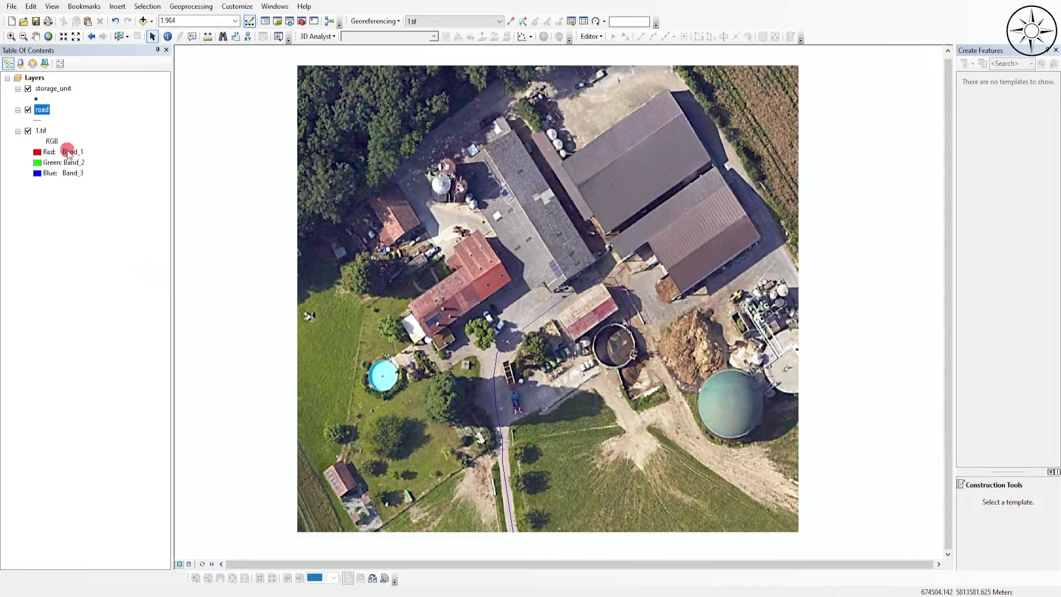
left_click(30, 132)
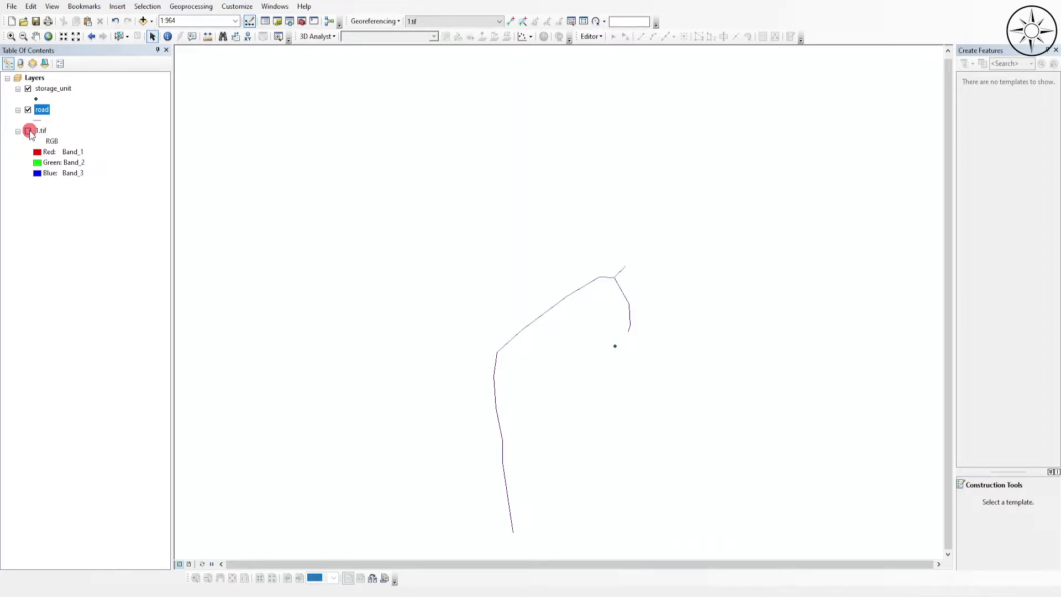
left_click(29, 131)
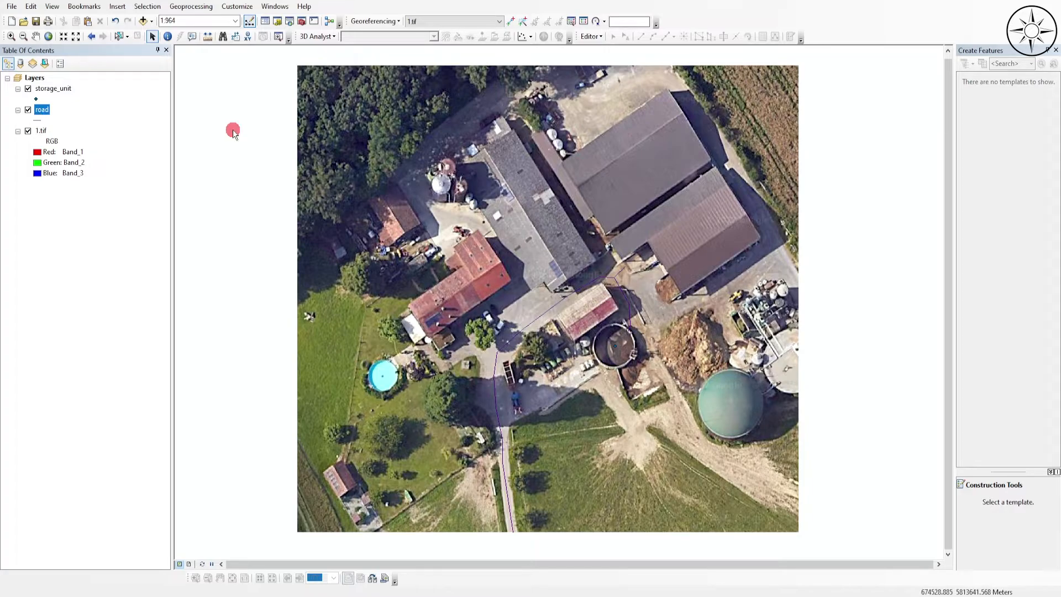
- Open the road attribute table and add a Text field called name
right_click(41, 110)
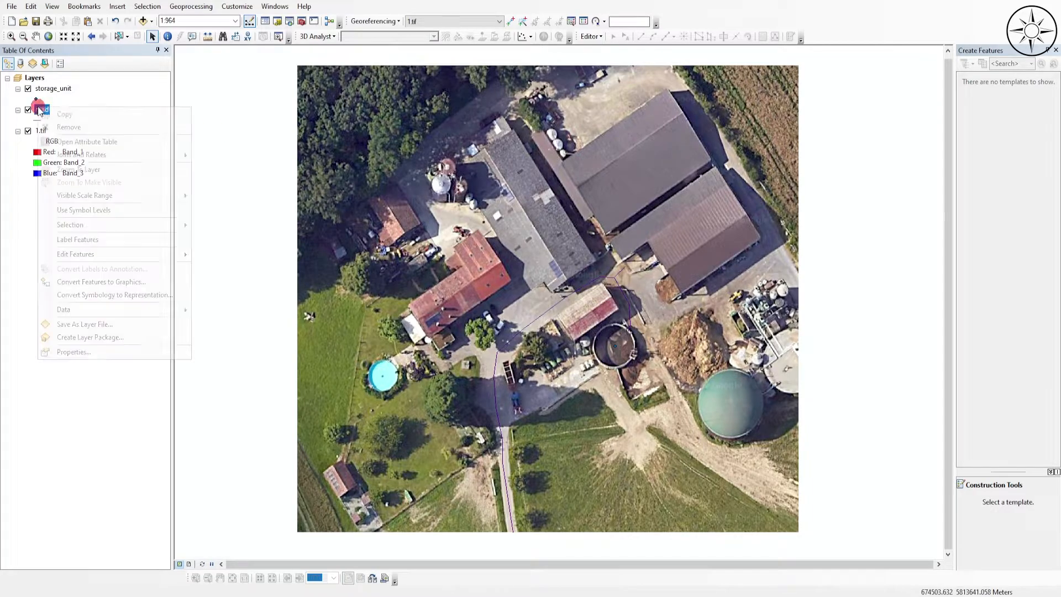
left_click(110, 140)
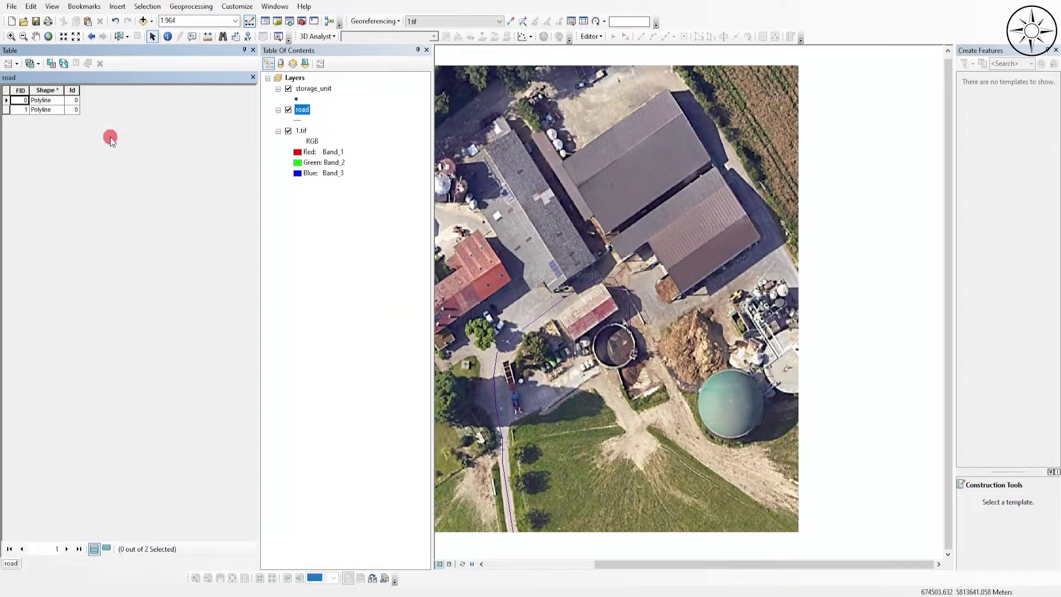
left_click(15, 64)
left_click(37, 146)
type("name")
left_click(525, 252)
left_click(550, 297)
left_click(539, 365)
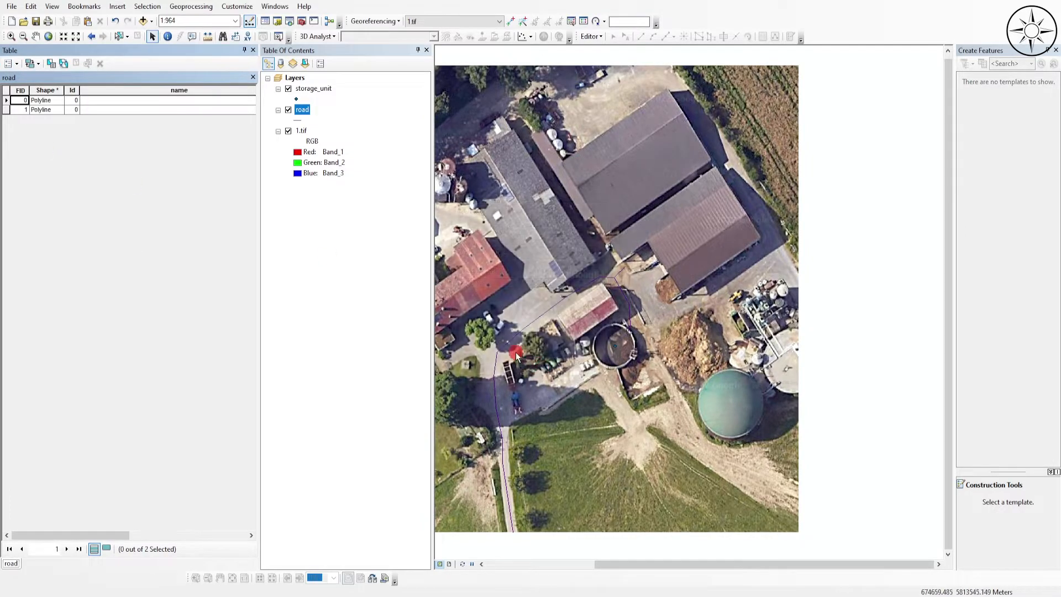
- Start editing the road layer and set the first record's name attribute to road
left_click(312, 111)
right_click(302, 112)
mouse_move(425, 258)
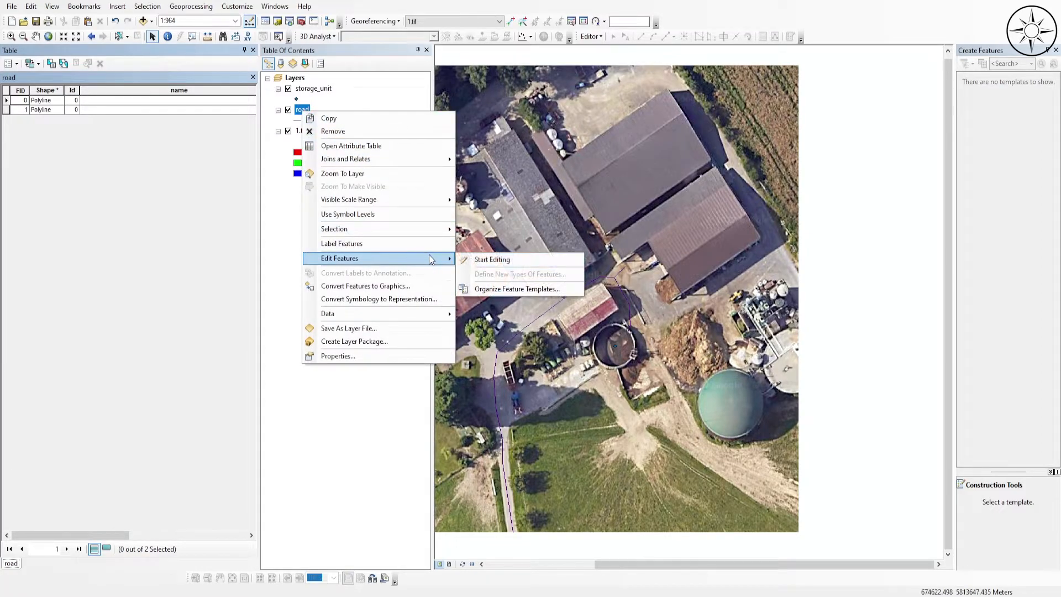
left_click(495, 259)
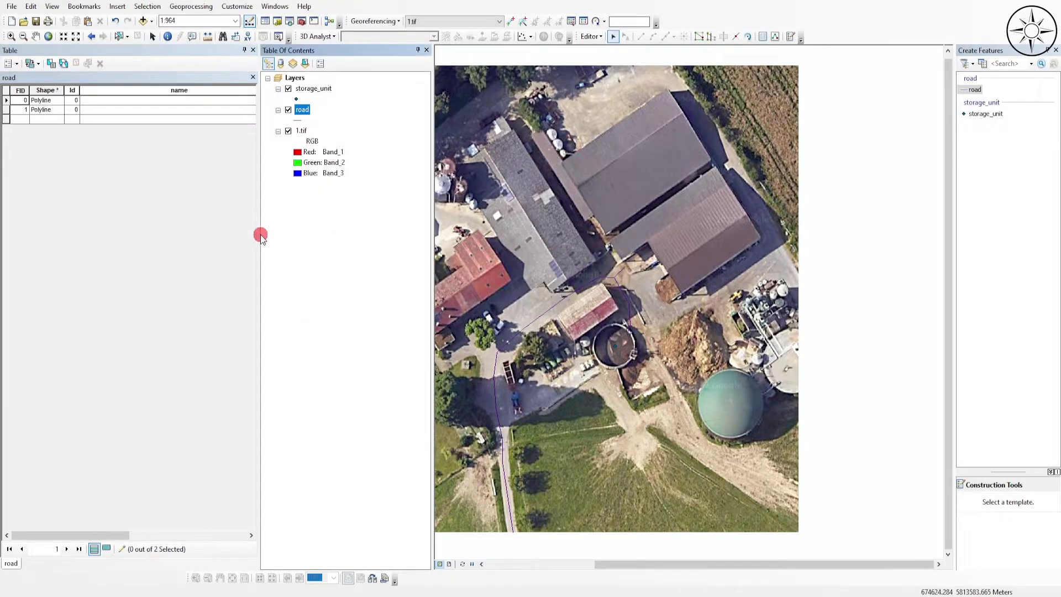
left_click(124, 101)
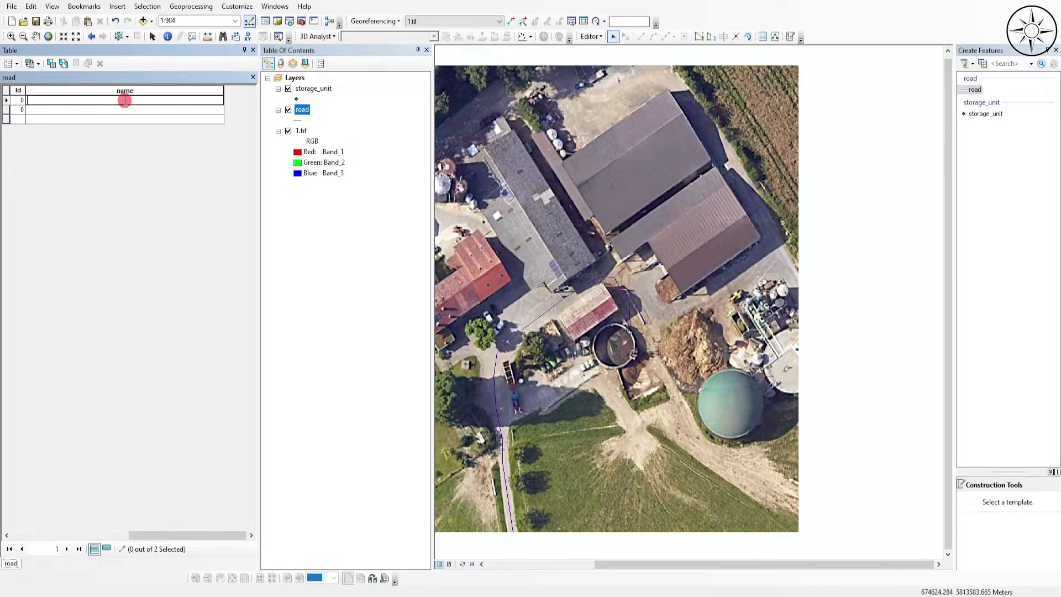
type("road")
left_click(65, 126)
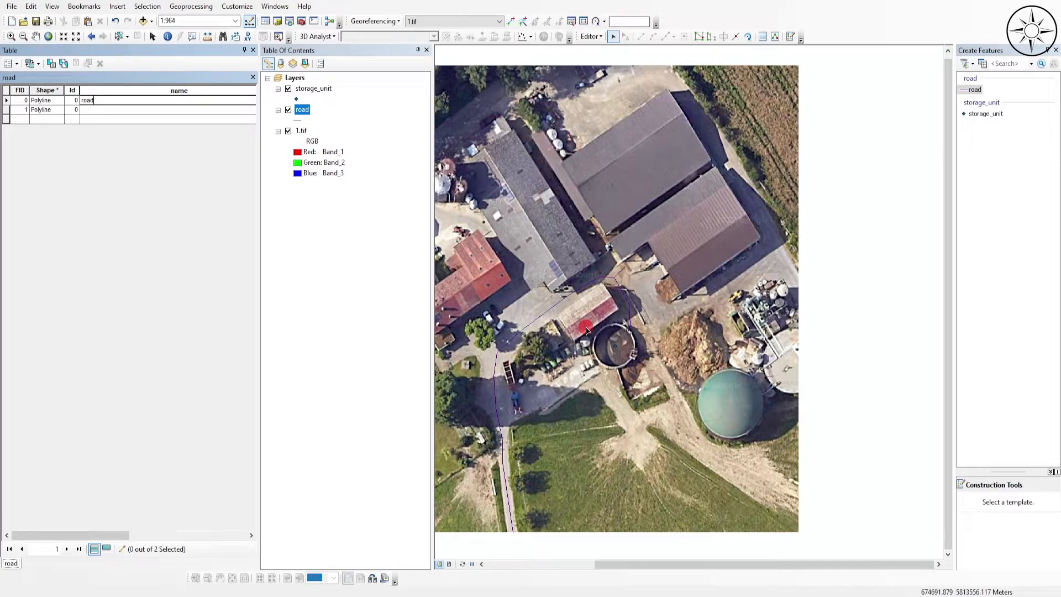
- Save the road attribute edits, stop editing, and close the attribute table
left_click(591, 36)
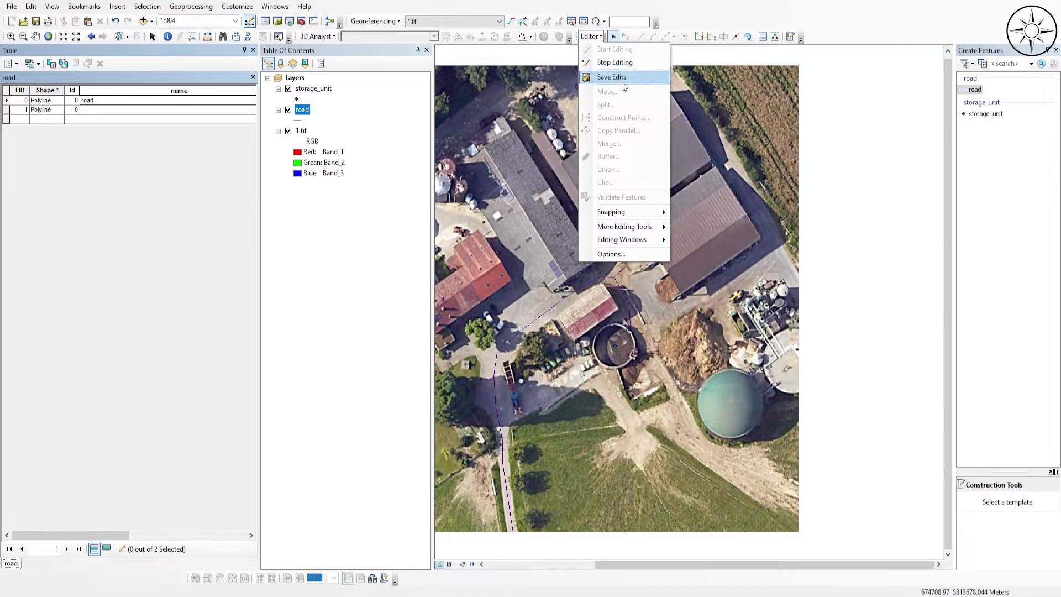
left_click(624, 85)
left_click(590, 36)
left_click(628, 63)
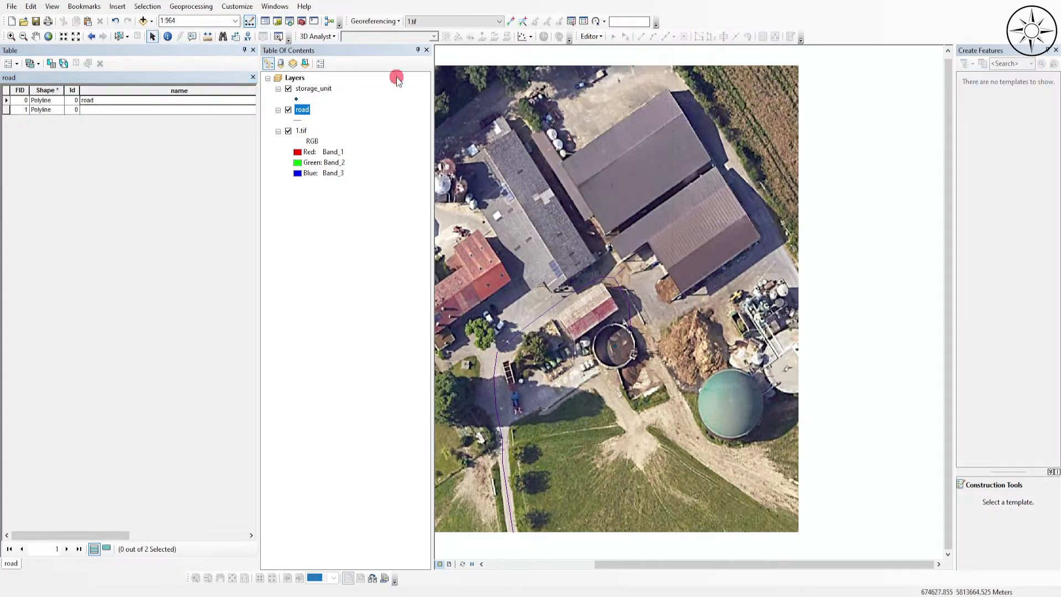
left_click(253, 50)
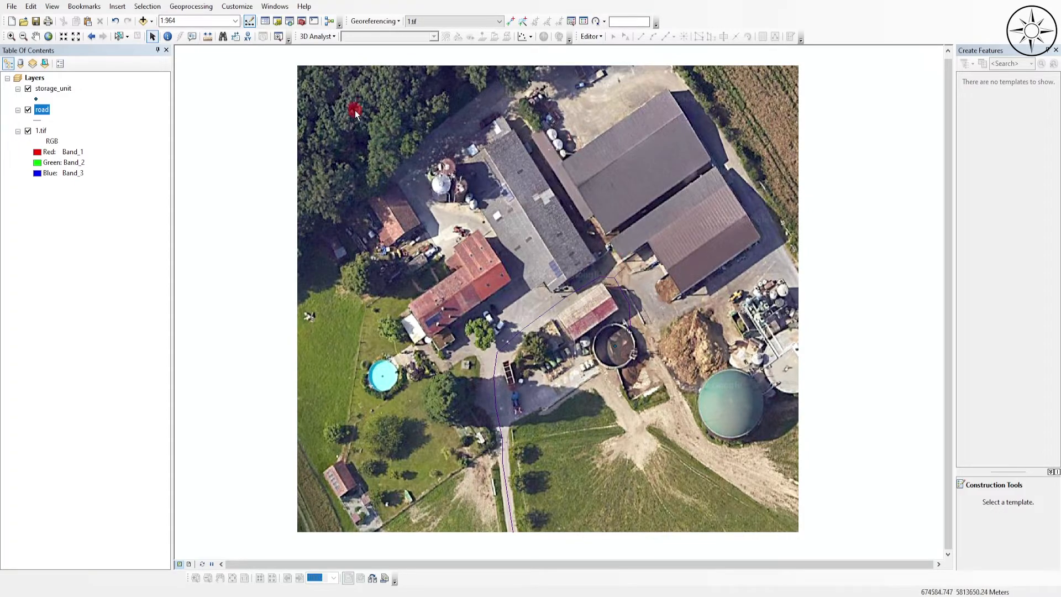
- Set up a new shapefile in the ArcGIS_Digitizing folder, named Warehouse with the Polygon feature type
left_click(279, 21)
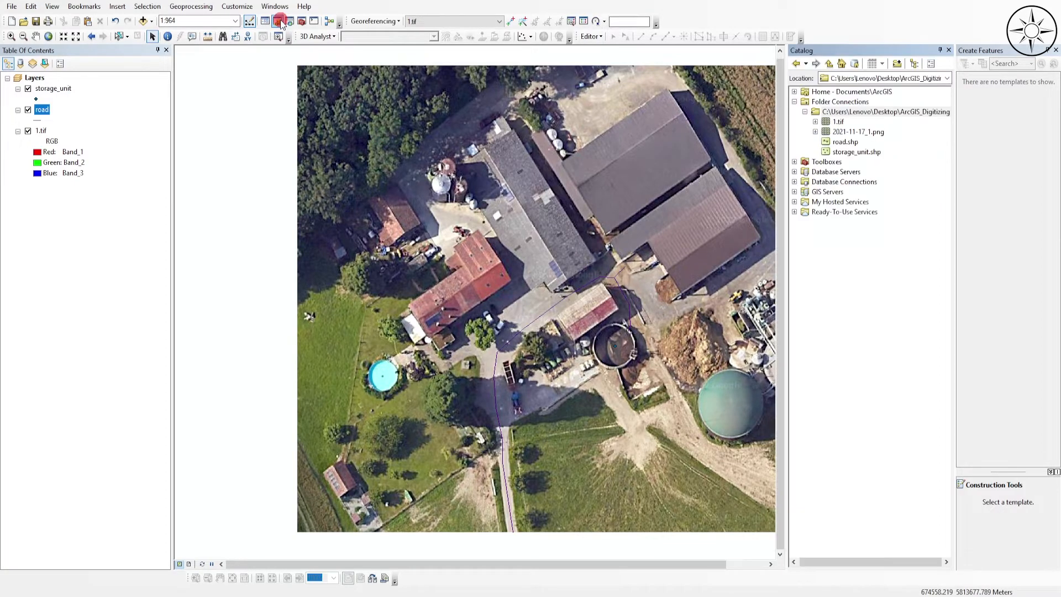
right_click(885, 112)
mouse_move(939, 189)
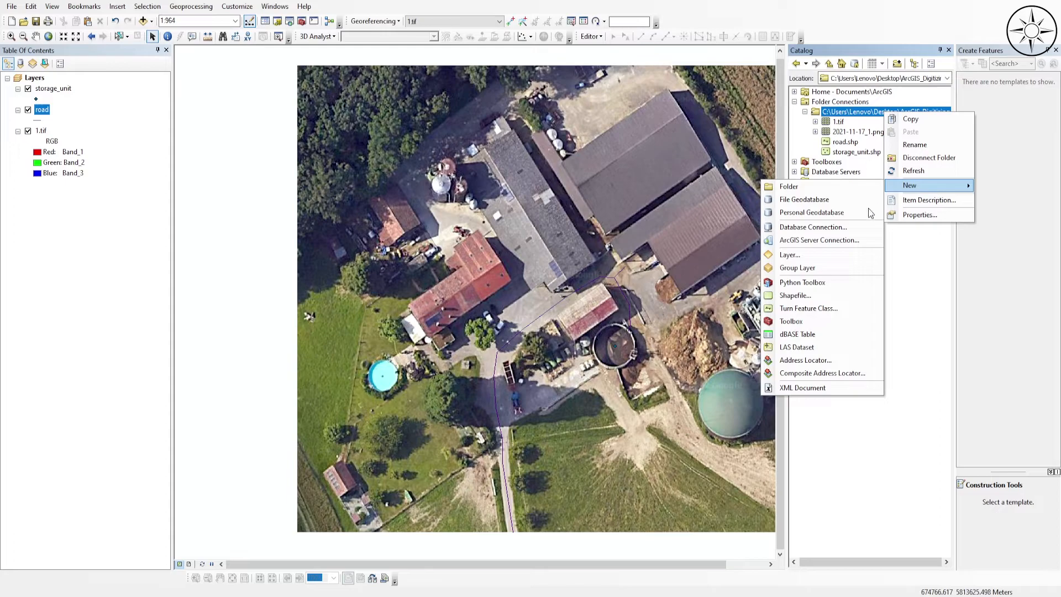
left_click(840, 294)
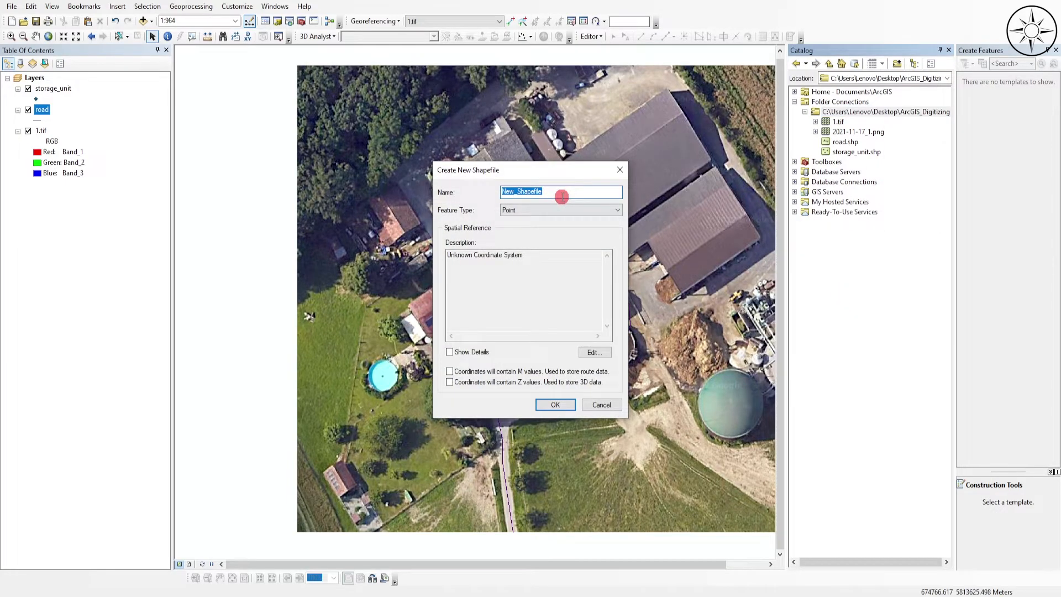
type("Warehouse")
left_click(548, 210)
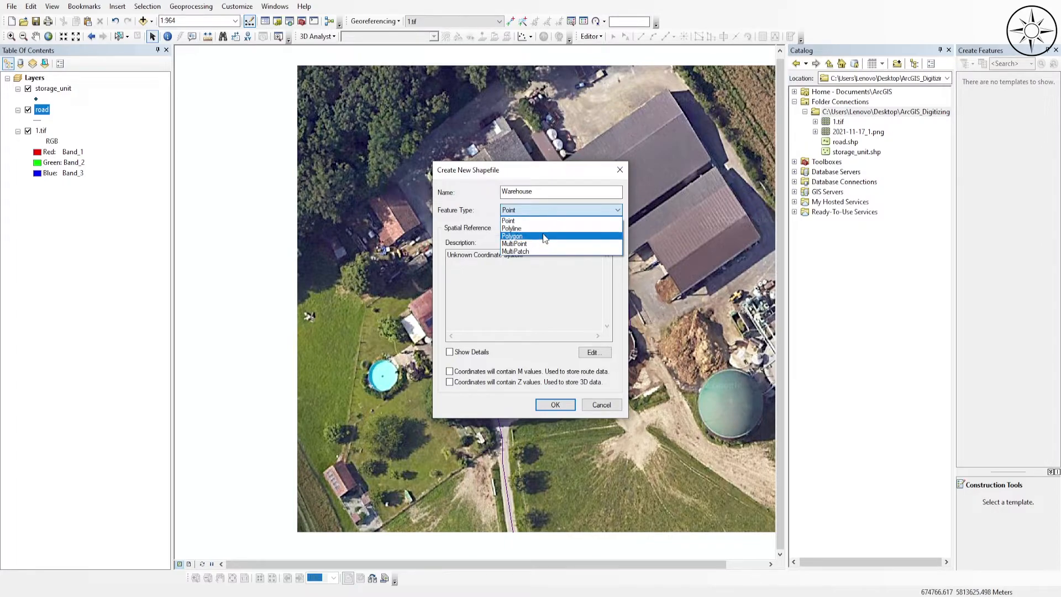
left_click(542, 235)
- Assign the WGS_1984_Web_Mercator coordinate system to the new shapefile, create it, and close the catalog
left_click(591, 352)
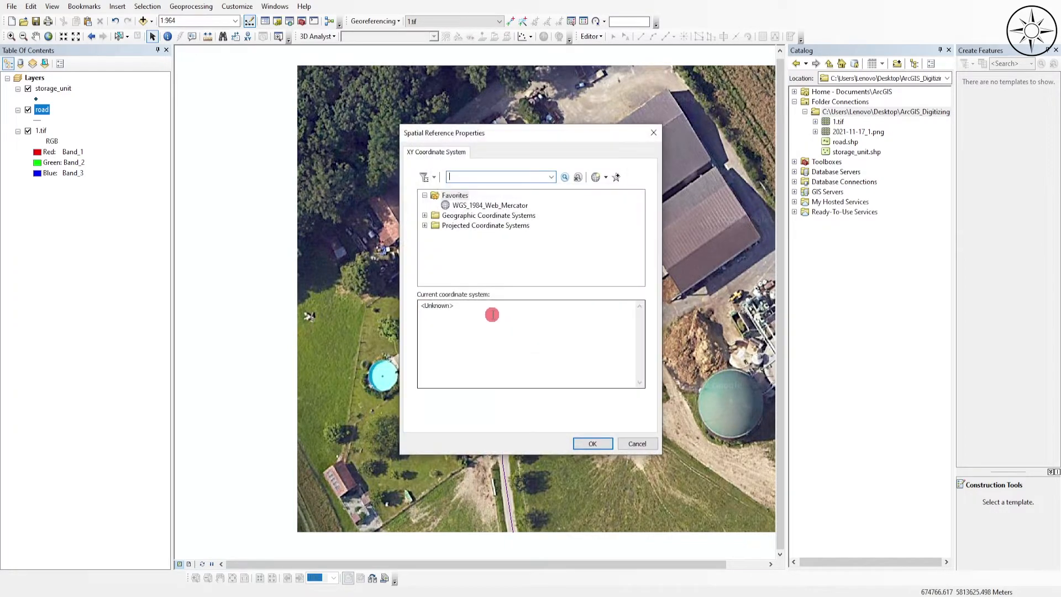
left_click(488, 205)
left_click(602, 446)
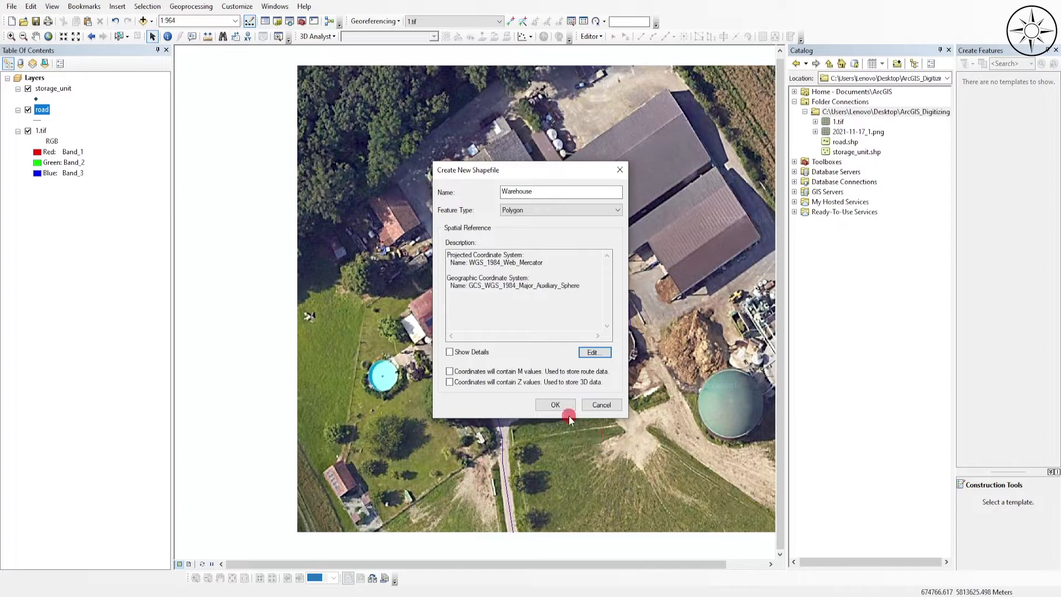
left_click(553, 405)
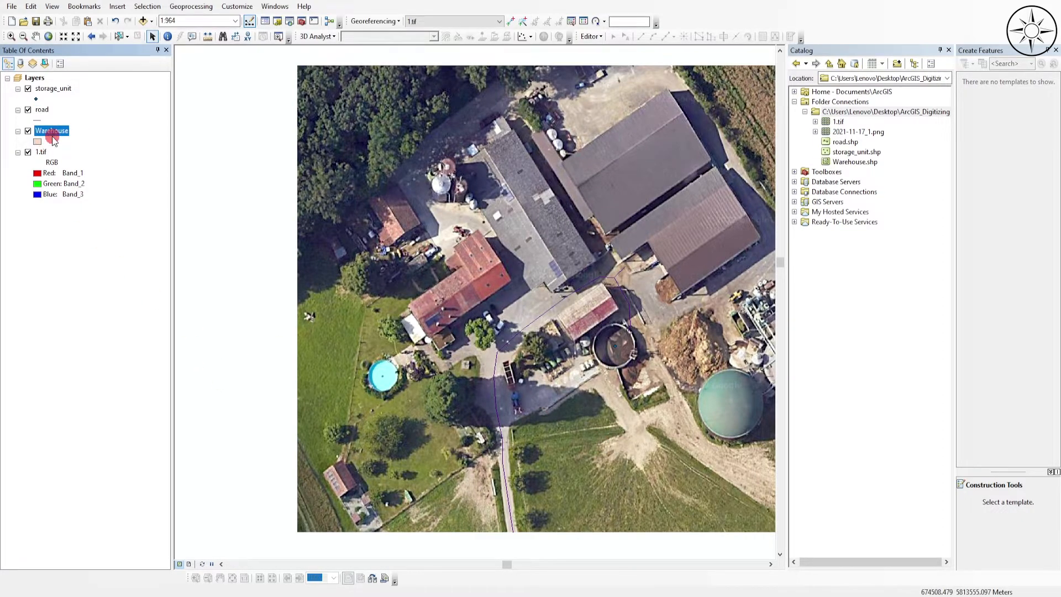
left_click(949, 50)
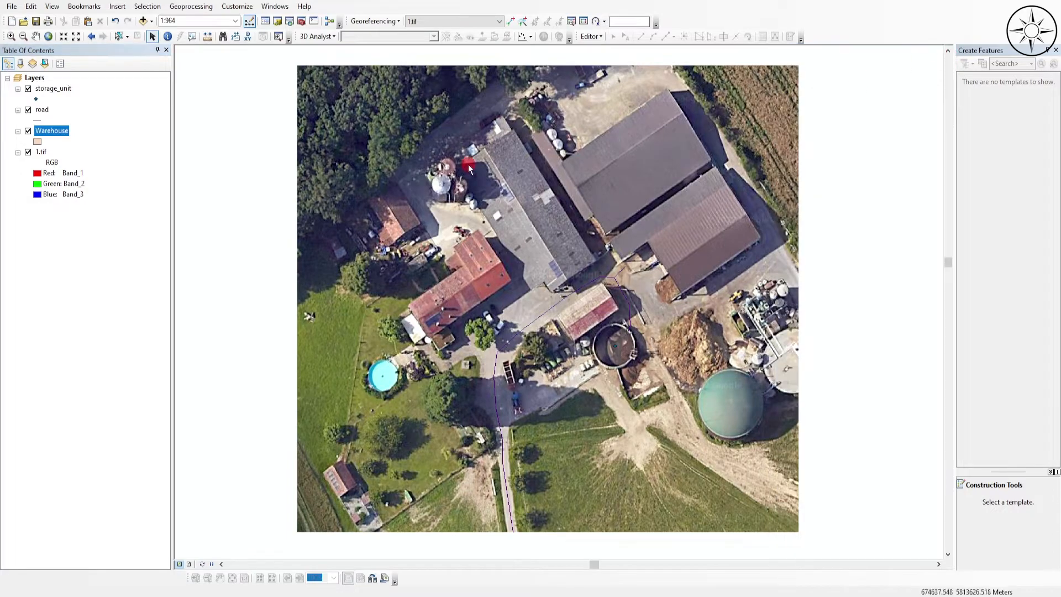
- Start editing the Warehouse layer and choose the Warehouse template for drawing polygons
right_click(52, 135)
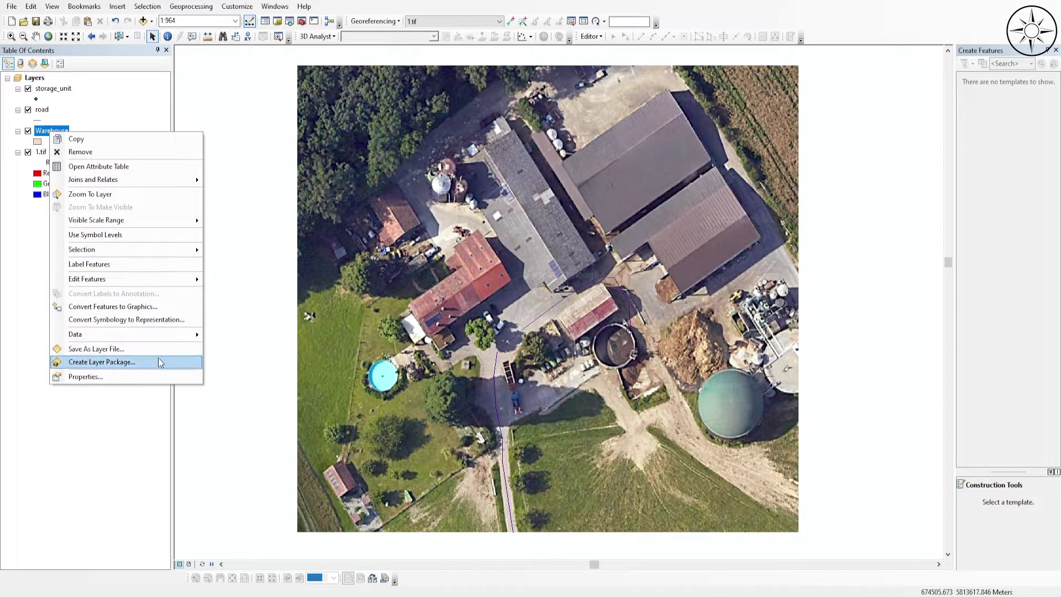
mouse_move(168, 276)
left_click(218, 277)
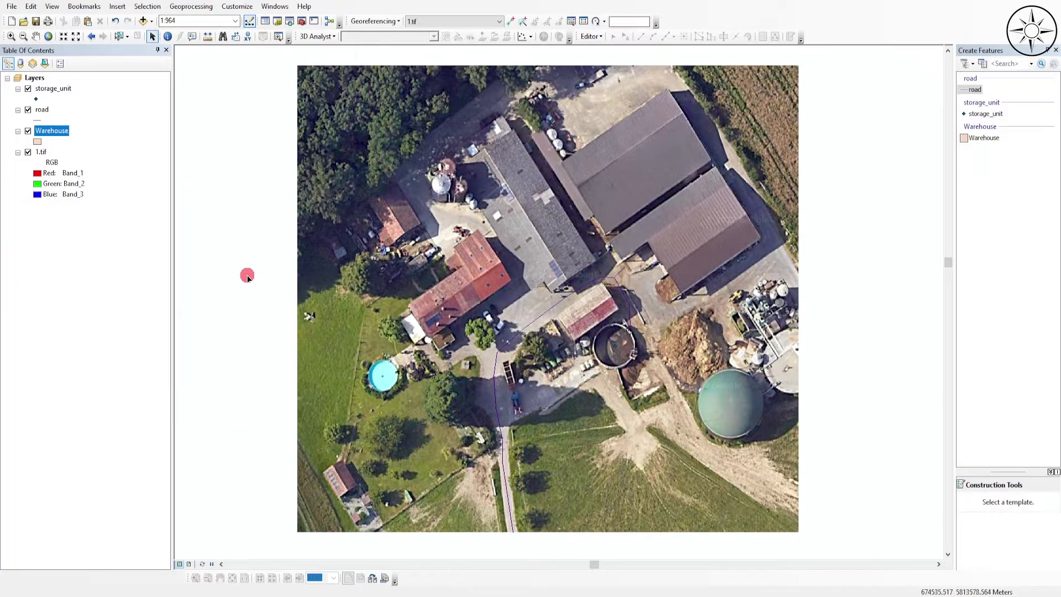
left_click(984, 138)
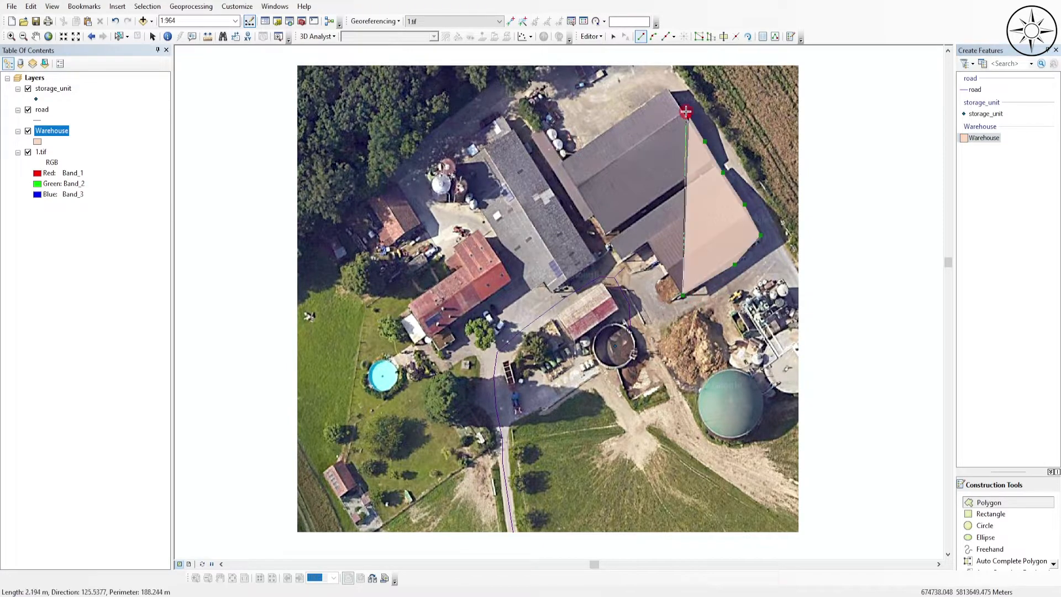
- Digitize one polygon around the two large adjoining brown-roofed barns, including the notch at their southwest corner
left_click(666, 87)
left_click(649, 95)
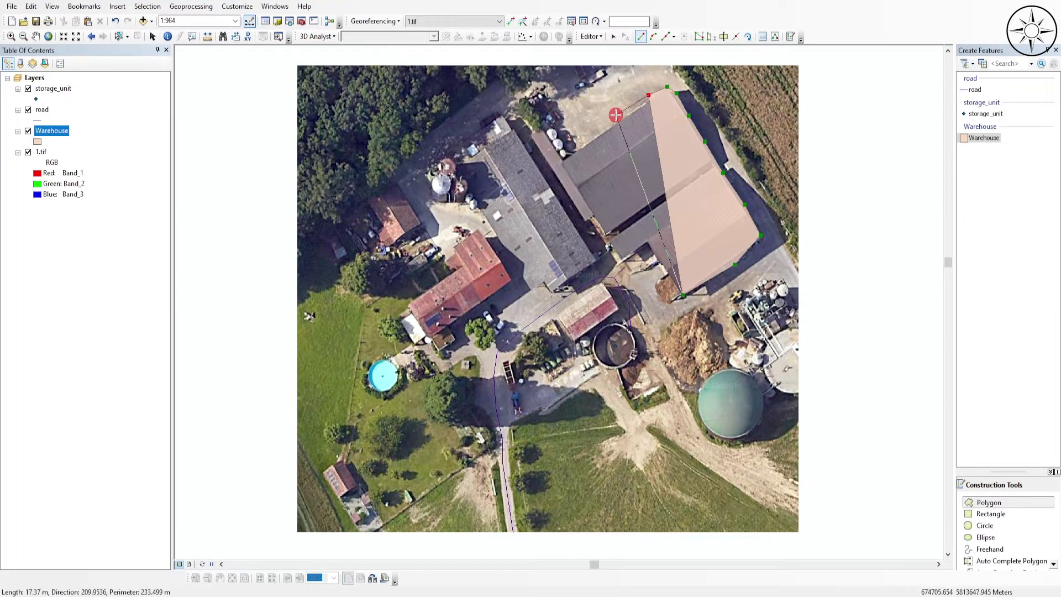
left_click(605, 129)
left_click(570, 150)
left_click(561, 162)
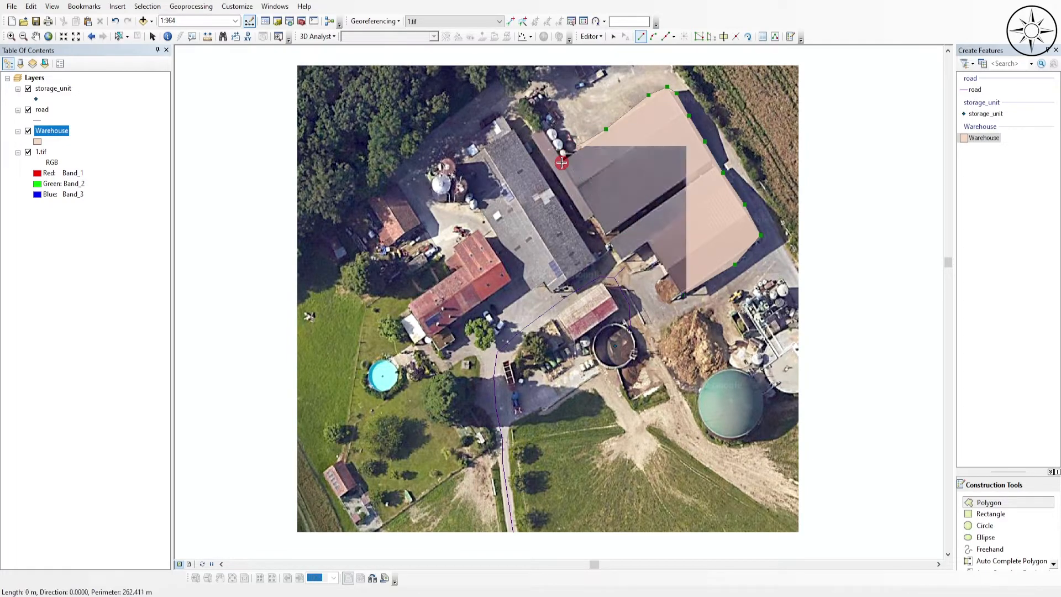
left_click(575, 188)
left_click(590, 210)
left_click(616, 250)
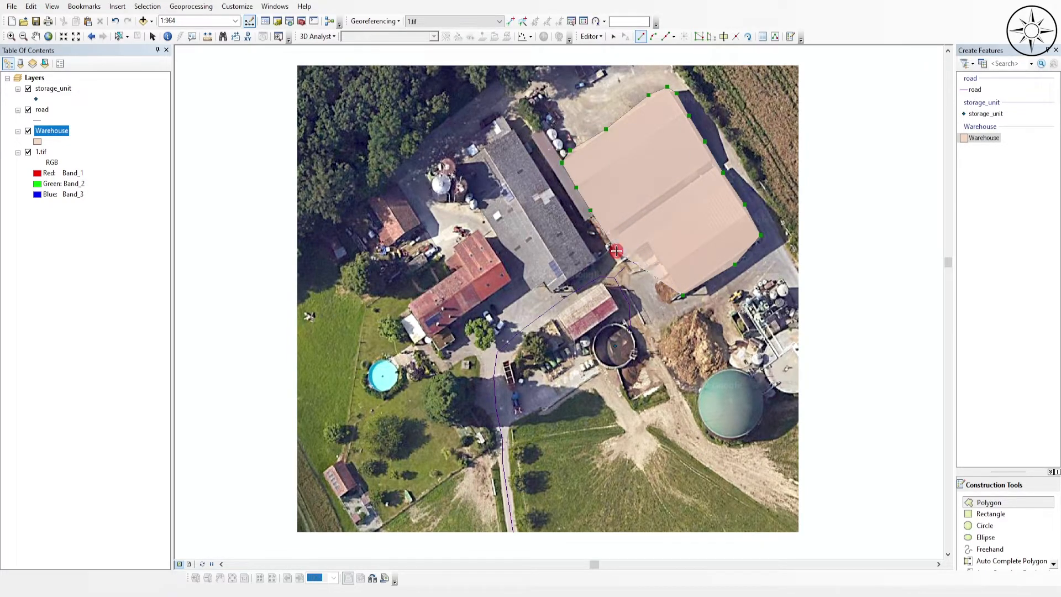
left_click(625, 266)
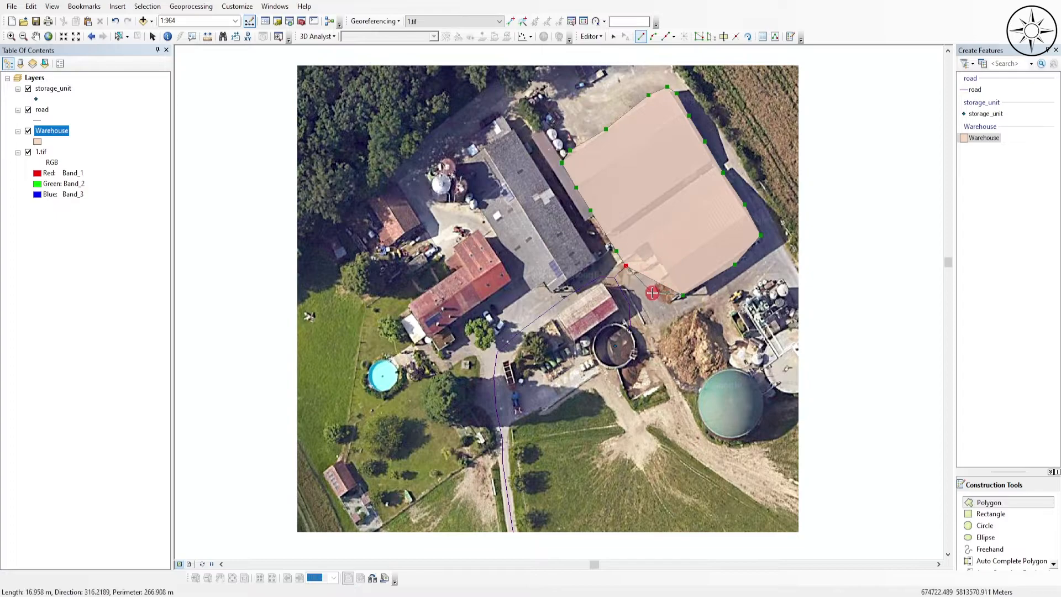
double_click(655, 257)
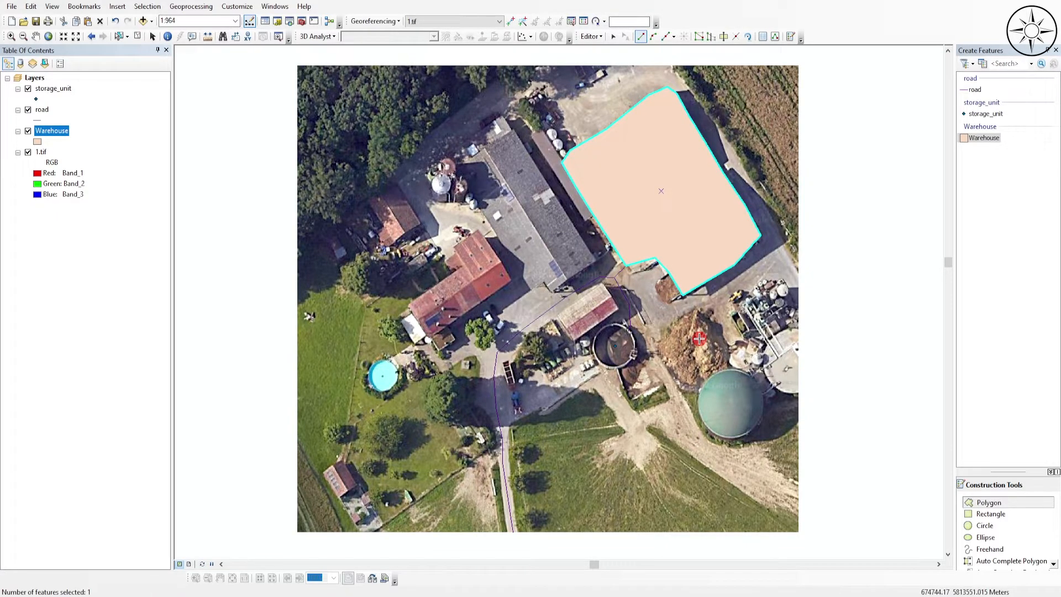
- Save the Warehouse polygon edits and end the editing session
left_click(590, 36)
left_click(630, 76)
left_click(589, 36)
left_click(615, 63)
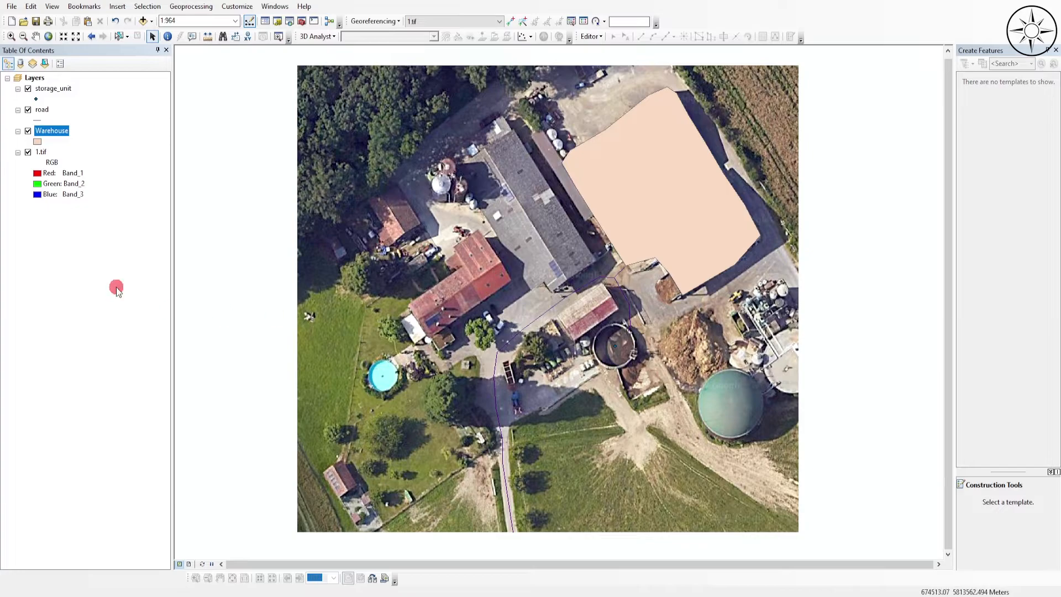
- Check the digitized point, road and warehouse features with the 1.tif image temporarily hidden
left_click(28, 152)
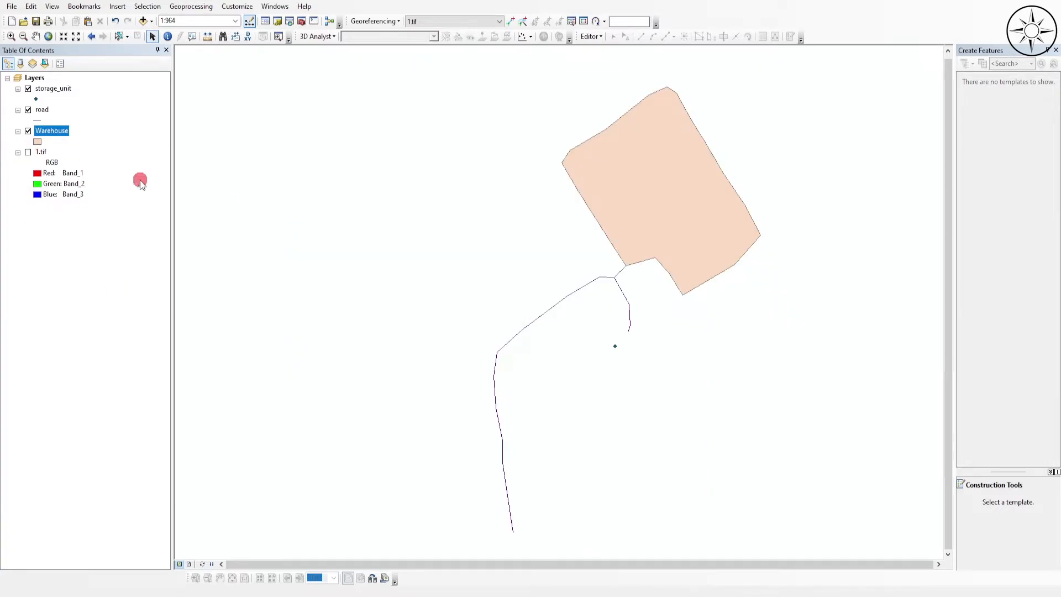
left_click_drag(606, 301, 580, 293)
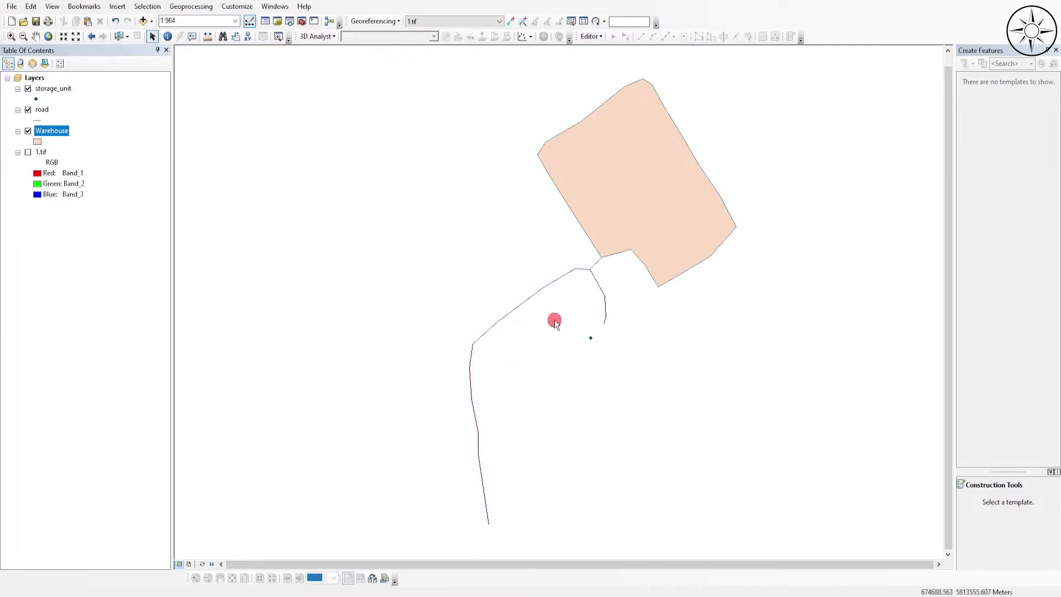
left_click(28, 152)
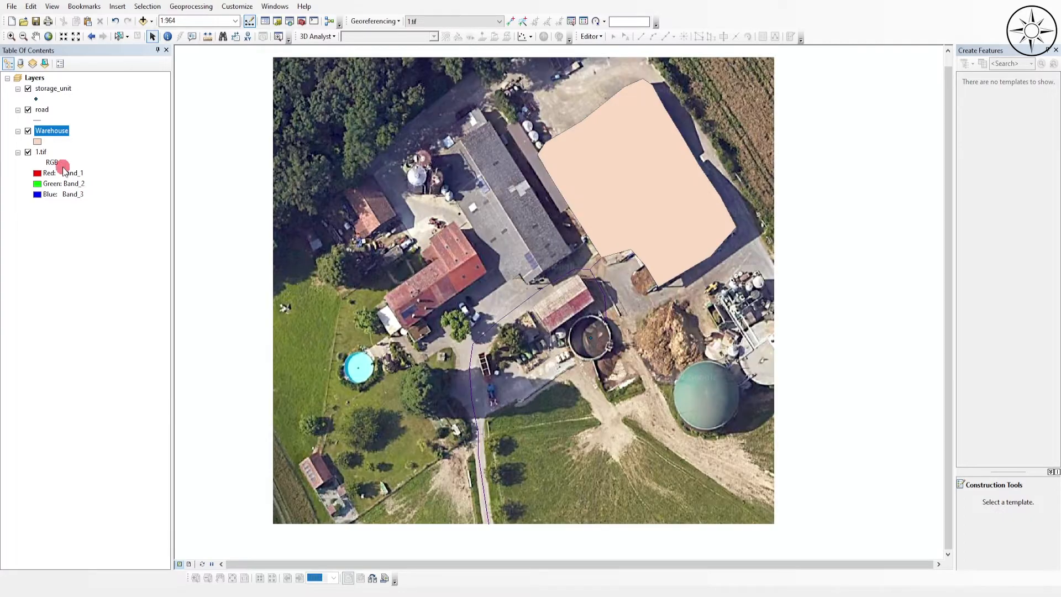
- Open the Warehouse attribute table and add a Text field called name
right_click(48, 131)
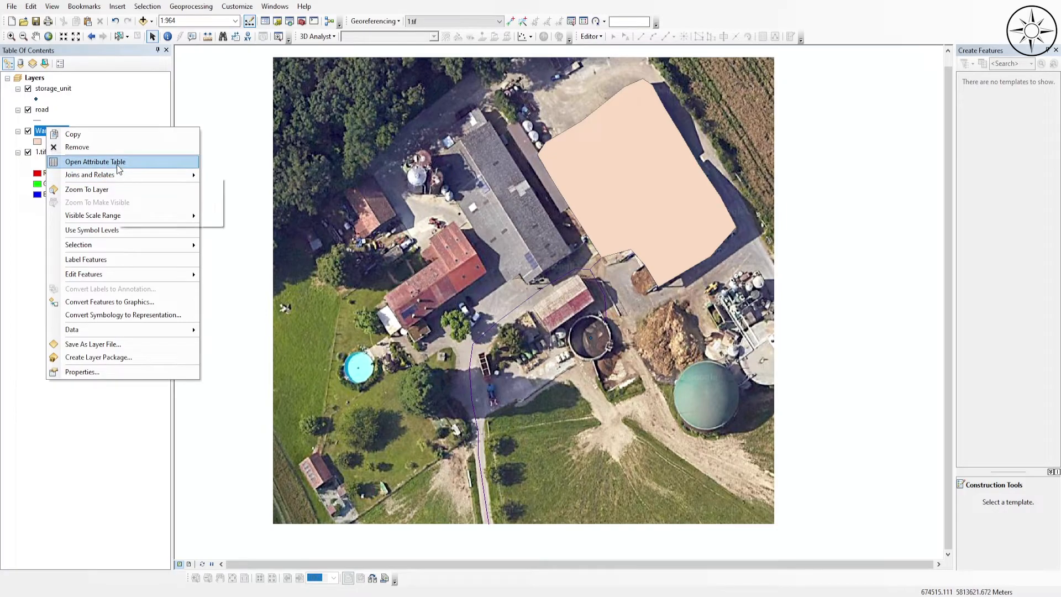
left_click(117, 167)
left_click(11, 63)
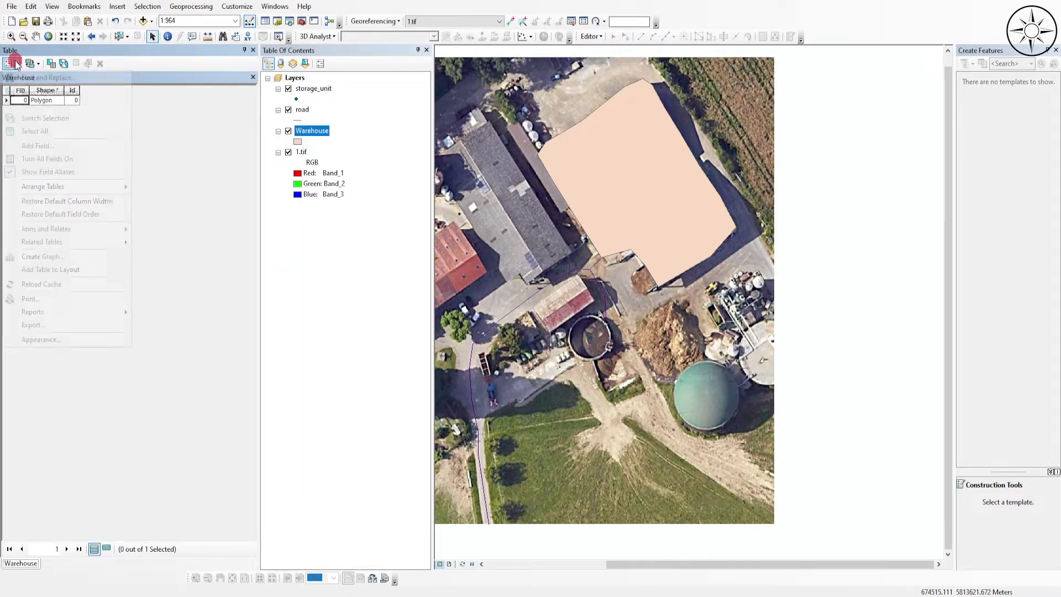
left_click(37, 145)
type("name")
left_click(593, 252)
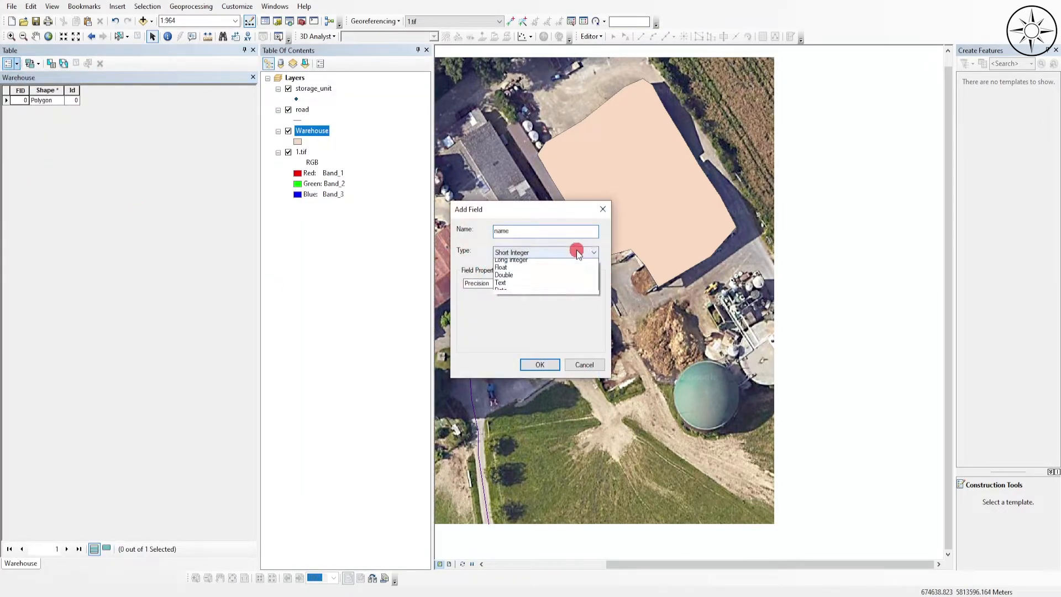
left_click(554, 293)
left_click(552, 365)
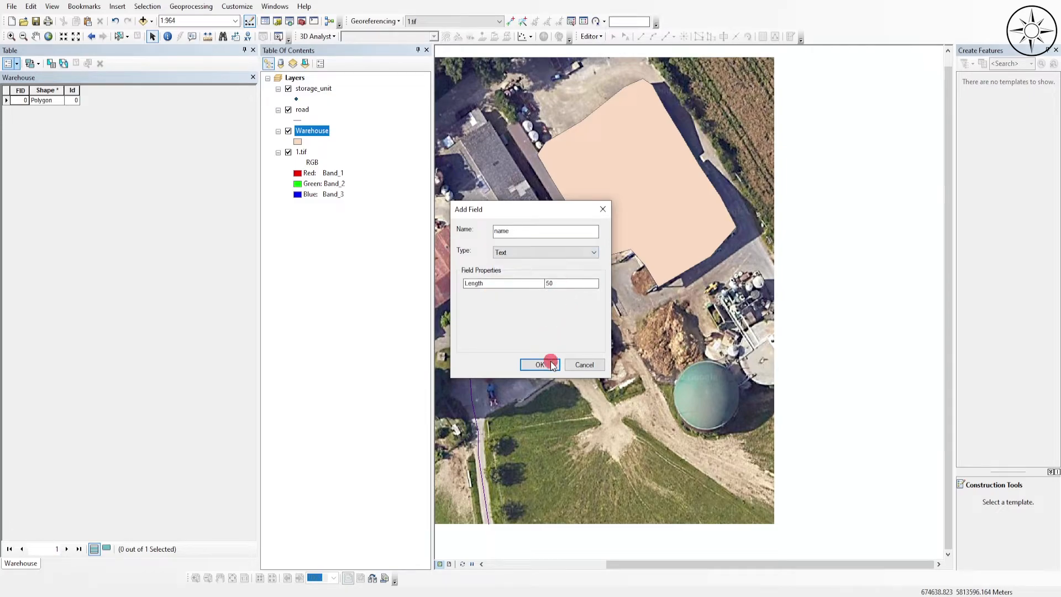
- Start editing the Warehouse layer and set the polygon record's name attribute to Warehouse
right_click(313, 134)
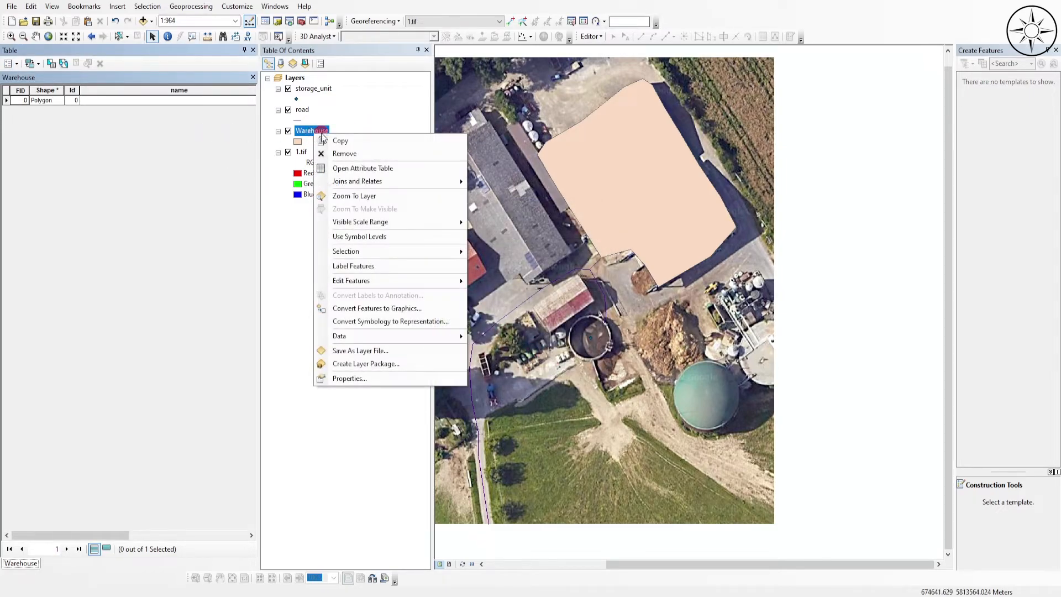
mouse_move(432, 280)
left_click(518, 283)
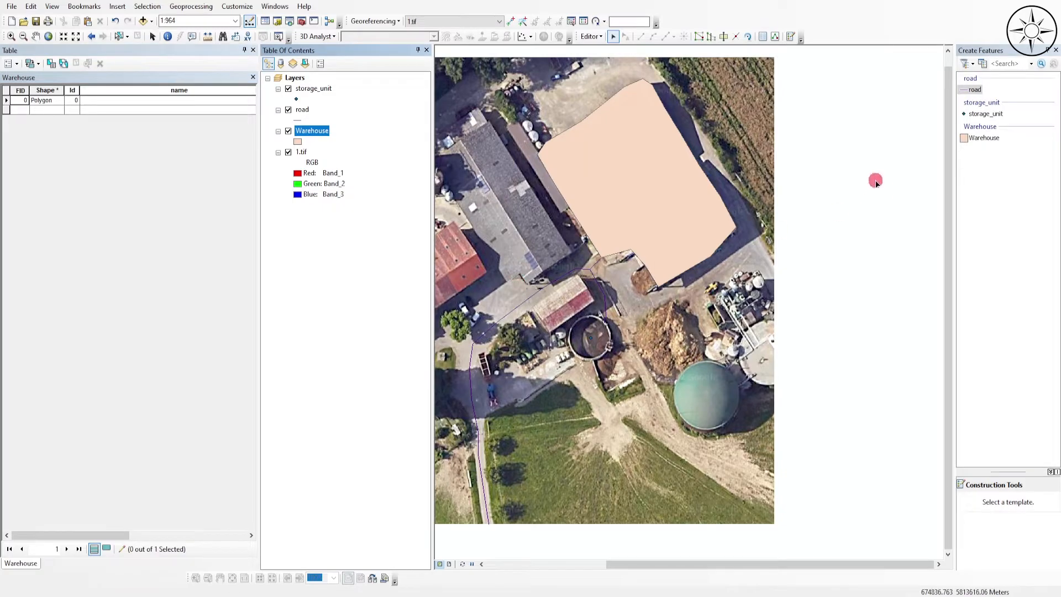
left_click(979, 139)
left_click(116, 97)
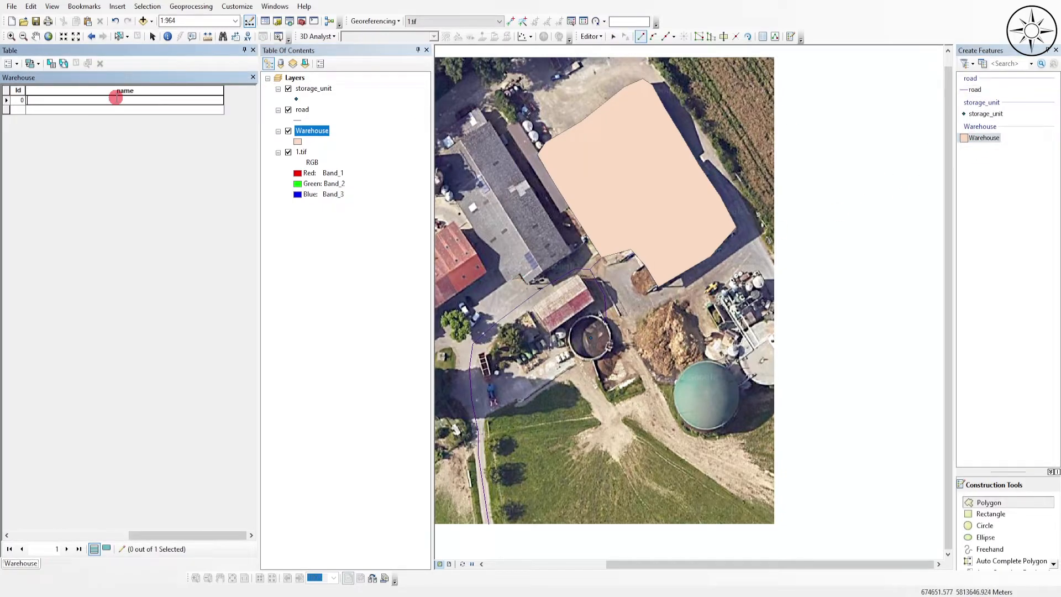
type("Warehouse")
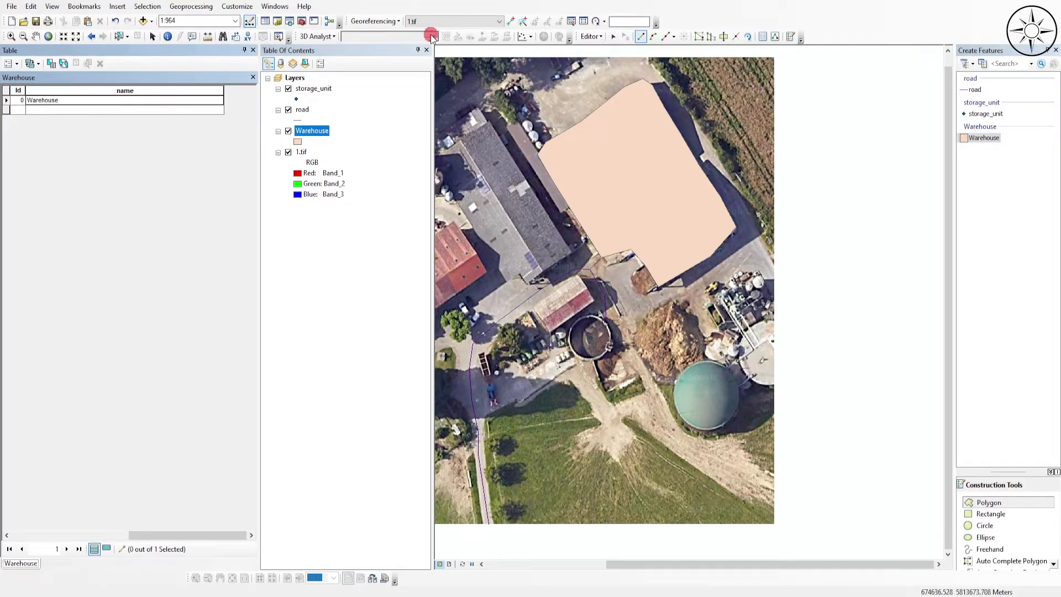
- Save the Warehouse attribute edits, end the editing session and close the attribute table
left_click(594, 36)
left_click(611, 78)
left_click(590, 36)
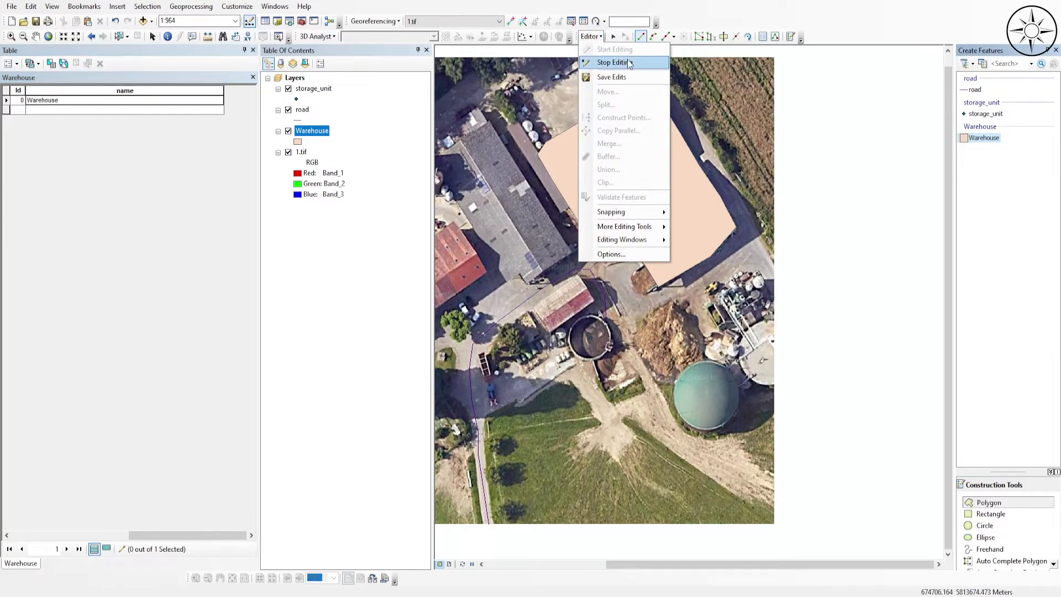
left_click(615, 62)
left_click(253, 51)
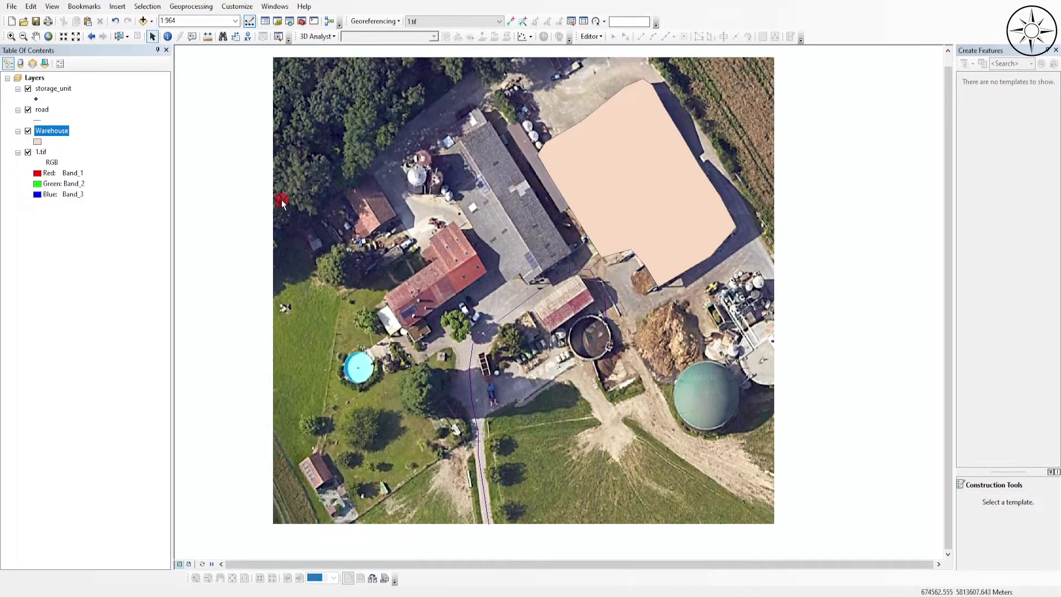
- Hide the 1.tif image and symbolize the storage_unit layer with the green Circle 2 marker at size 26
left_click_drag(709, 331, 711, 336)
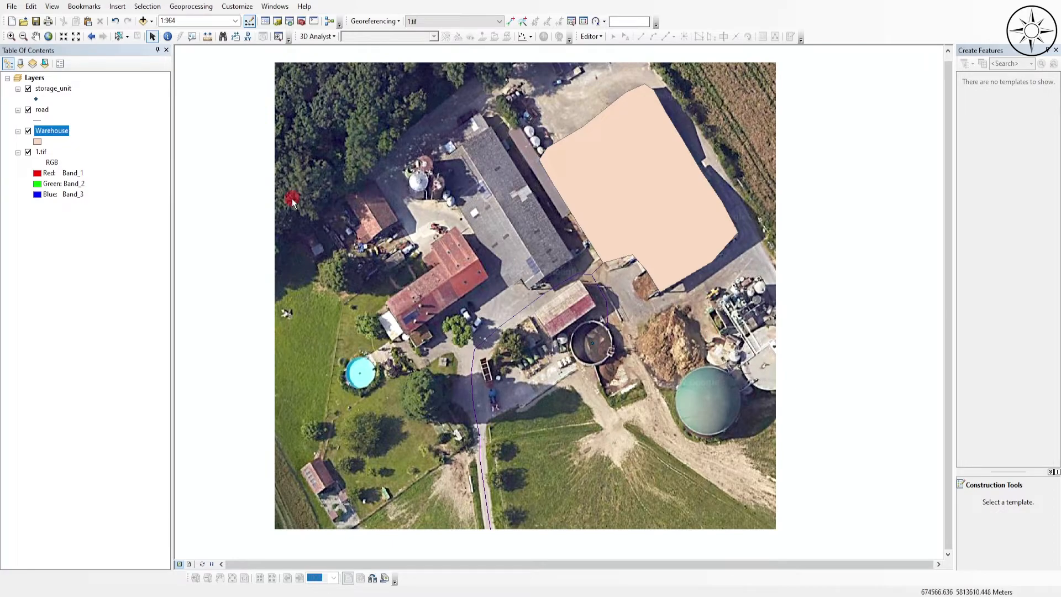
left_click(26, 154)
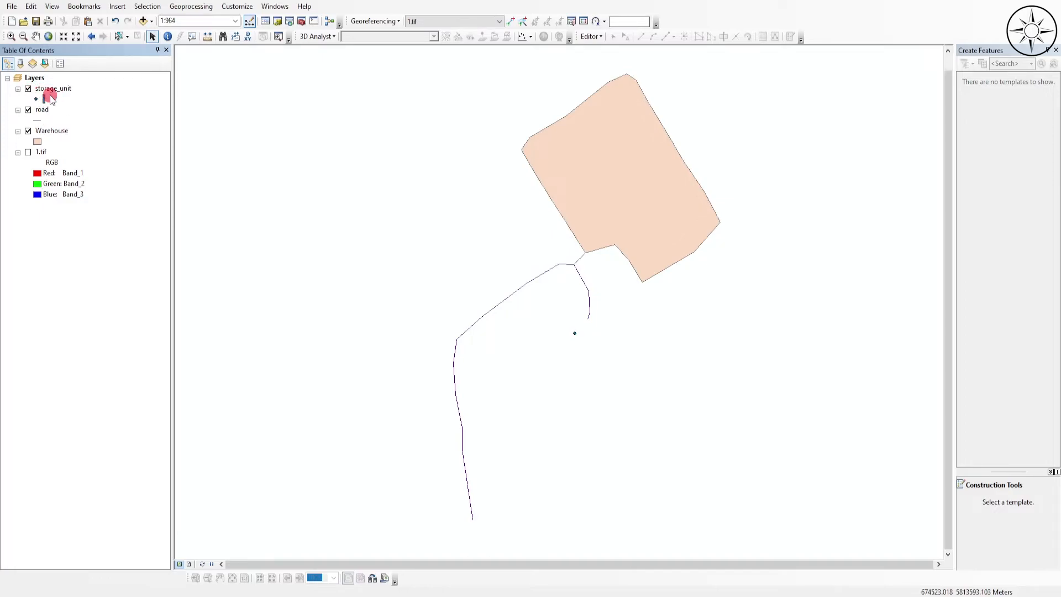
left_click(36, 99)
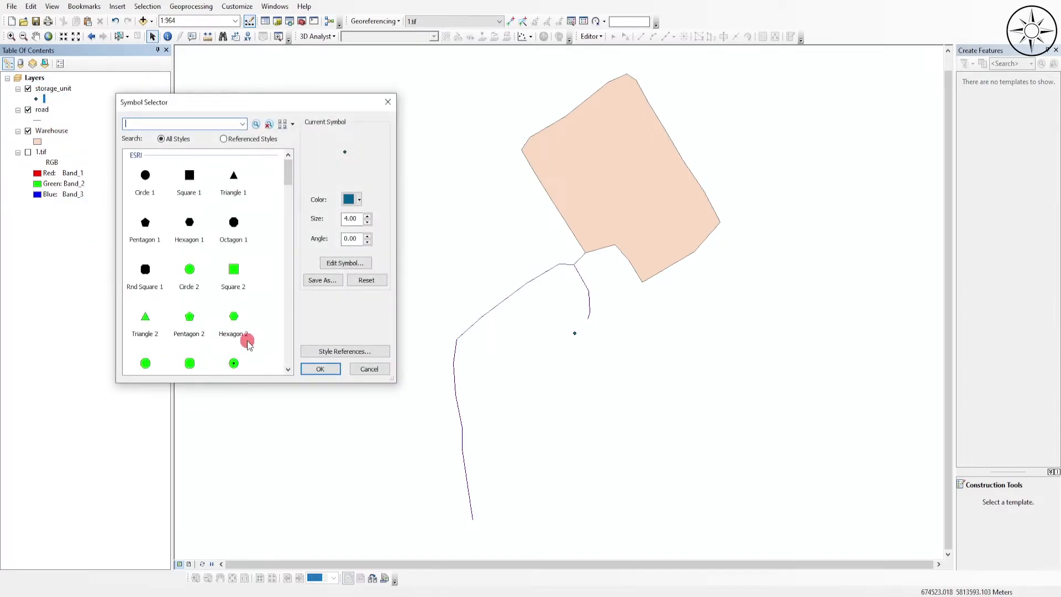
left_click(189, 288)
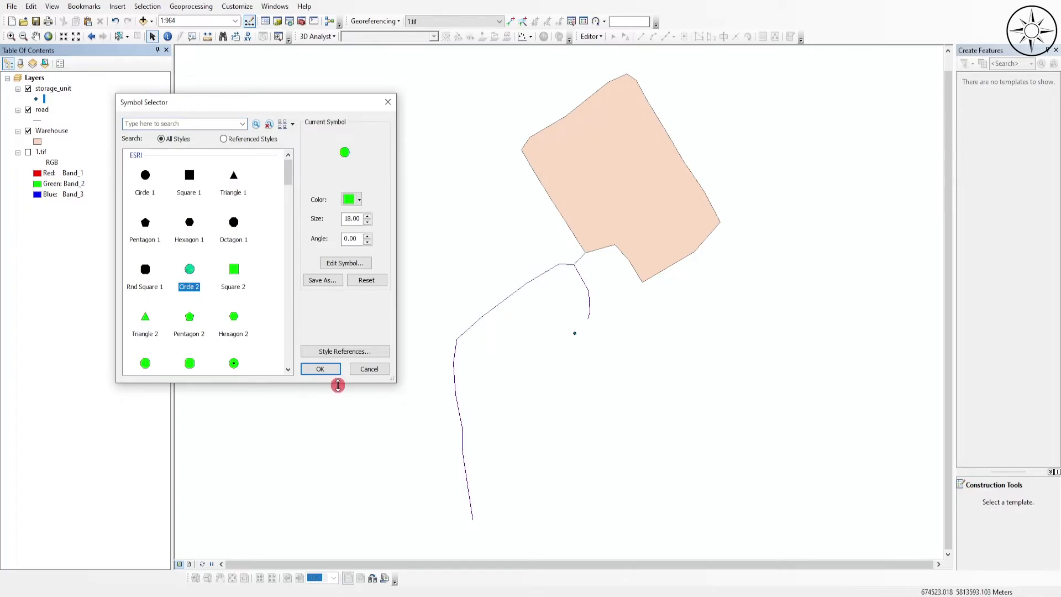
left_click(321, 369)
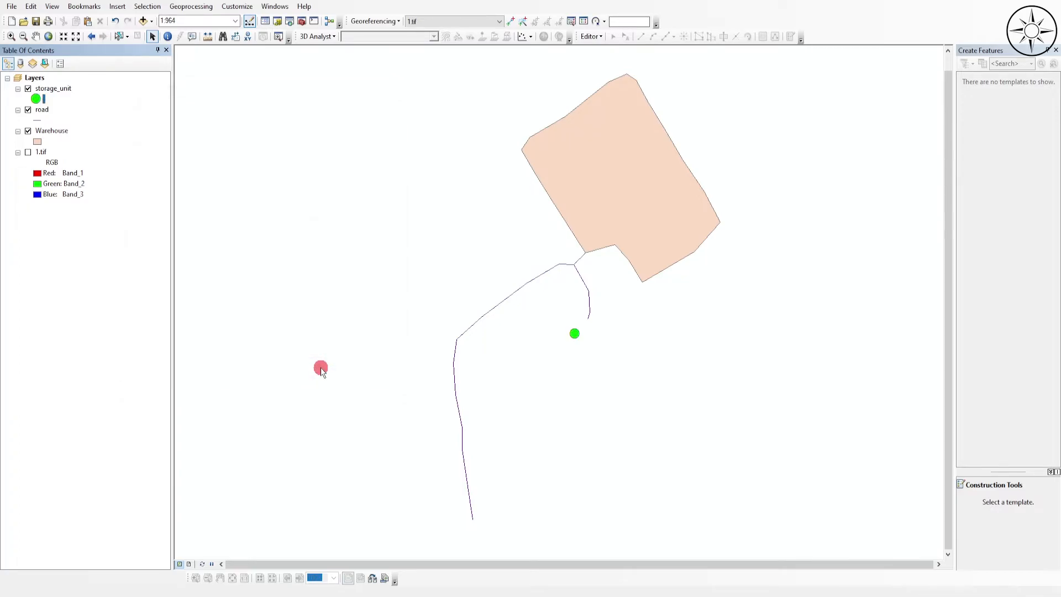
left_click(40, 99)
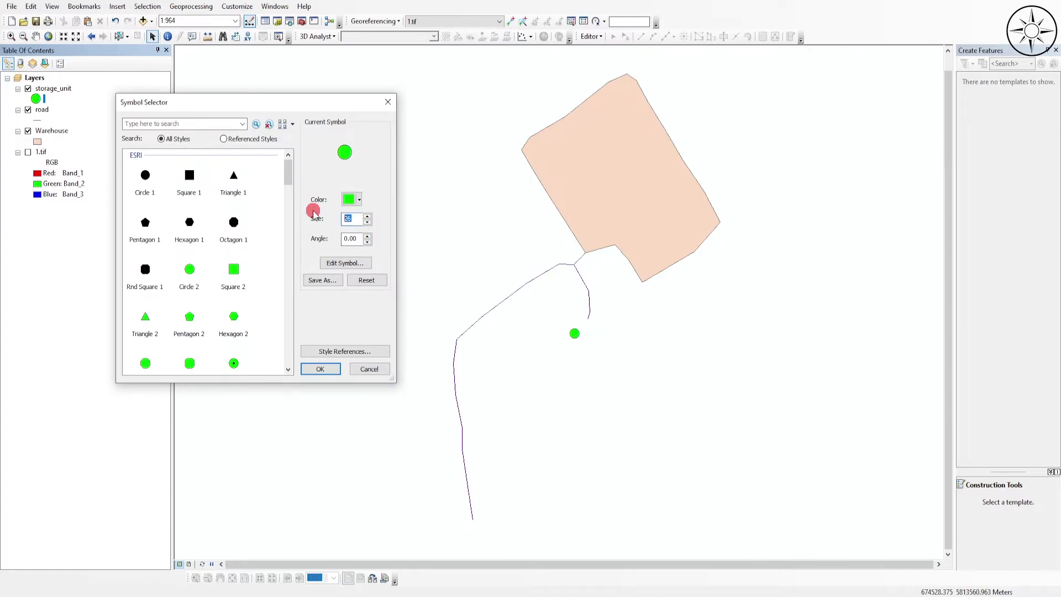
key("Return")
- Symbolize the road layer with the black Major Road line style at width 2
left_click(39, 131)
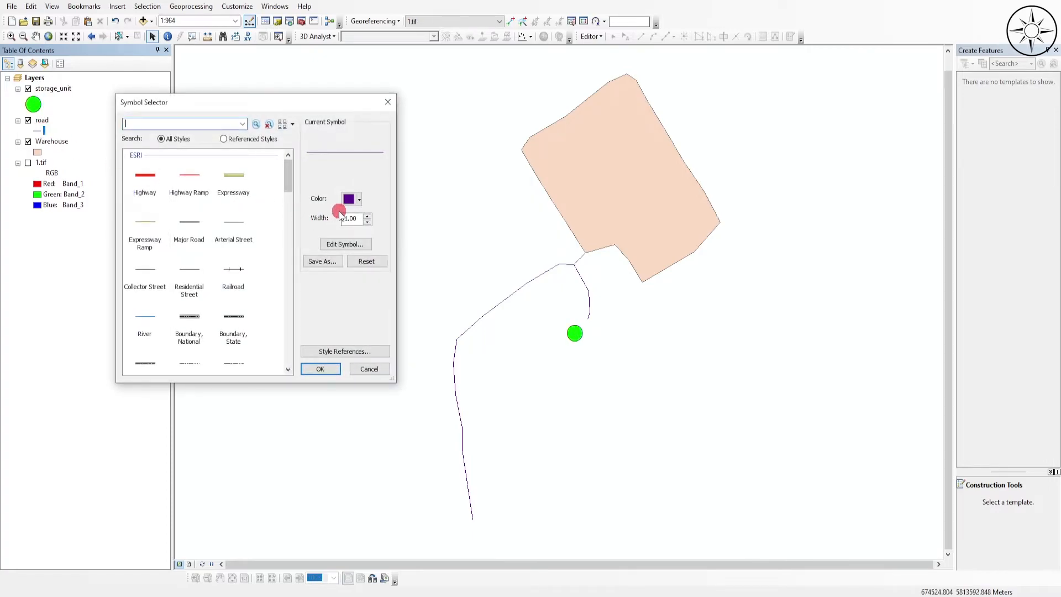
left_click(351, 200)
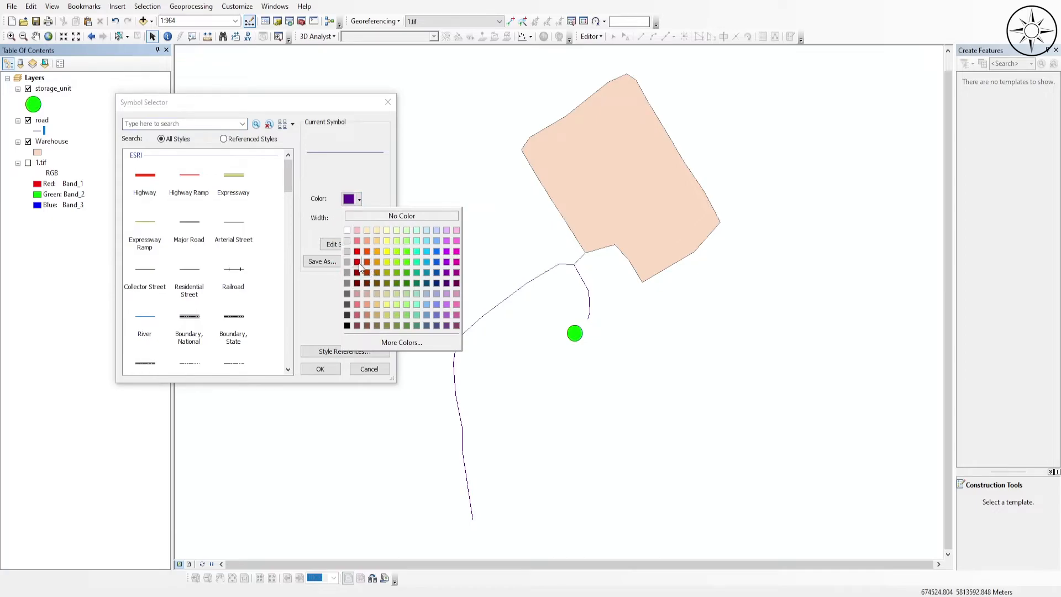
left_click(358, 263)
left_click(193, 232)
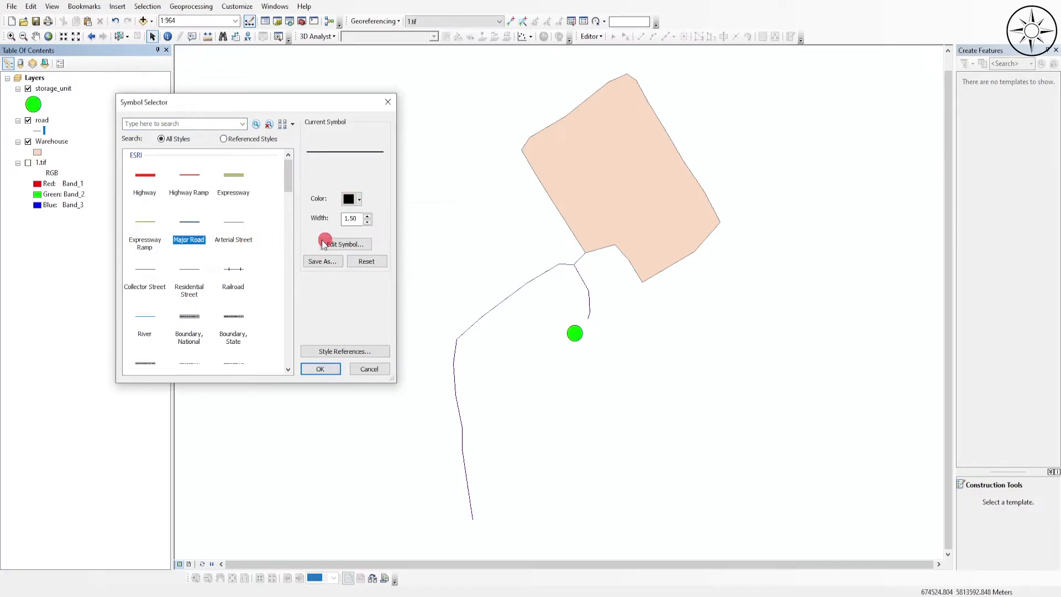
left_click(367, 216)
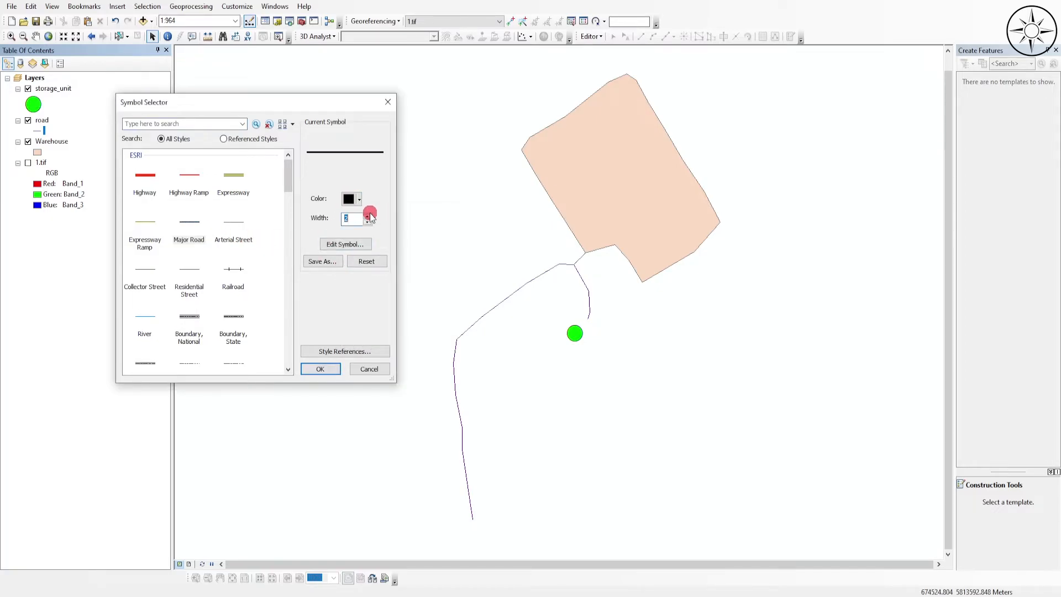
left_click(321, 369)
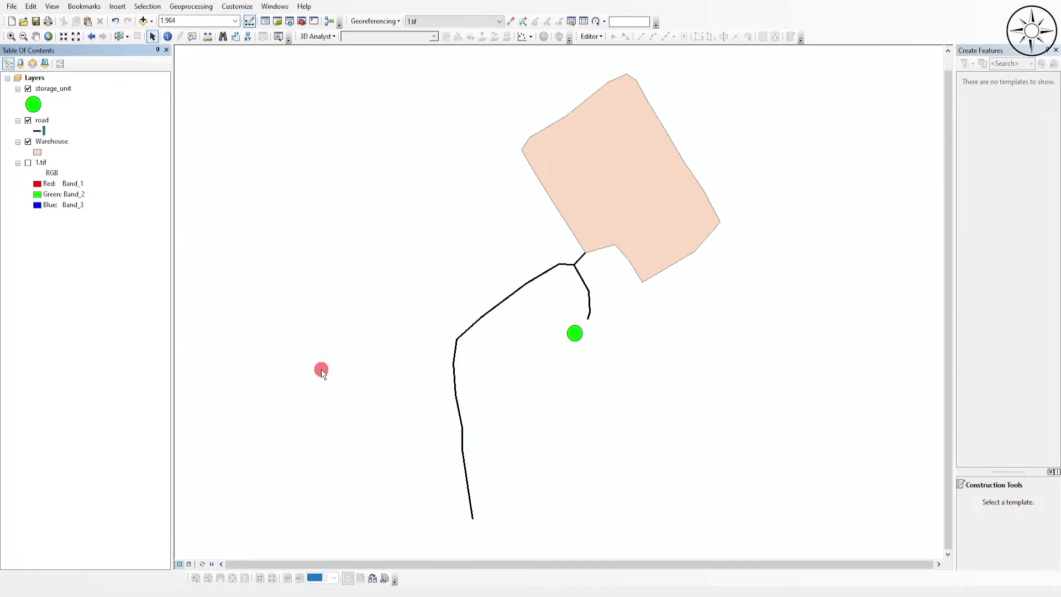
- Symbolize the Warehouse polygon layer with the Coral fill style
left_click(39, 152)
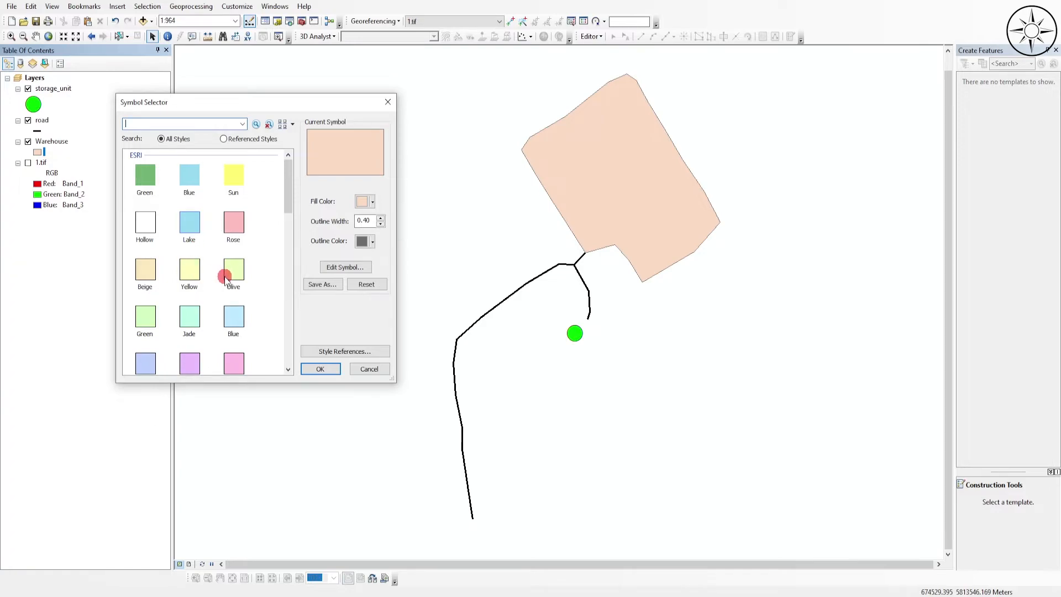
scroll(225, 279, "down", 3)
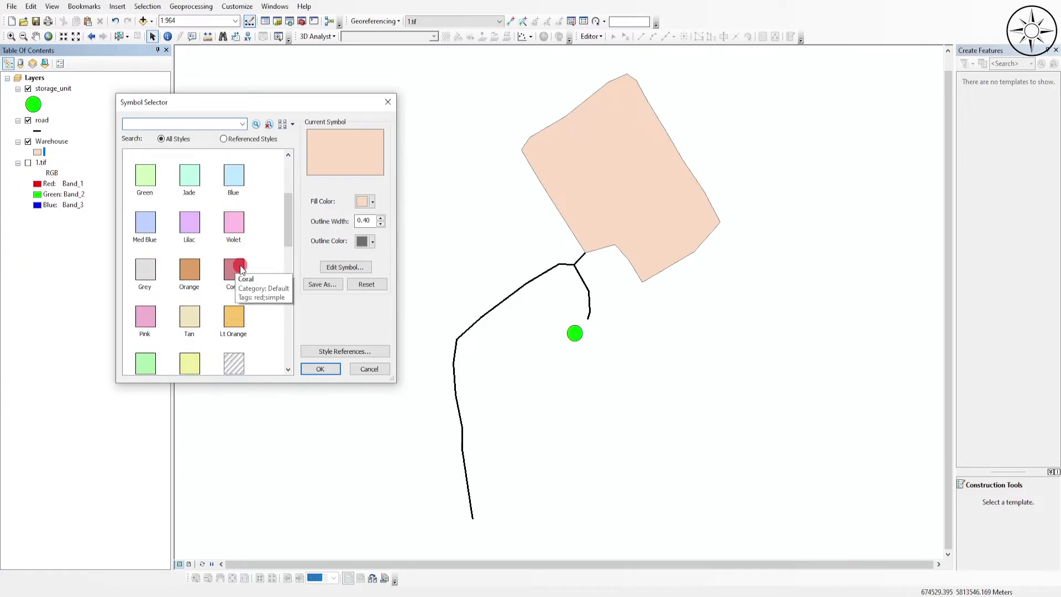
left_click(241, 269)
left_click(329, 369)
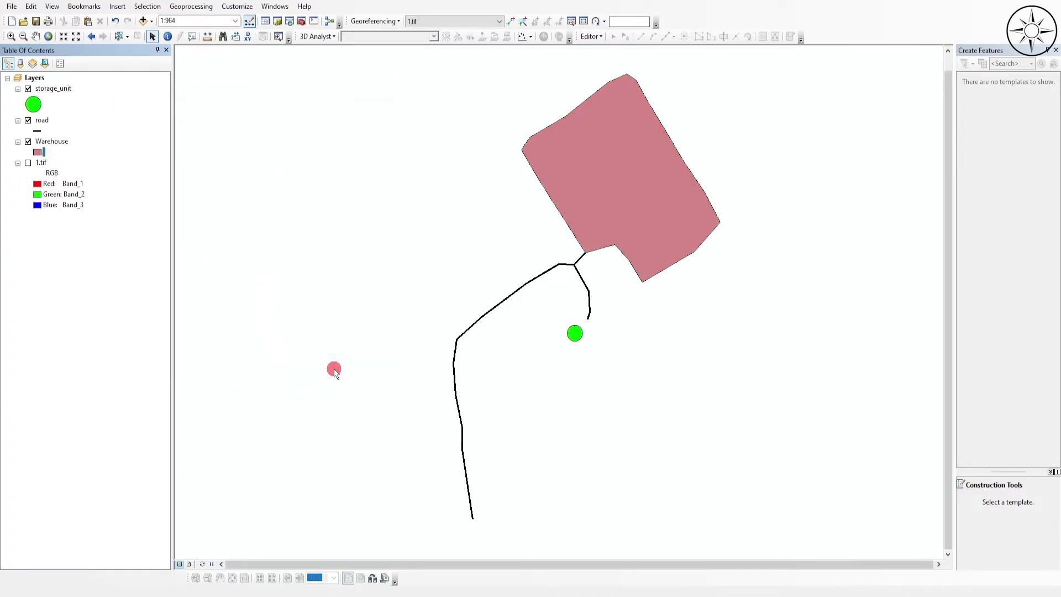
left_click_drag(695, 386, 681, 380)
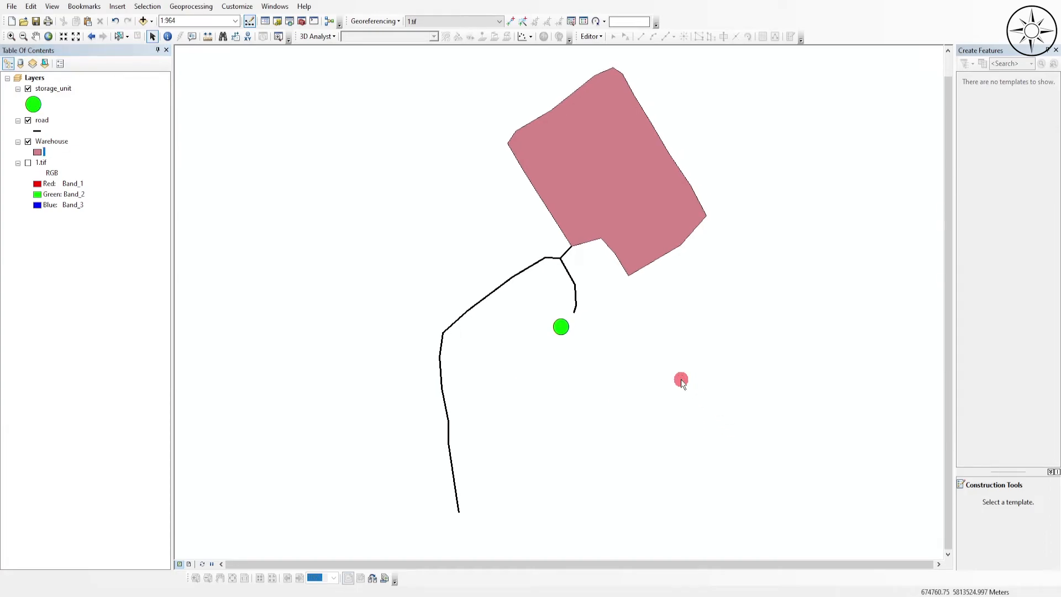
left_click_drag(659, 290, 641, 299)
left_click(35, 36)
left_click_drag(701, 275, 682, 279)
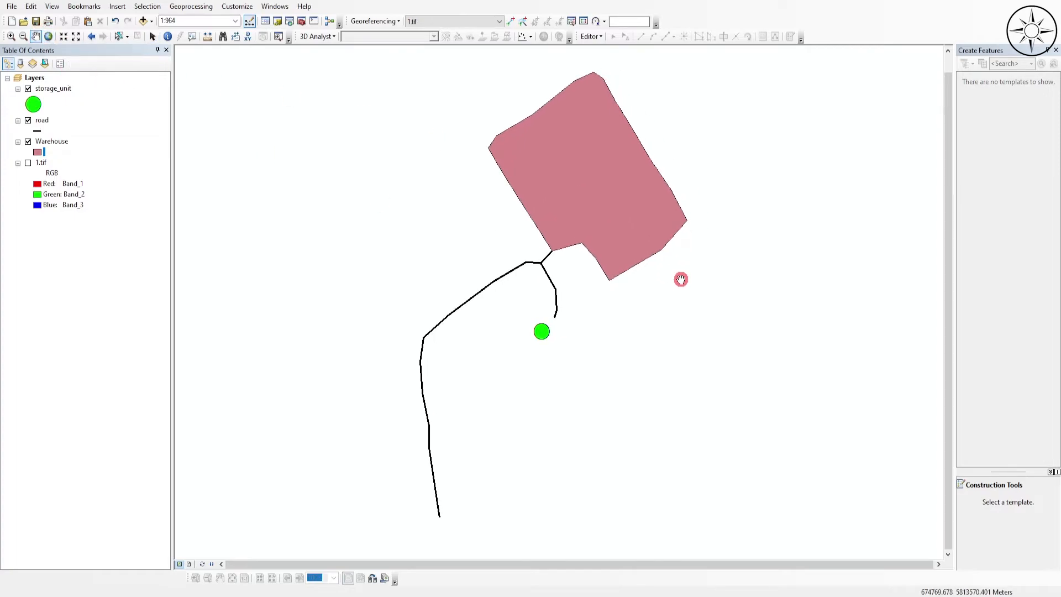
left_click(81, 246)
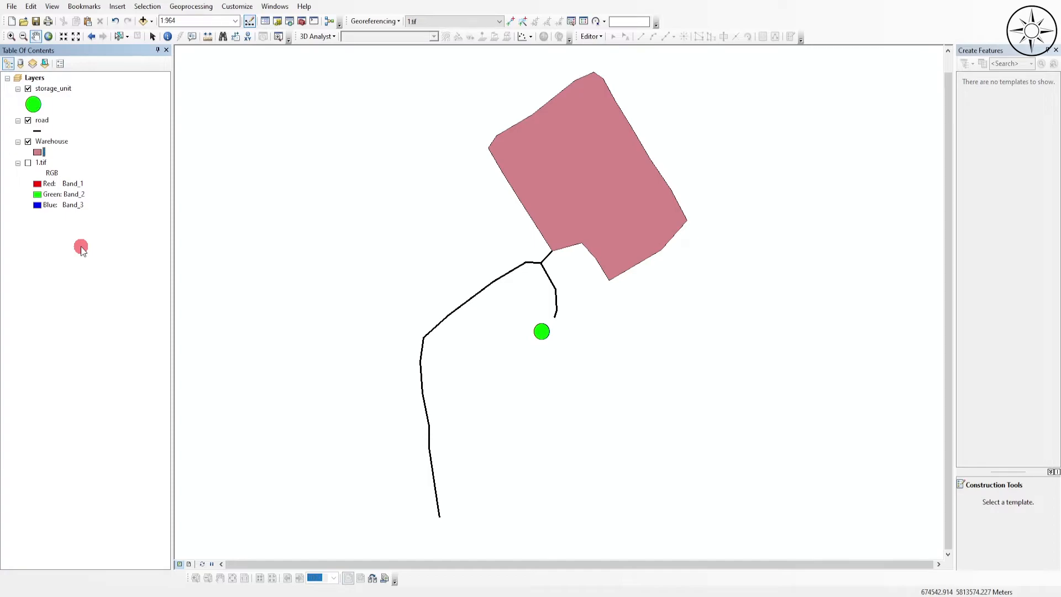
- Turn on feature labels for the storage_unit layer
right_click(54, 89)
left_click(44, 107)
right_click(62, 88)
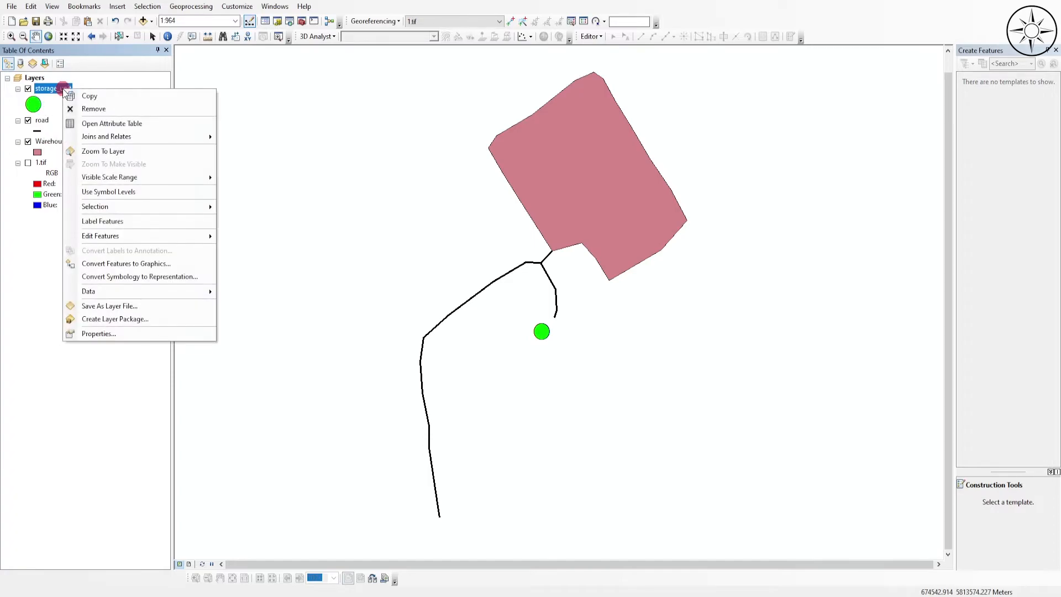
left_click(139, 220)
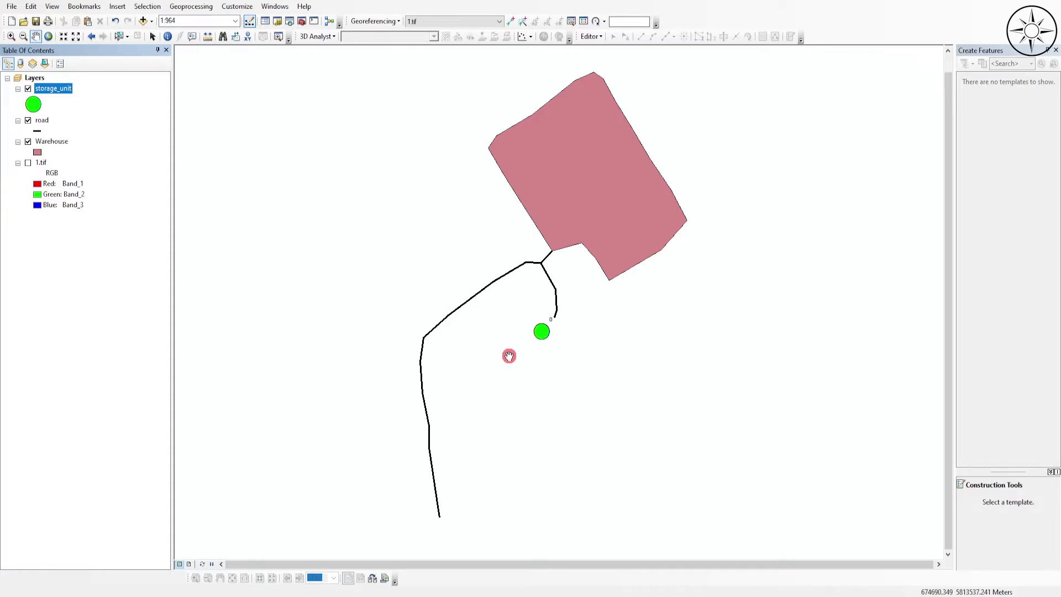
- Set the storage_unit layer's label field to name and apply it
right_click(61, 88)
left_click(117, 329)
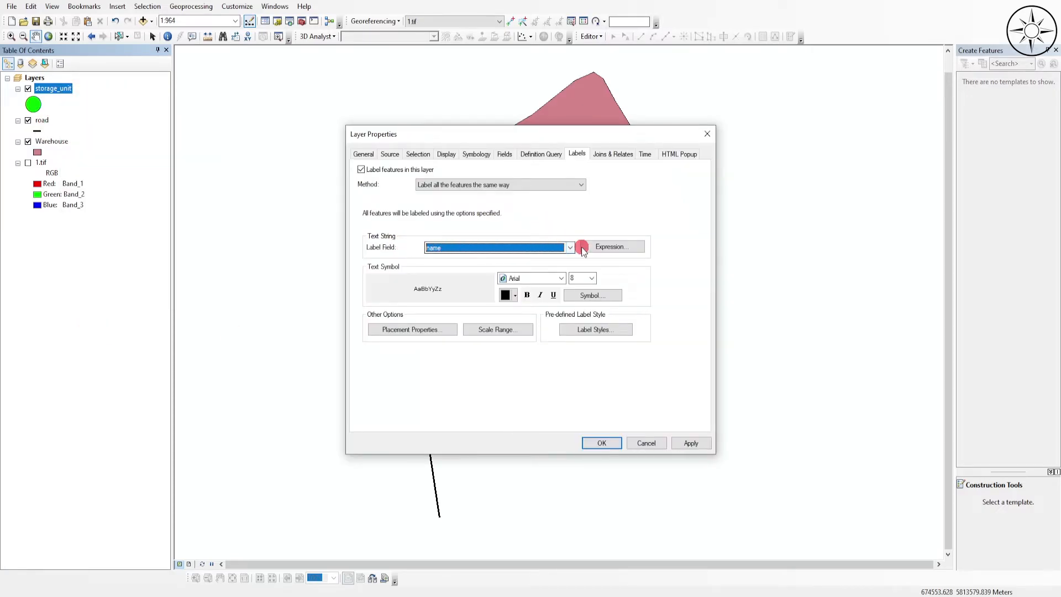
left_click(571, 247)
left_click(463, 274)
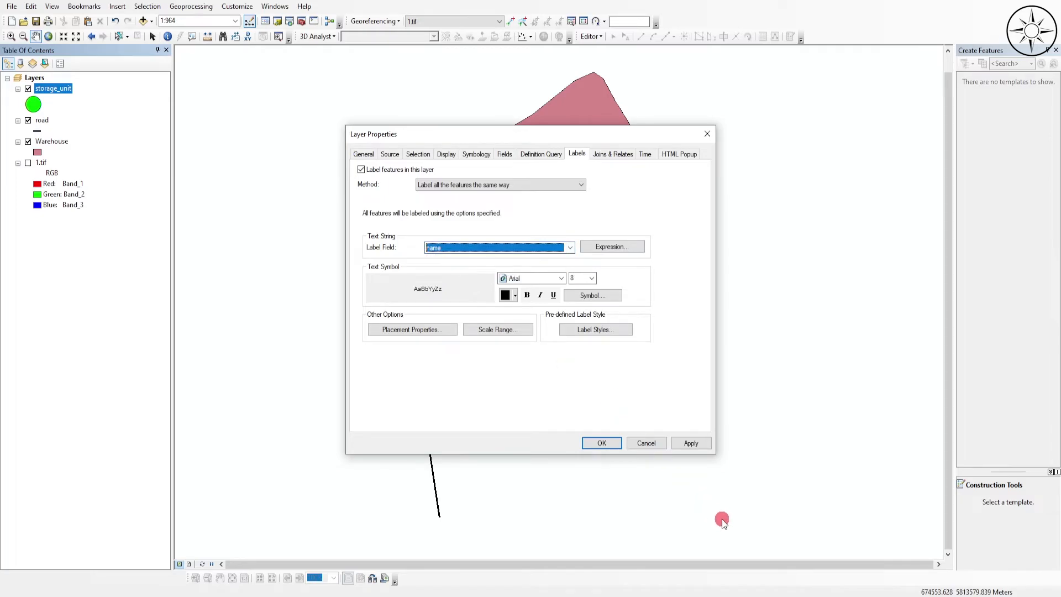
left_click(691, 444)
left_click(601, 443)
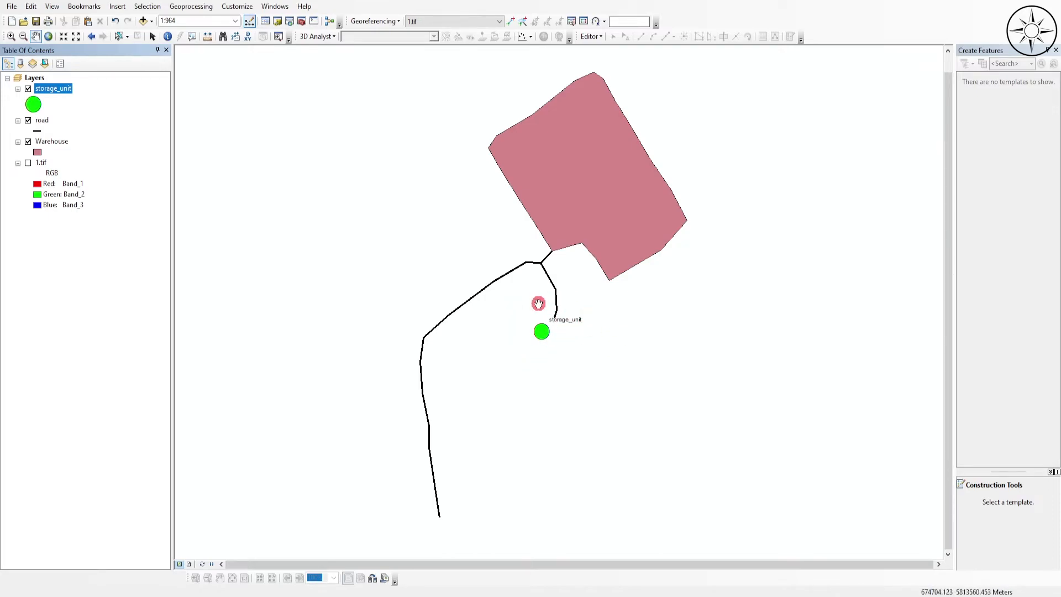
- Format the storage_unit labels as bold, size 10, red text
right_click(58, 88)
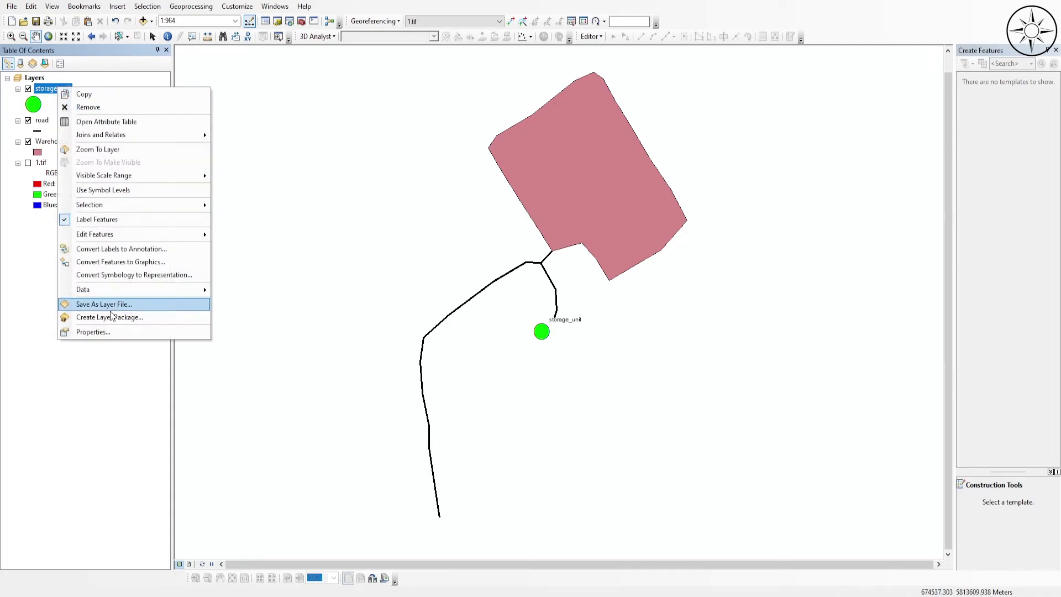
left_click(107, 333)
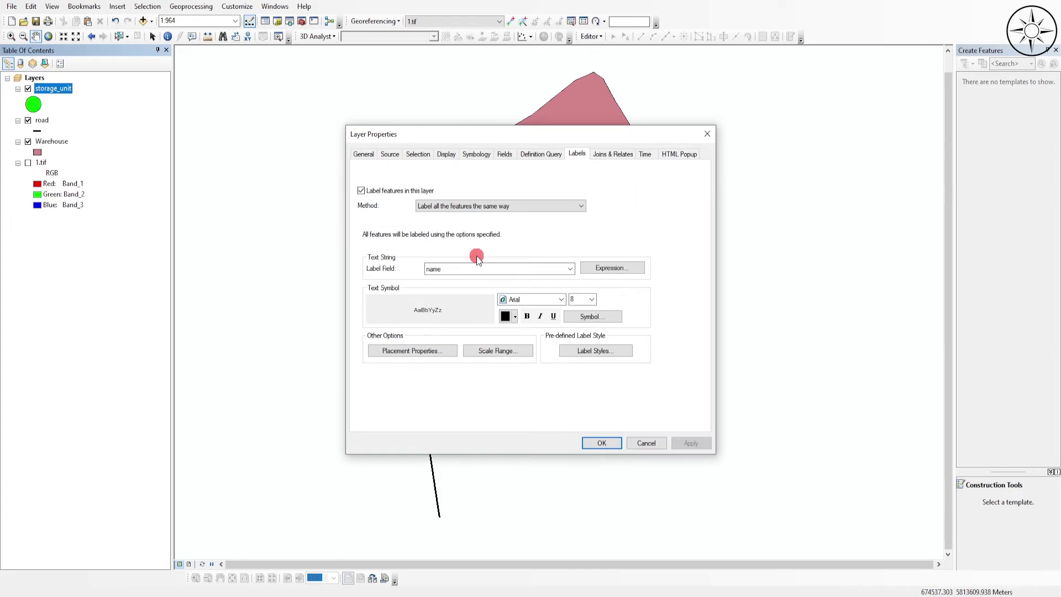
left_click(533, 318)
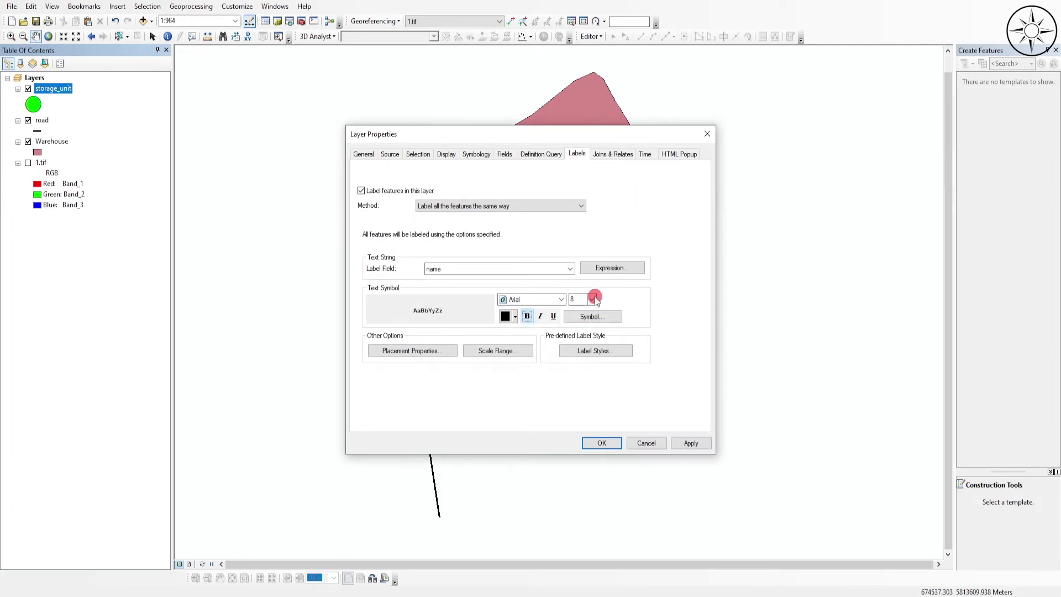
left_click(591, 300)
left_click(589, 325)
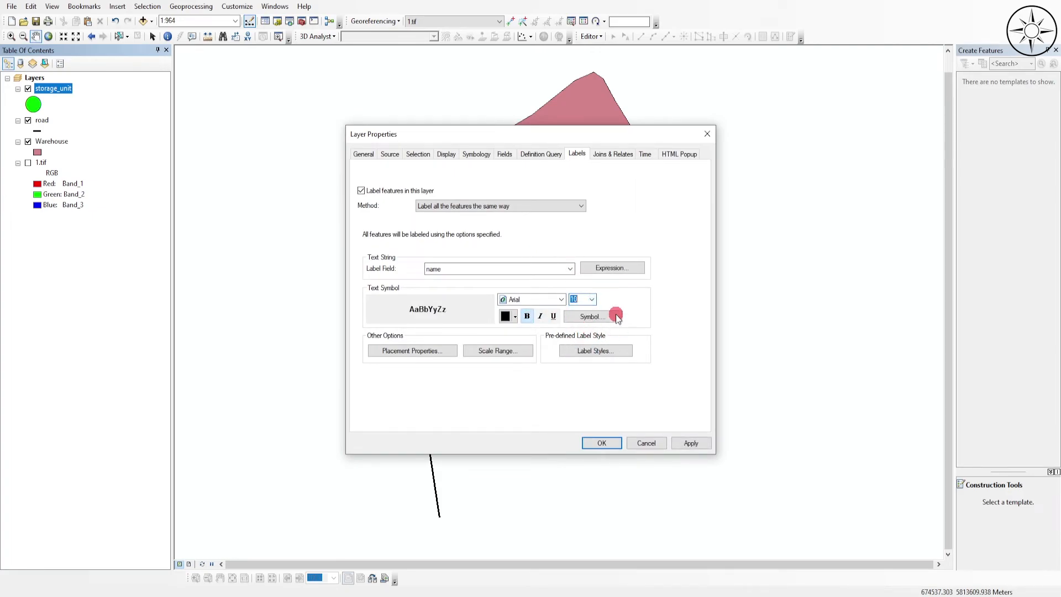
left_click(506, 324)
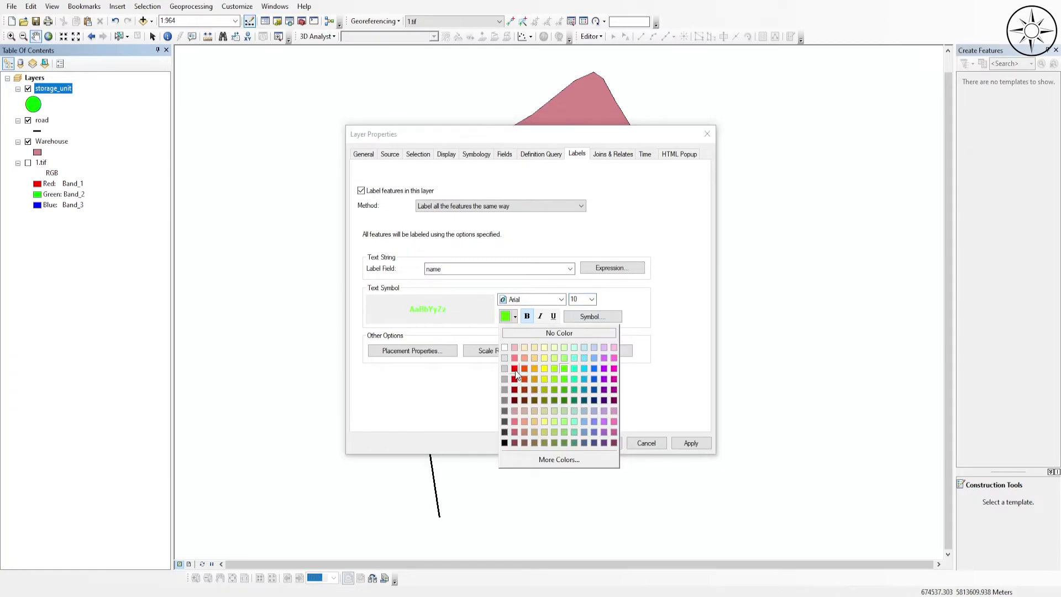
left_click(515, 370)
left_click(602, 443)
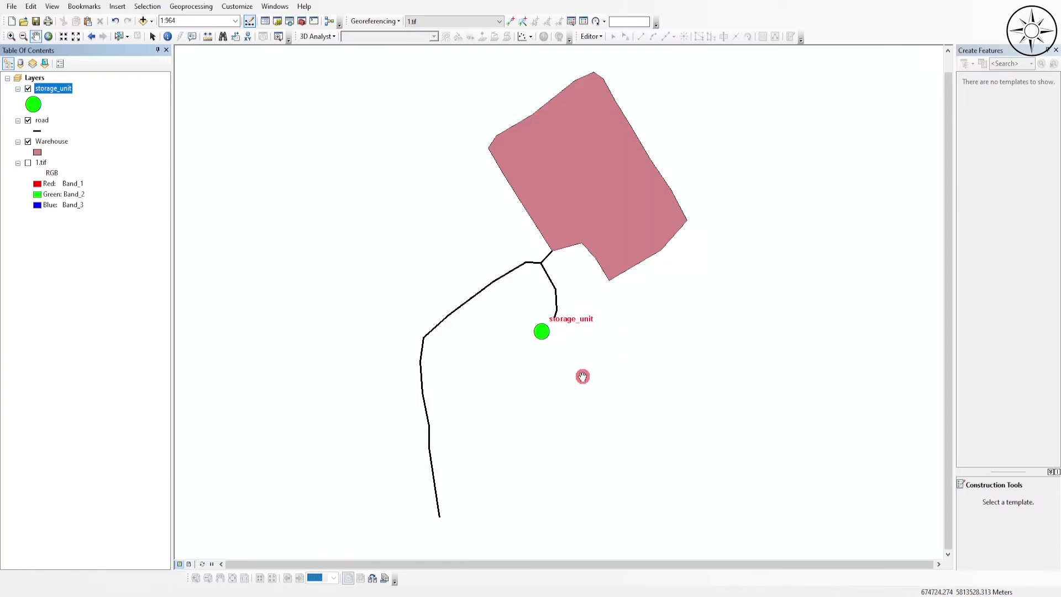
- Label the road layer's features by the name field with bold, size 10 text
right_click(42, 120)
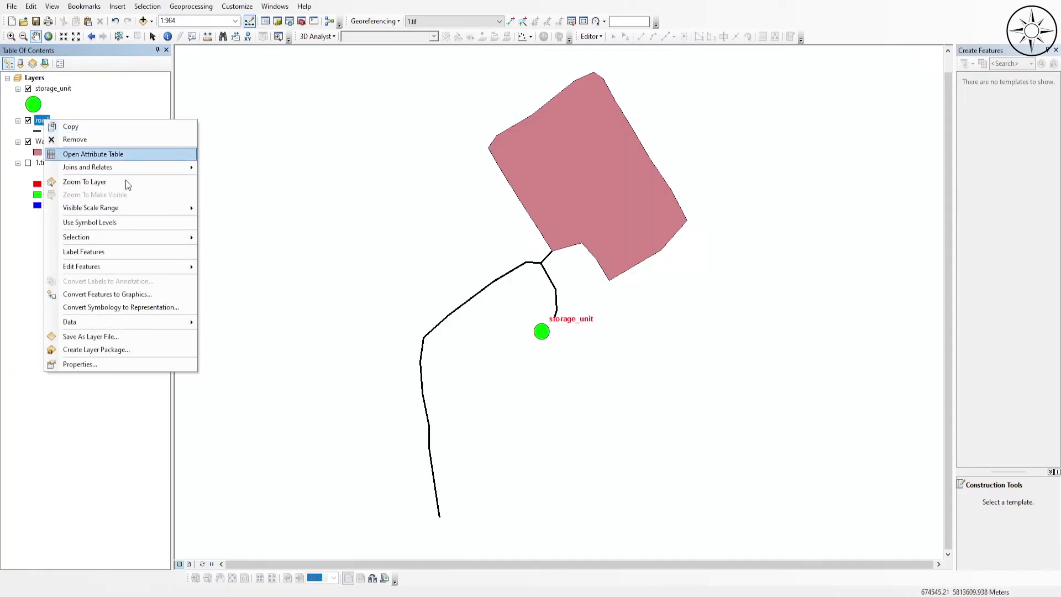
left_click(86, 365)
left_click(569, 268)
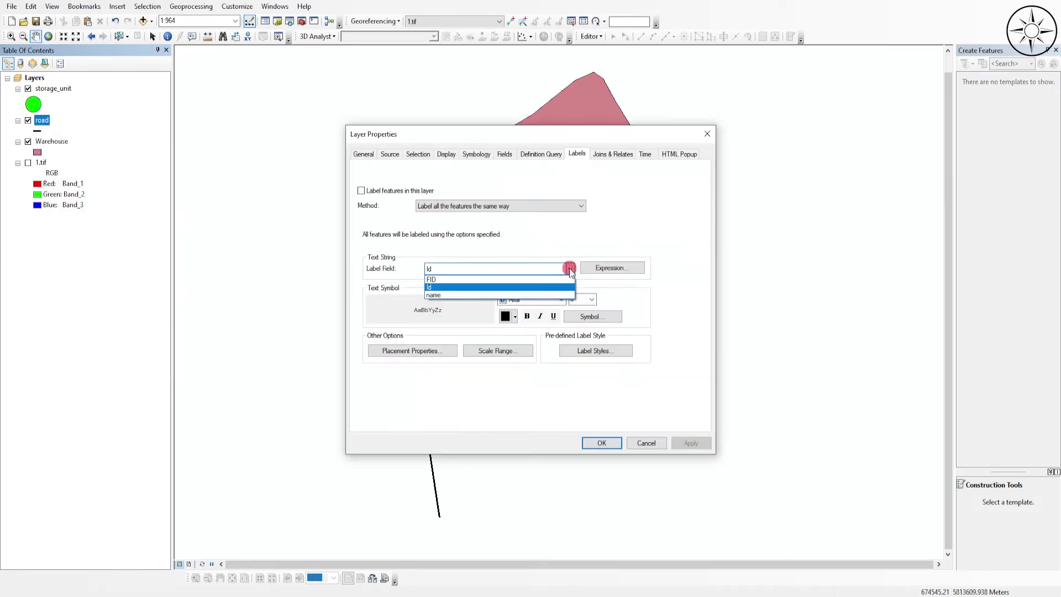
left_click(449, 296)
left_click(526, 316)
left_click(592, 300)
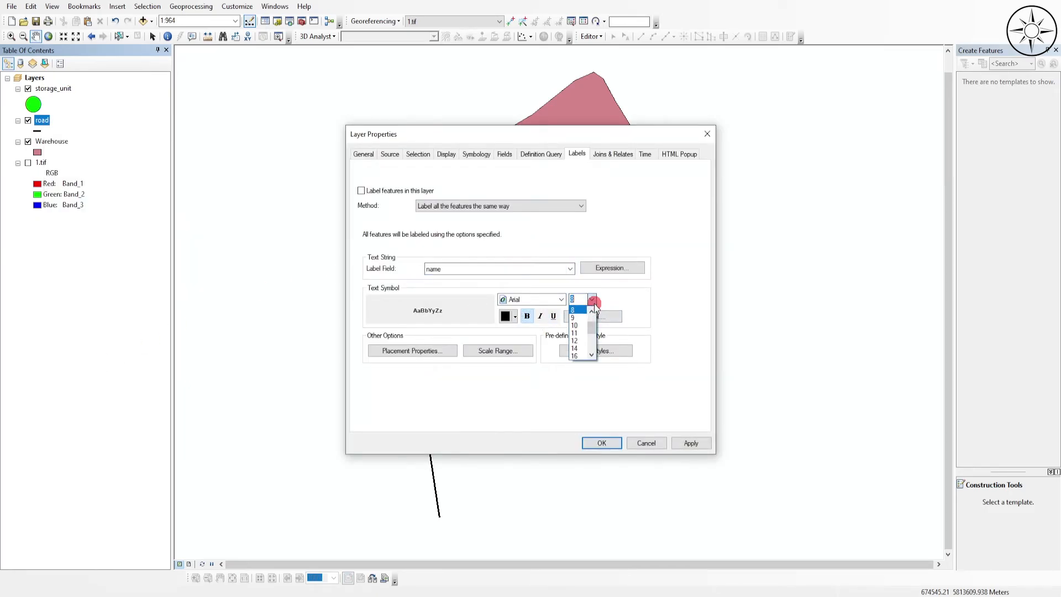
left_click(577, 326)
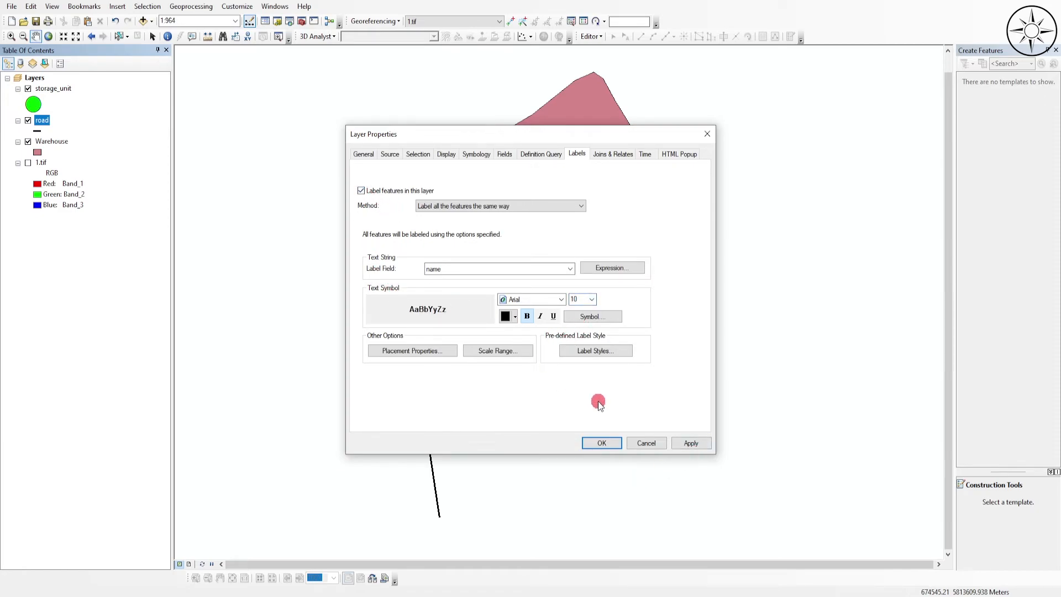
left_click(690, 442)
left_click(602, 443)
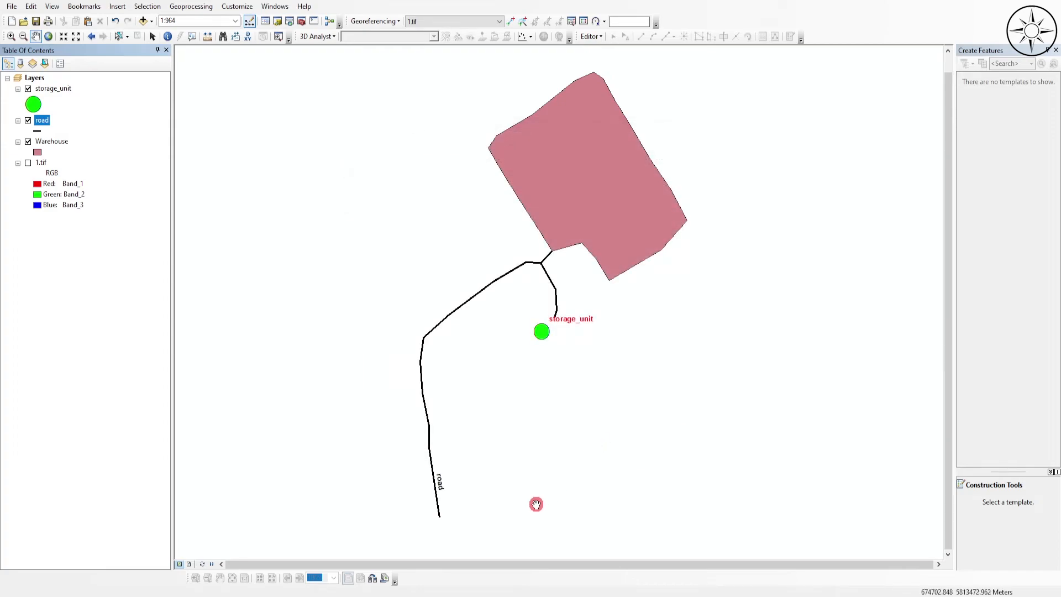
- Enlarge the text of the road layer's labels and apply the change
scroll(447, 497, "up", 2)
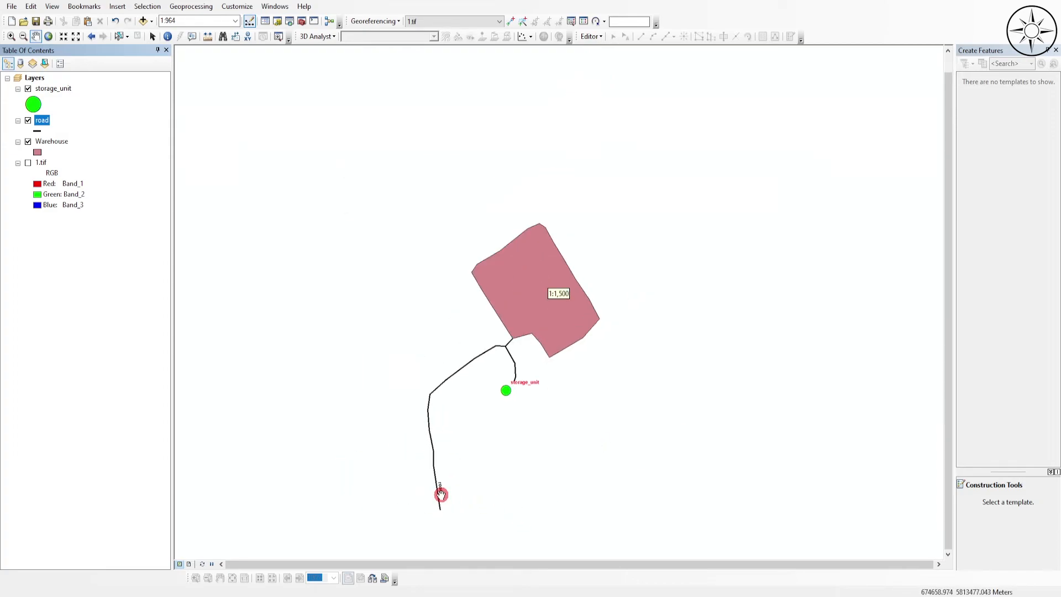
scroll(442, 495, "down", 1)
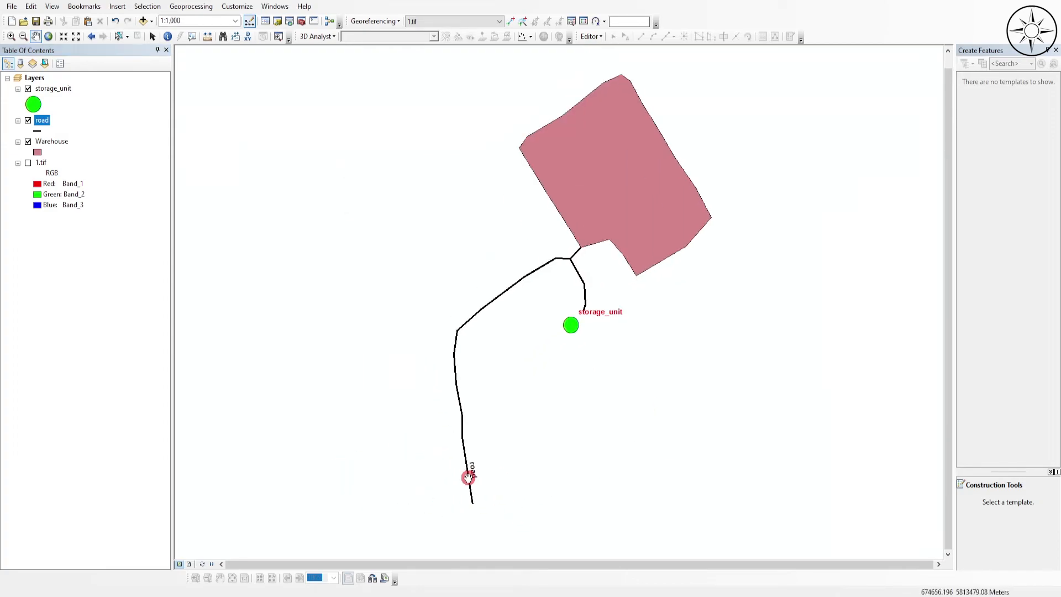
right_click(38, 124)
left_click(347, 330)
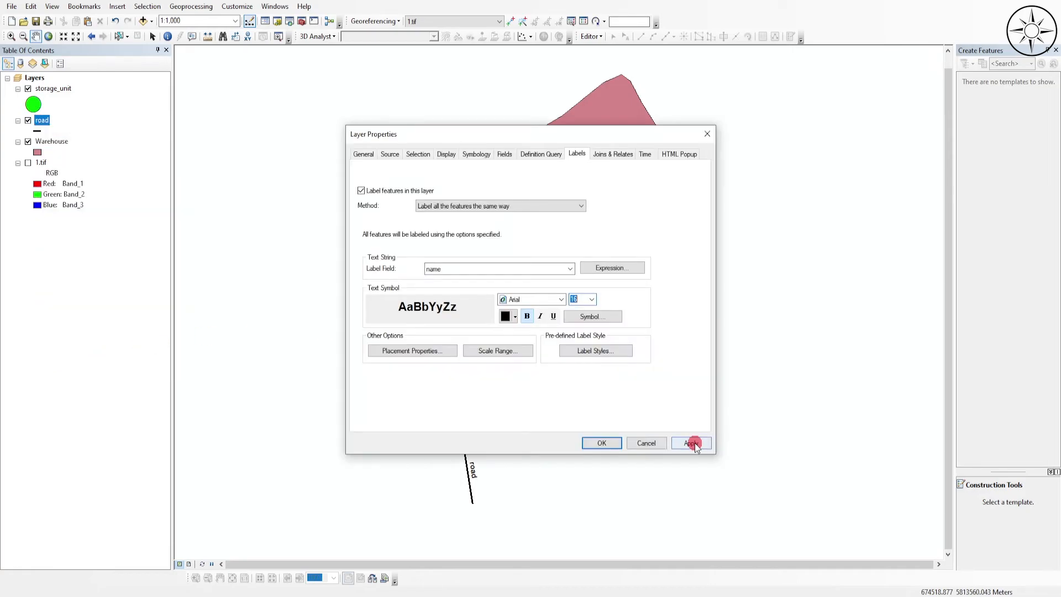
left_click(694, 443)
left_click(601, 442)
left_click_drag(622, 66, 607, 74)
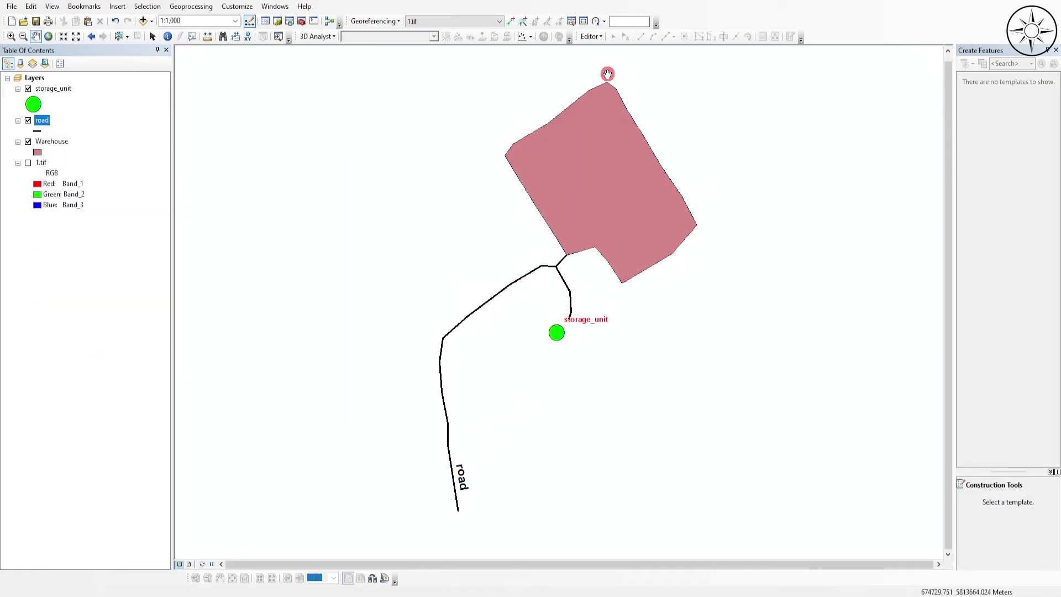
- Turn on feature labels for the Warehouse layer and set the label field to name
right_click(65, 142)
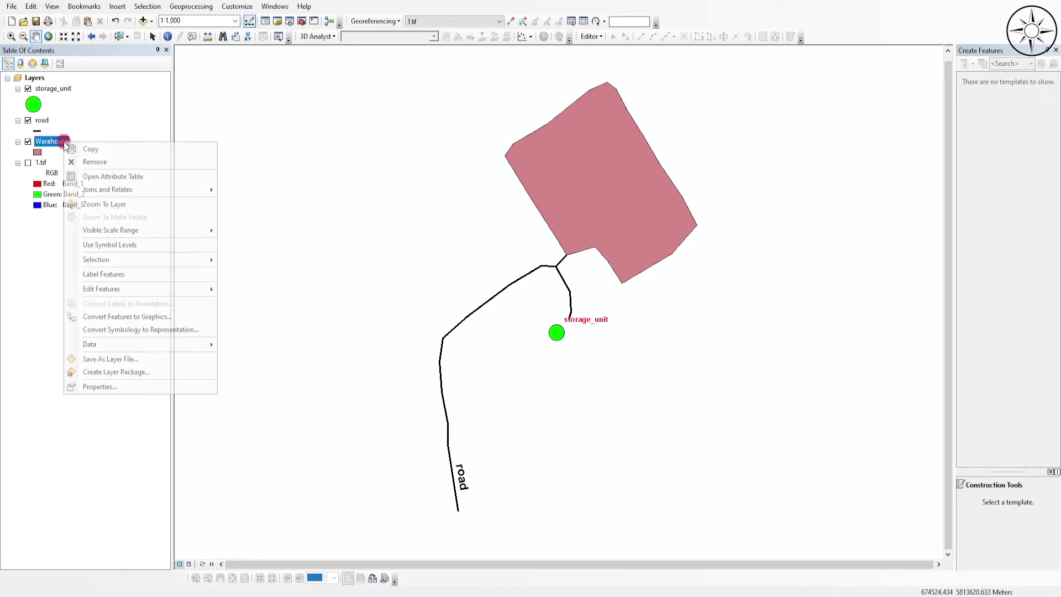
left_click(192, 376)
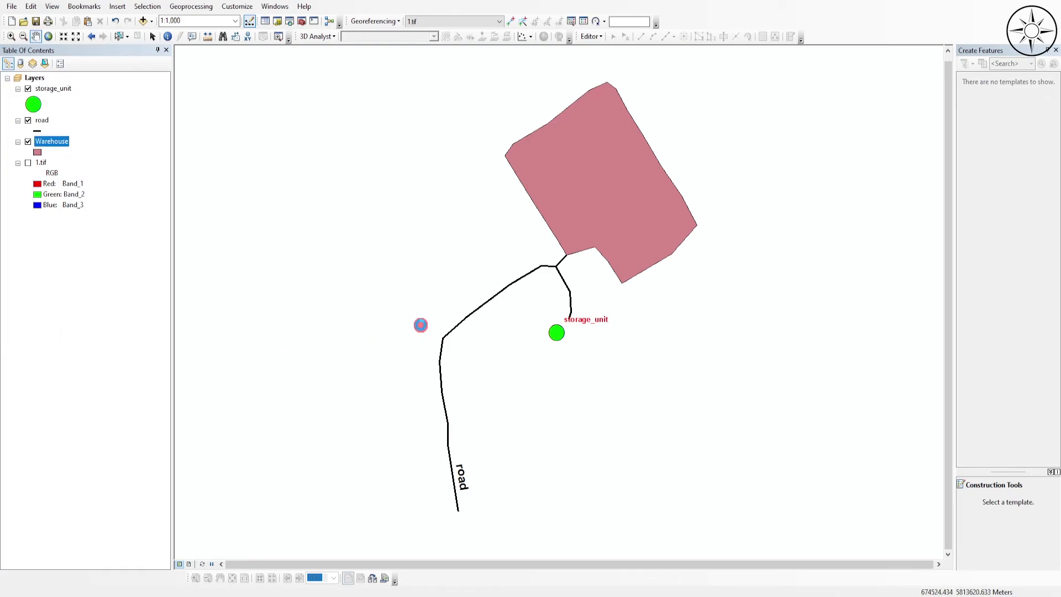
left_click(361, 191)
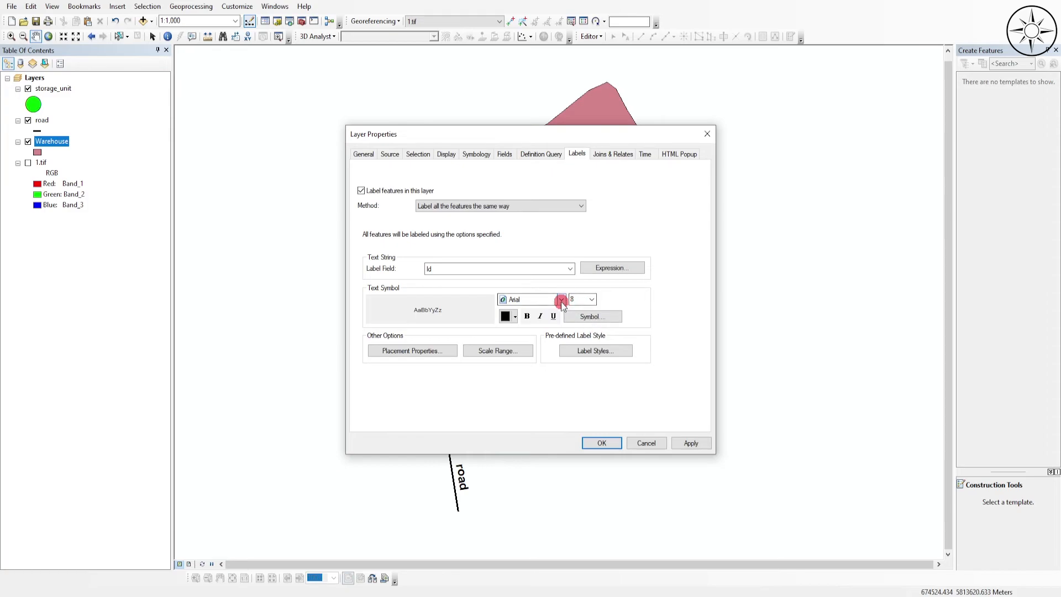
left_click(551, 269)
left_click(489, 295)
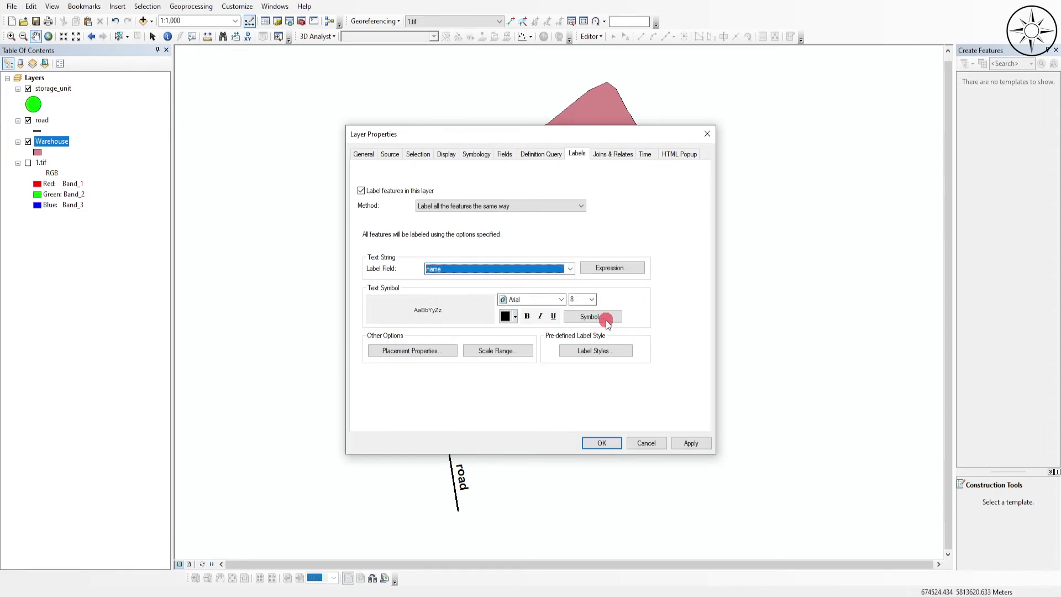
- Format the Warehouse labels as bold, size 16 text and apply the layer properties
left_click(592, 299)
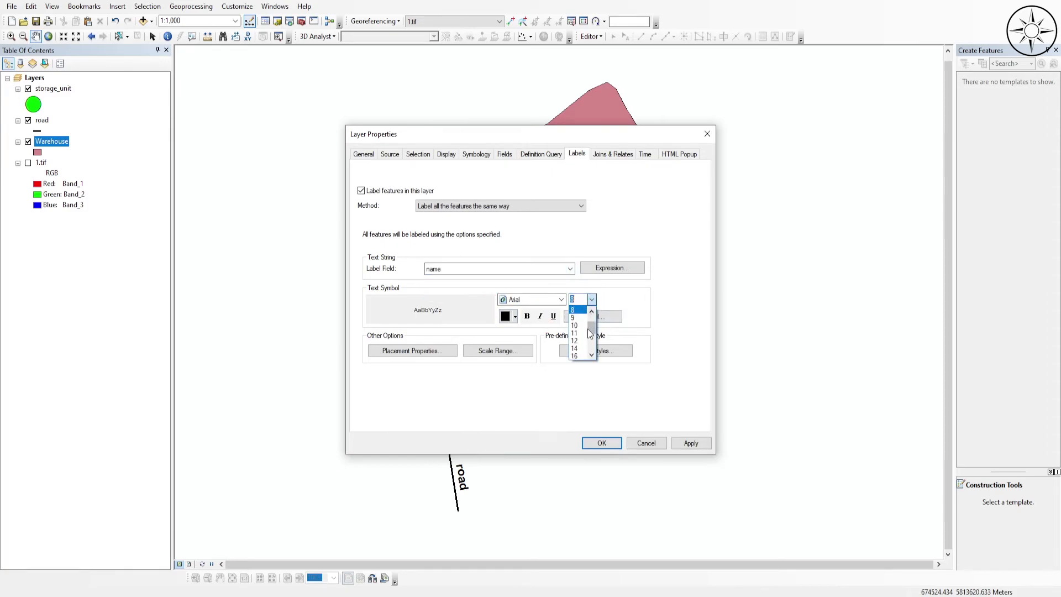
left_click(575, 356)
left_click(526, 316)
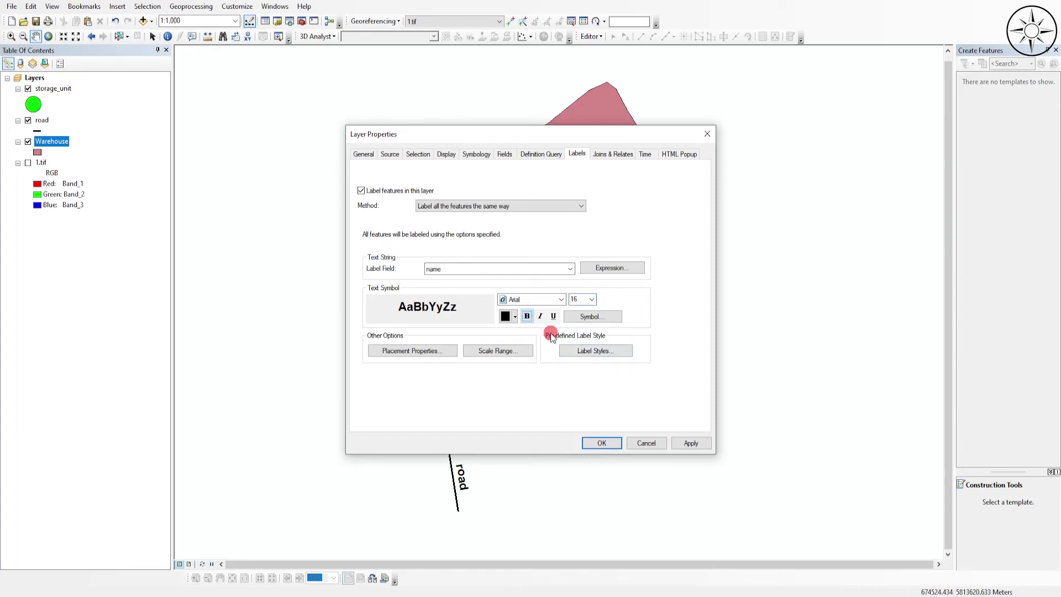
left_click(690, 442)
left_click(602, 443)
left_click_drag(670, 160, 660, 151)
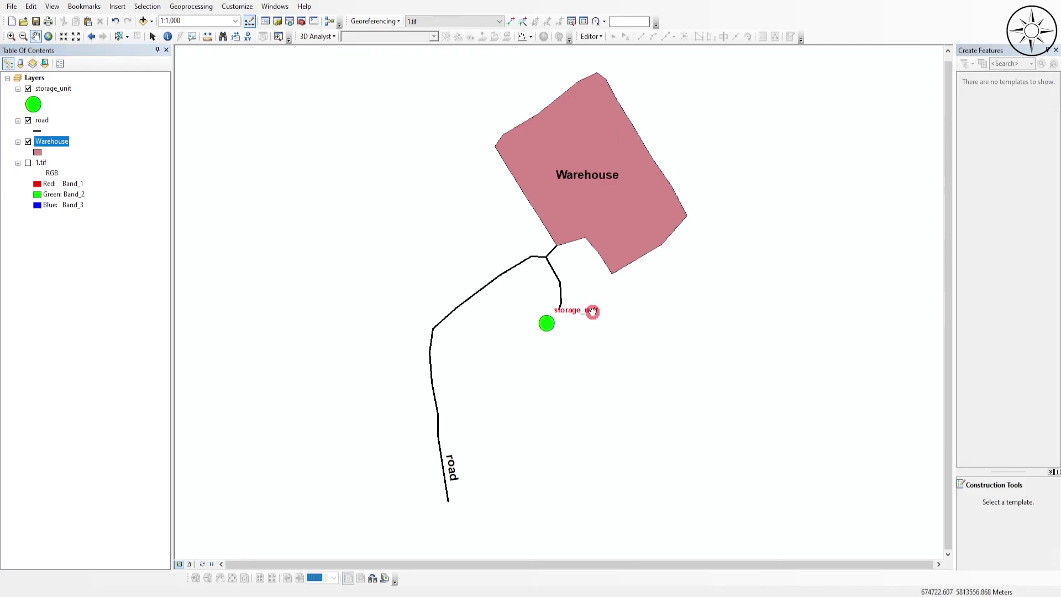
left_click_drag(608, 376, 612, 415)
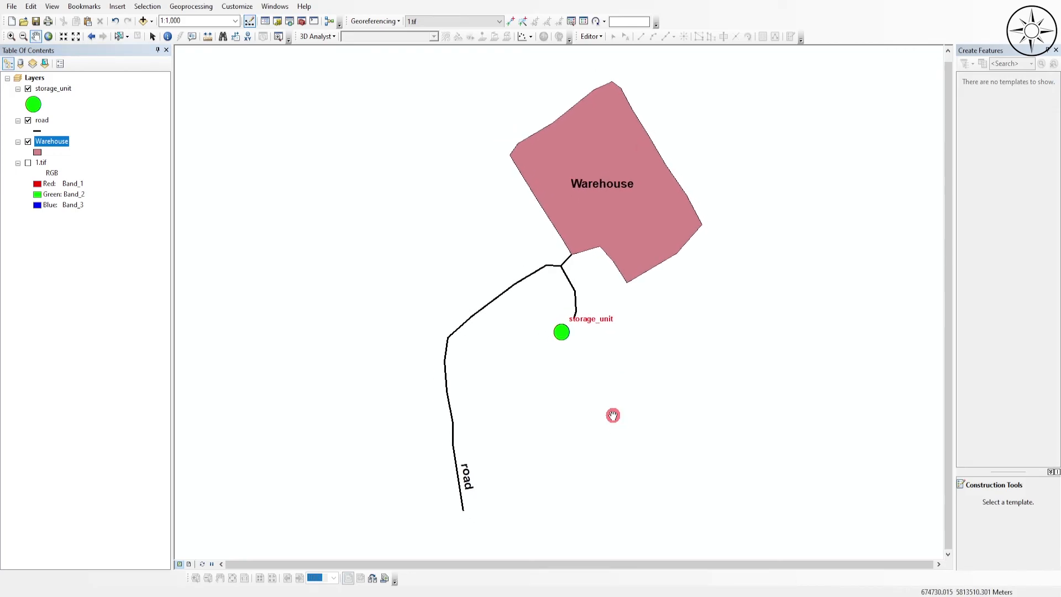